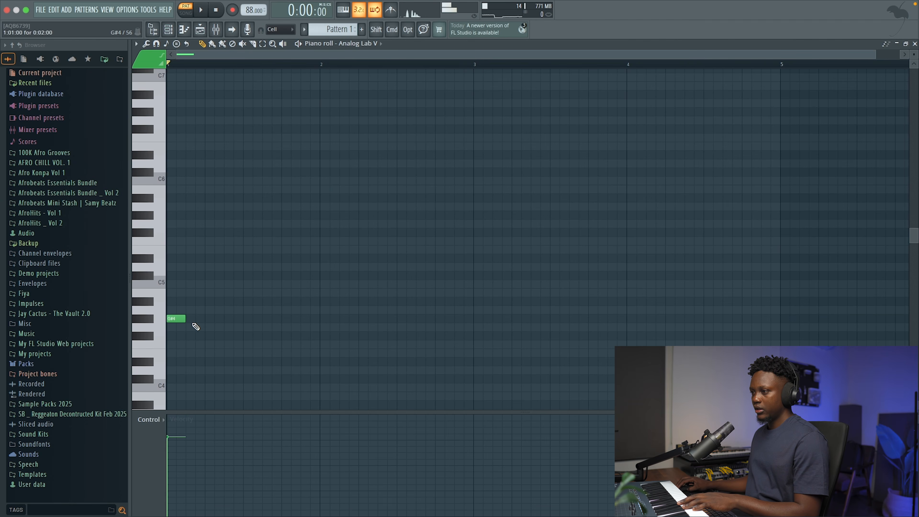
# Build a two-bar chord at bar 1 by lengthening the G#4 note and adding B4, D#5, F#5 and A#5.
pyautogui.moveTo(185, 319); pyautogui.dragTo(476, 352)
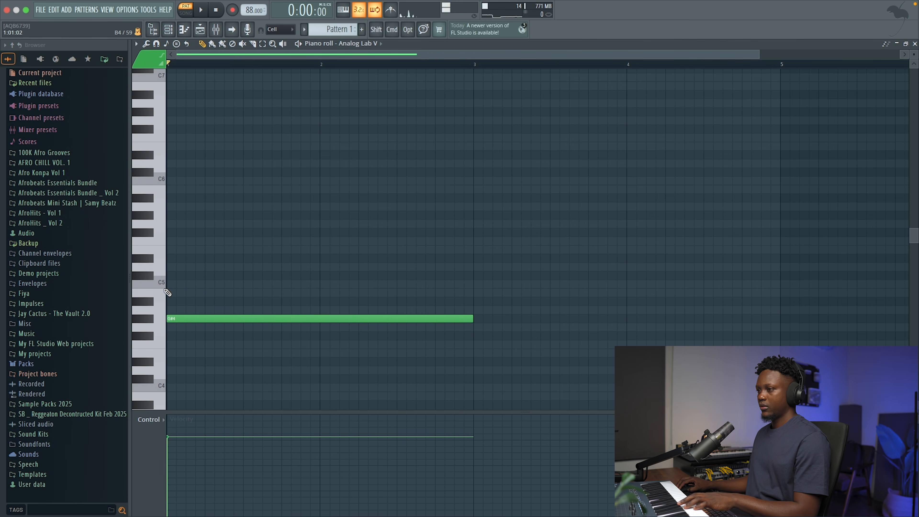
pyautogui.click(177, 294)
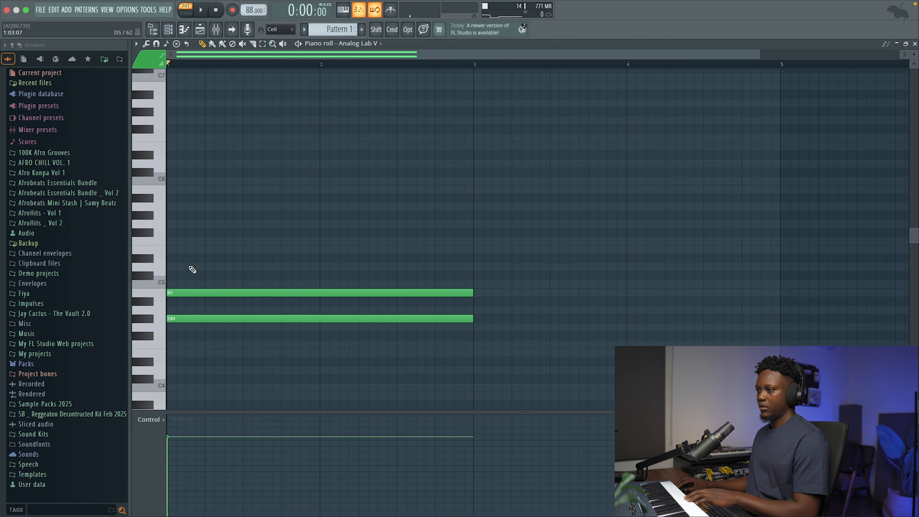
pyautogui.click(176, 258)
pyautogui.press('space')
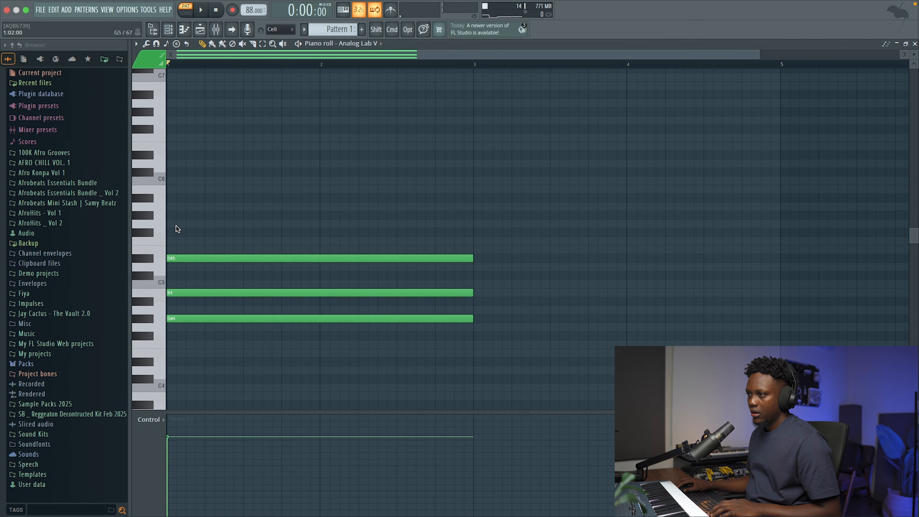
pyautogui.press('space')
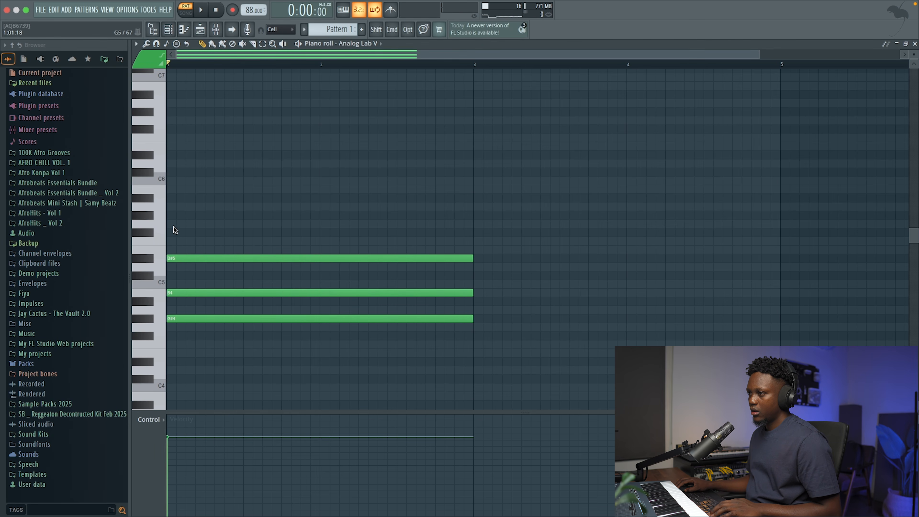
pyautogui.click(170, 232)
pyautogui.click(177, 198)
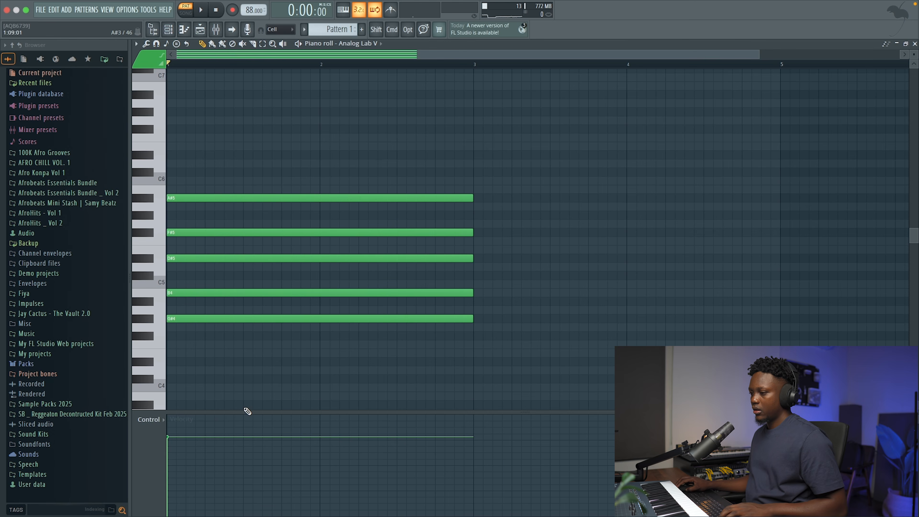
# Lower the velocity of the chord notes to about 59% and play the chord back.
pyautogui.click(175, 460)
pyautogui.press('space')
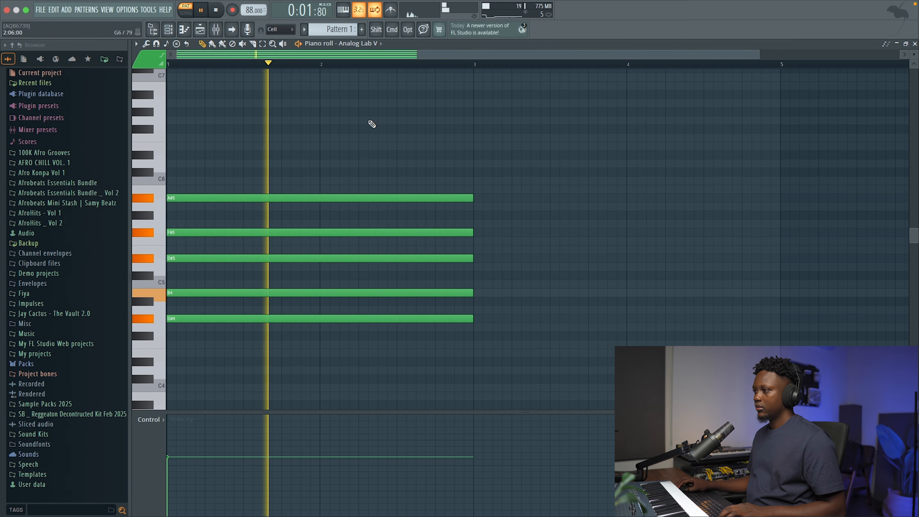
pyautogui.press('space')
# Shorten the chord to one bar and place a copy in bar 2 transposed down to D#4, F#4, A#4, C#5 and F5.
pyautogui.press('super+a')
pyautogui.moveTo(477, 205); pyautogui.dragTo(322, 210)
pyautogui.keyDown('shift'); pyautogui.moveTo(256, 200); pyautogui.dragTo(410, 234); pyautogui.keyUp('shift')
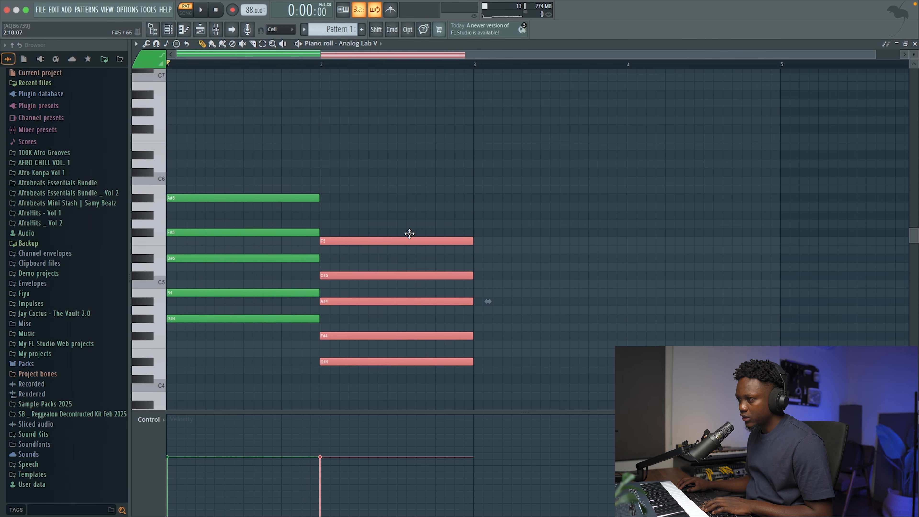
pyautogui.press('space')
pyautogui.click(502, 208)
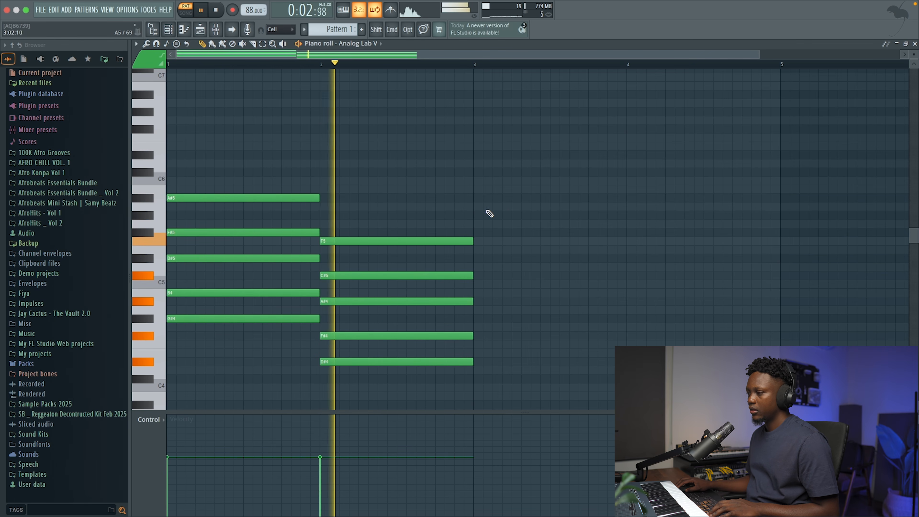
pyautogui.press('space')
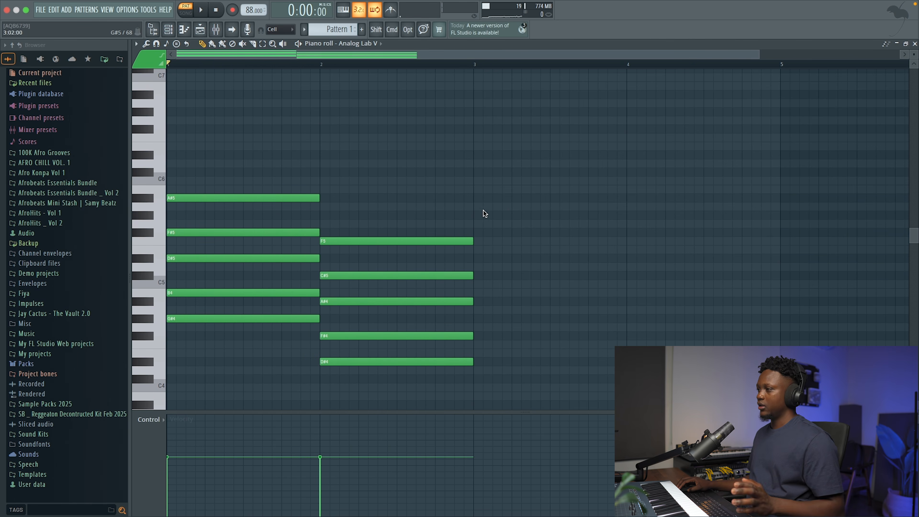
# Duplicate the two-bar progression into bars 3 and 4, and copy the lowest note of each chord one octave down.
pyautogui.press('super+b')
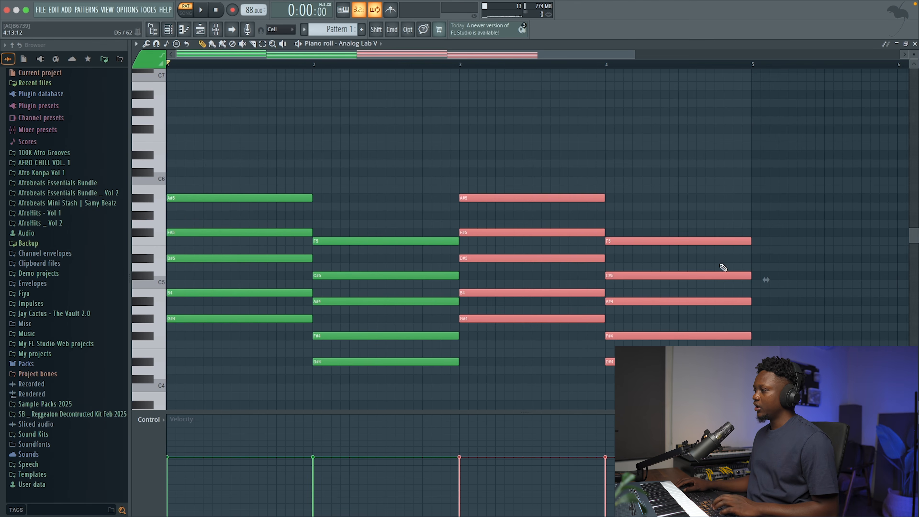
pyautogui.moveTo(913, 53); pyautogui.dragTo(913, 46)
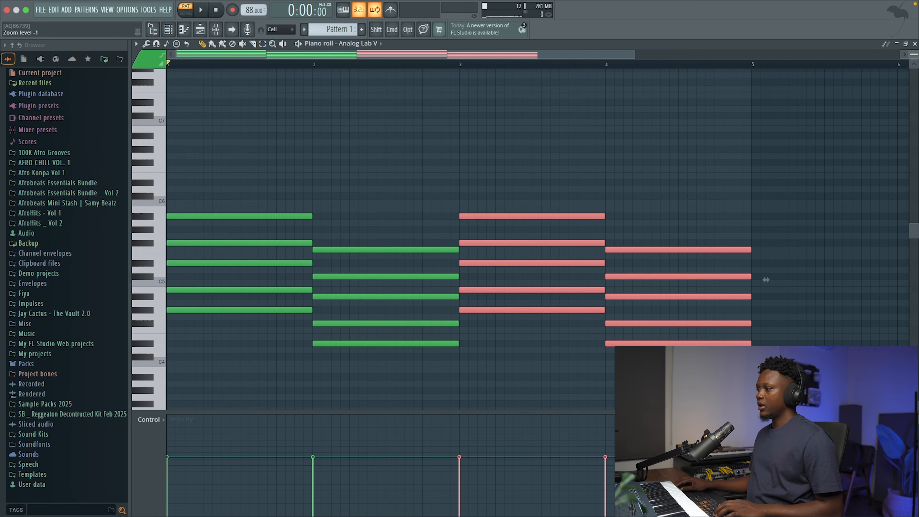
pyautogui.press('super+d')
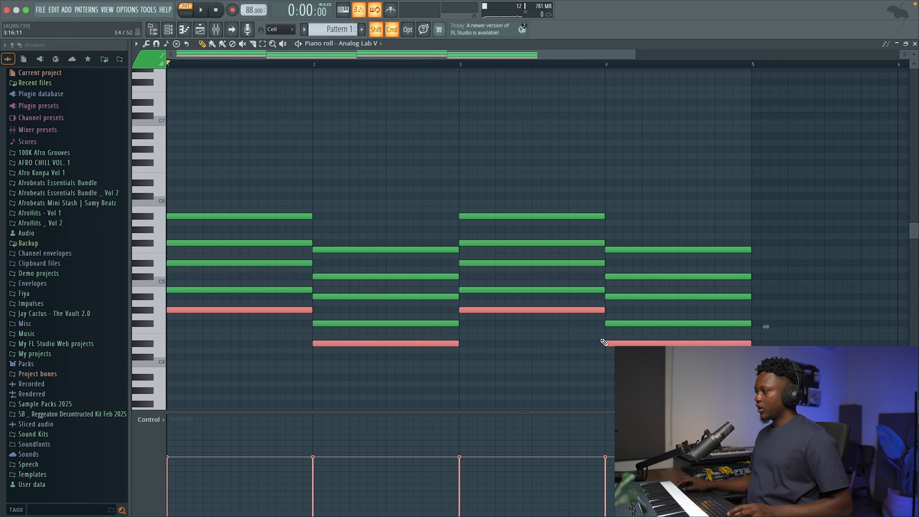
pyautogui.press('super+c')
pyautogui.press('super+v')
pyautogui.press('super+Down')
pyautogui.press('space')
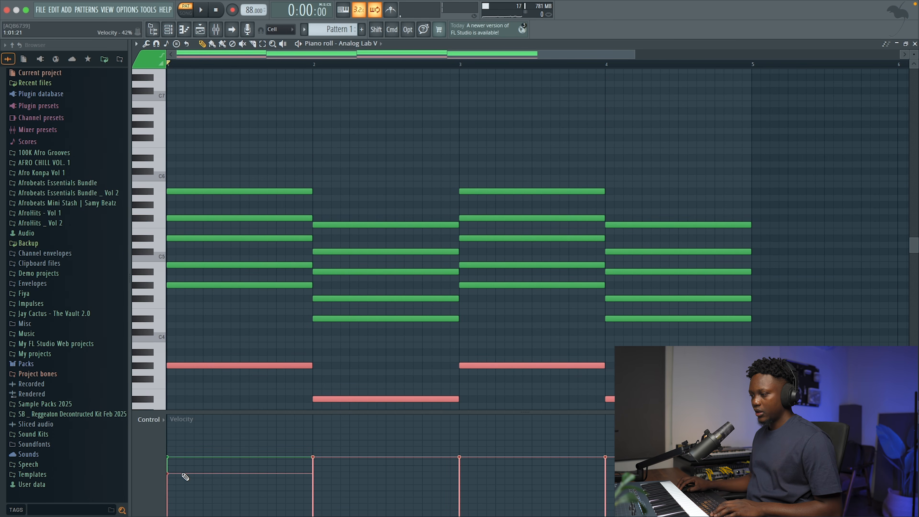
# Lower the velocity of the added bass notes below that of the chord notes and play the pattern.
pyautogui.press('space')
pyautogui.press('space')
pyautogui.moveTo(169, 490); pyautogui.dragTo(612, 495)
pyautogui.press('space')
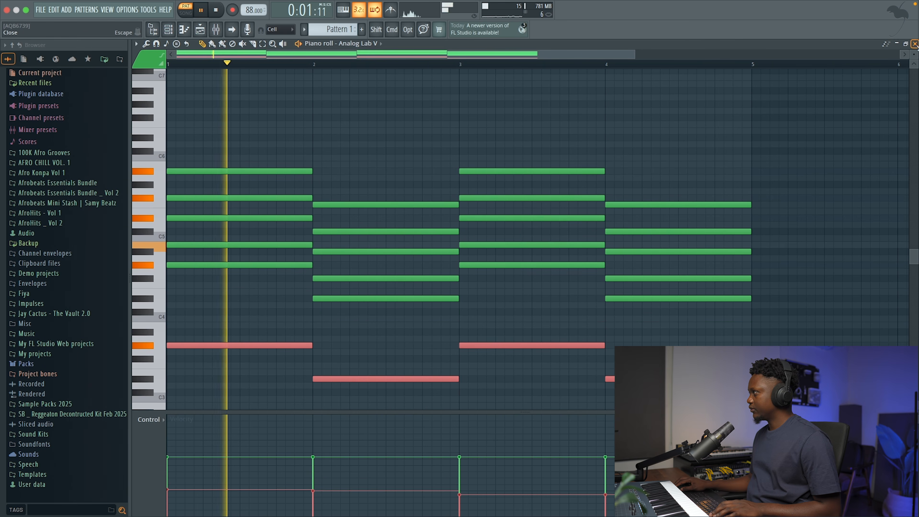
# Close the piano roll and rename the Analog Lab V channel as key Luv.
pyautogui.click(915, 44)
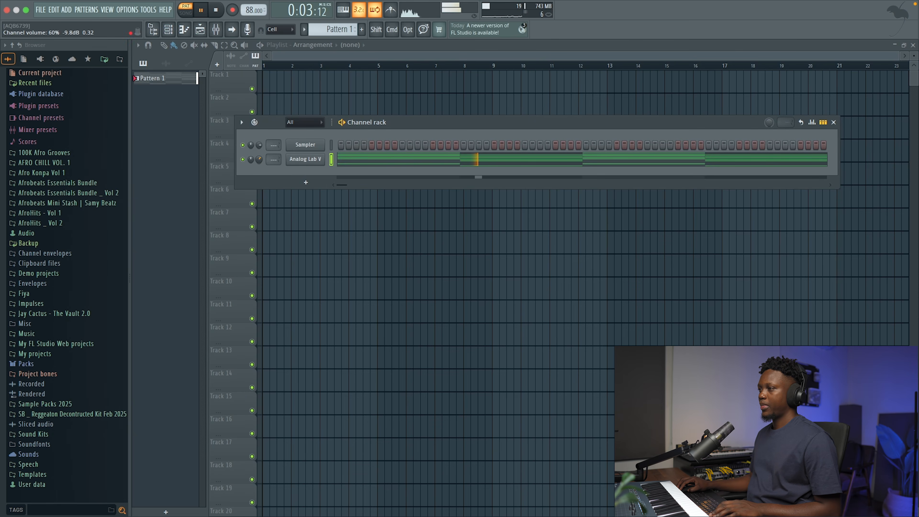
pyautogui.press('F2')
pyautogui.write('key Luv')
pyautogui.press('Return')
# Assign the key Luv channel to the free mixer track 1 and close its plugin window.
pyautogui.click(305, 159)
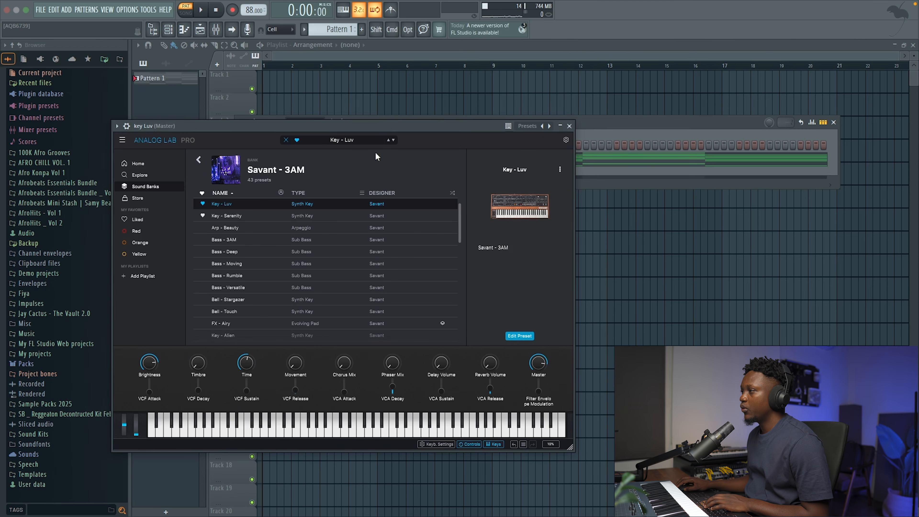
pyautogui.click(128, 126)
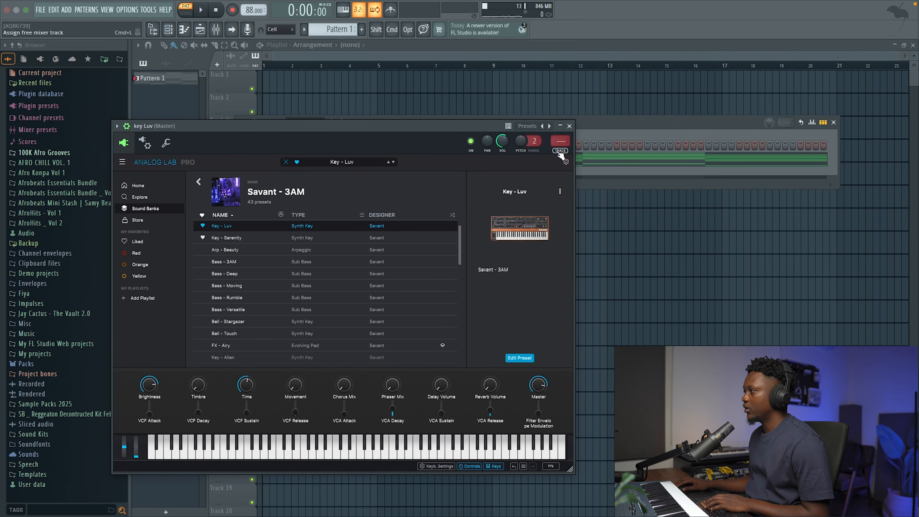
pyautogui.click(560, 141)
pyautogui.click(569, 125)
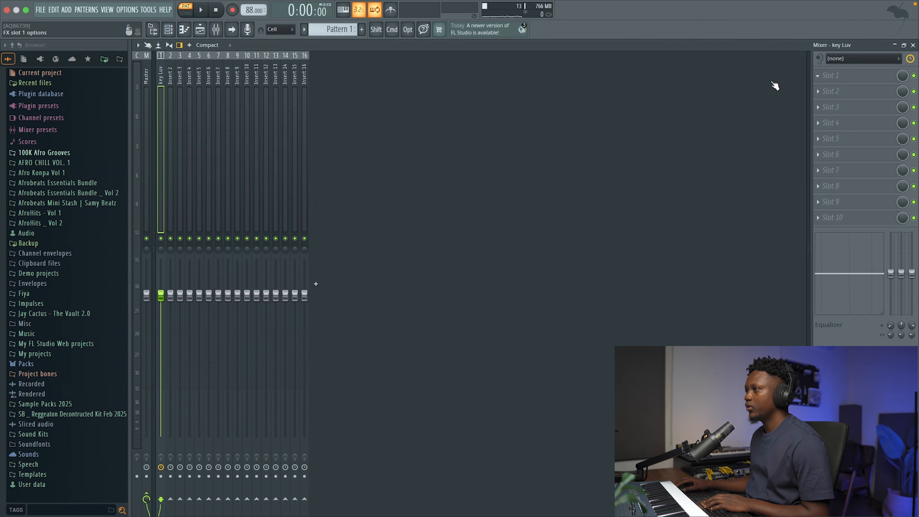
# Load Fruity Parametric EQ 2 into the first effect slot of the key Luv mixer track.
pyautogui.click(828, 82)
pyautogui.moveTo(417, 98)
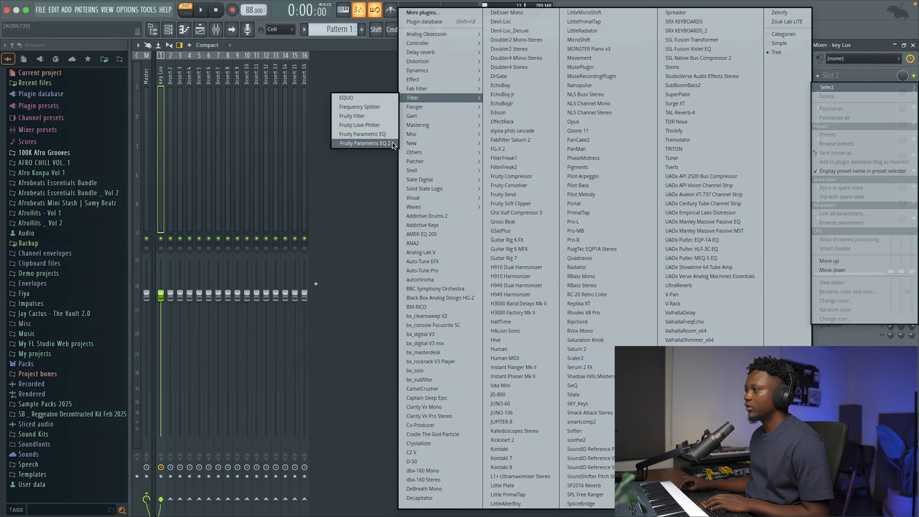
pyautogui.click(393, 143)
# Cut the low end with a high-pass filter on band 1 of the EQ, and bypass the effect to compare the sound.
pyautogui.moveTo(455, 151); pyautogui.dragTo(455, 162)
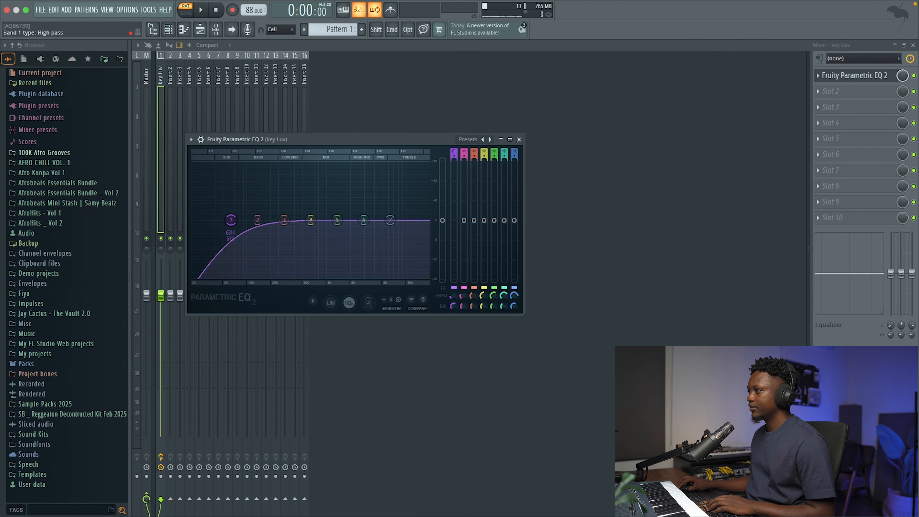
pyautogui.press('space')
pyautogui.moveTo(243, 217); pyautogui.dragTo(269, 217)
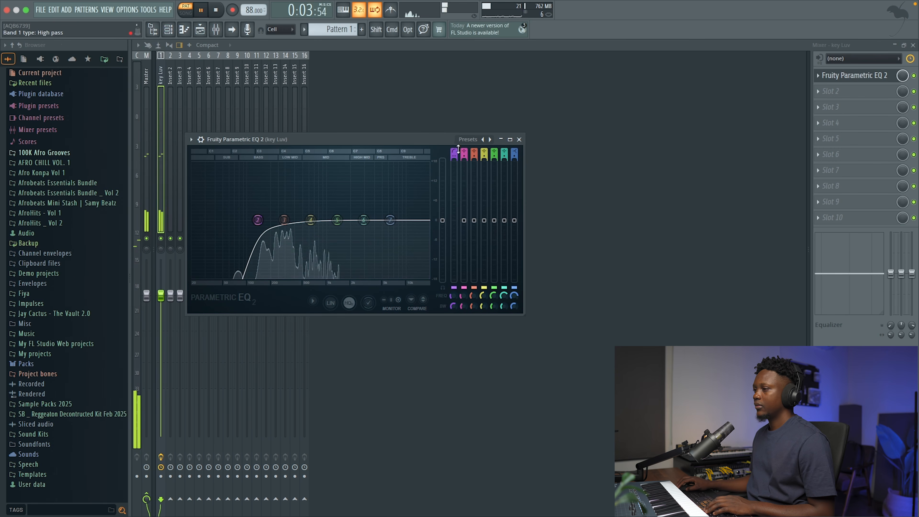
pyautogui.press('space')
pyautogui.click(914, 76)
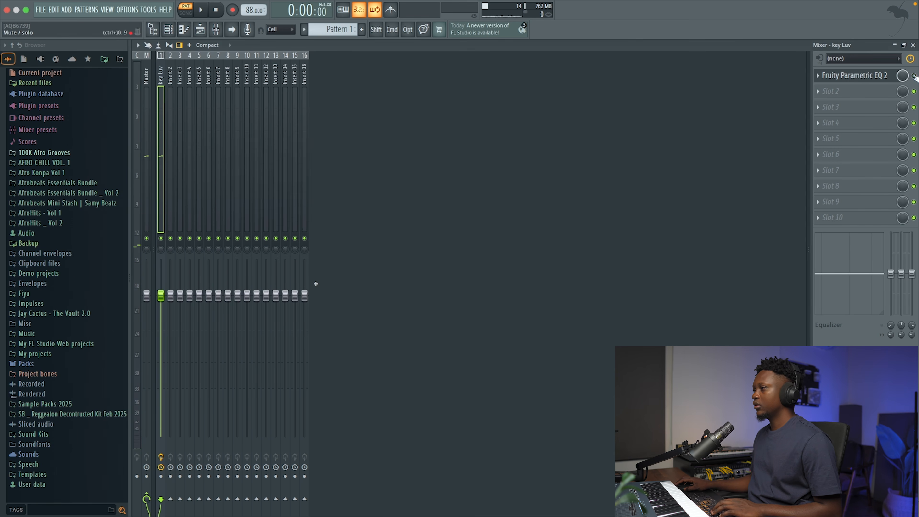
pyautogui.press('space')
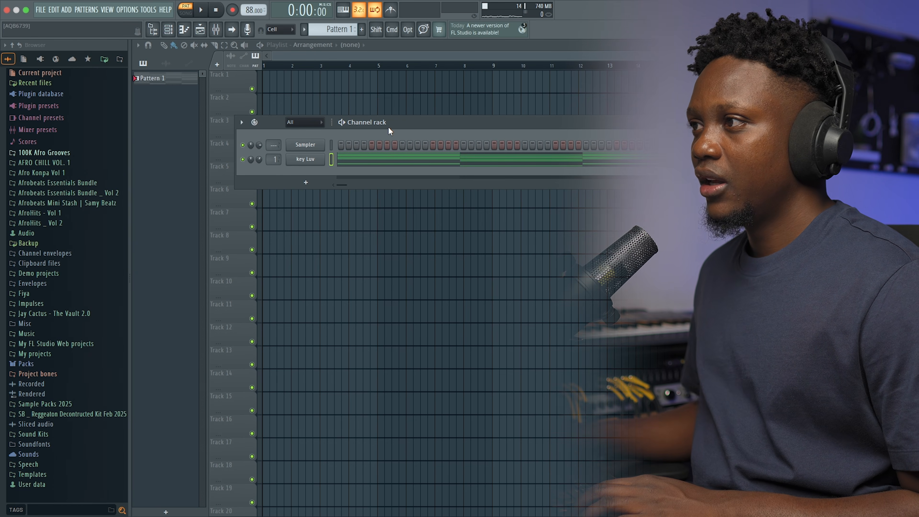
# Clone the key Luv channel and load the Animals - Summer Nights preset in the clone's Analog Lab.
pyautogui.click(305, 182)
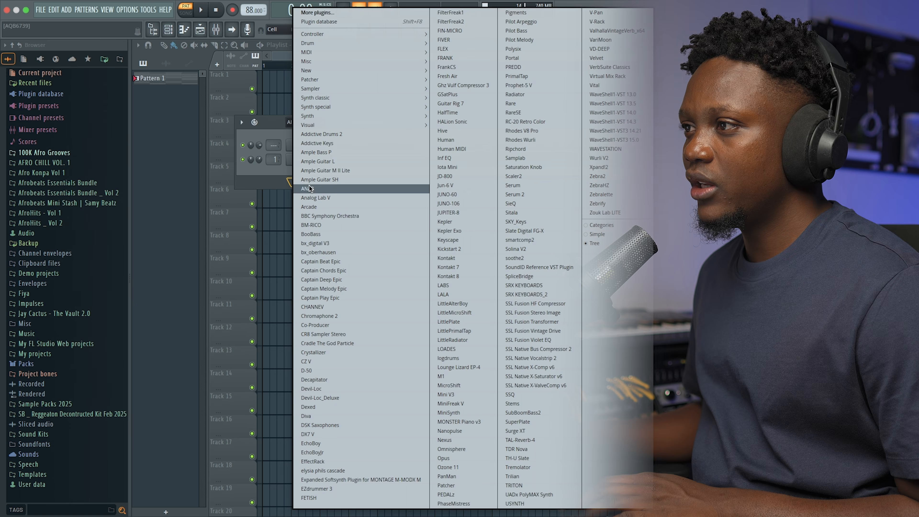
pyautogui.click(258, 181)
pyautogui.rightClick(305, 159)
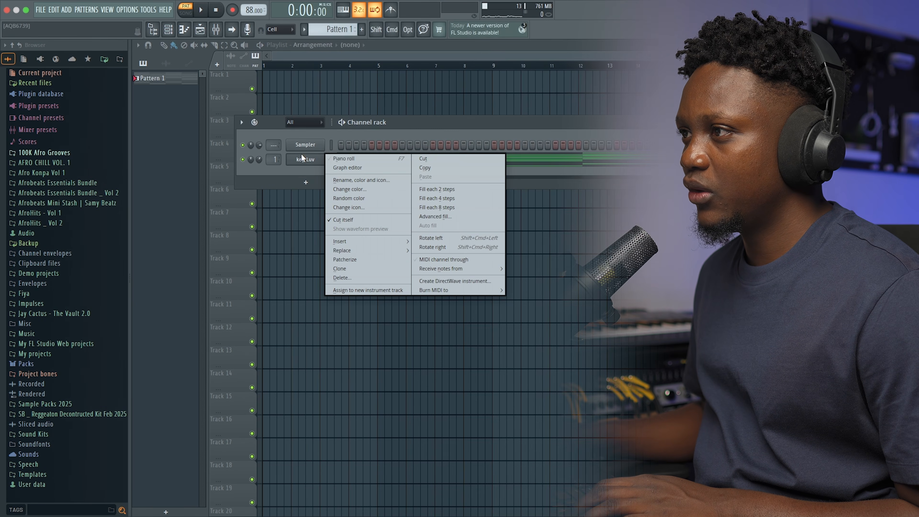
pyautogui.click(349, 269)
pyautogui.click(319, 173)
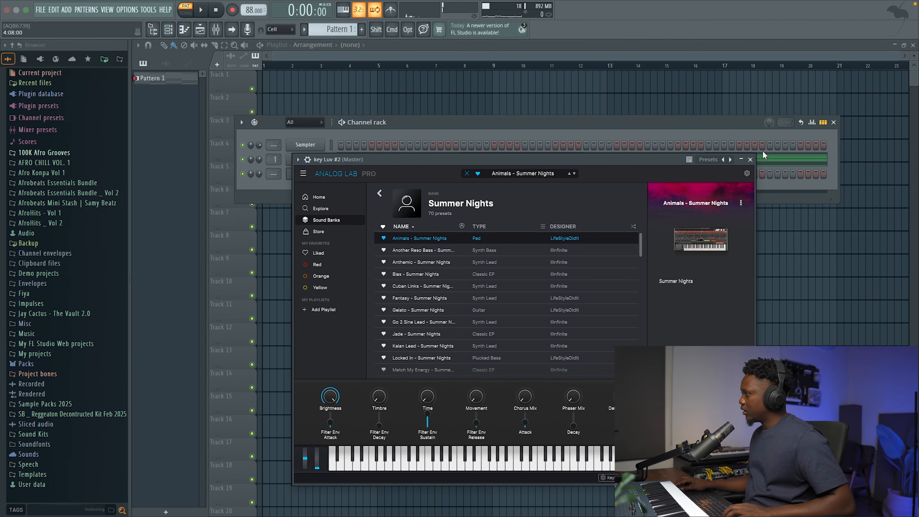
pyautogui.click(751, 160)
# Copy the notes from the key Luv channel into the cloned channel and play both together.
pyautogui.click(332, 159)
pyautogui.press('super+c')
pyautogui.click(331, 174)
pyautogui.press('super+v')
pyautogui.press('space')
# Lower the cloned channel's volume slightly and solo the channel to hear it alone.
pyautogui.moveTo(259, 175)
pyautogui.mouseDown()
pyautogui.moveTo(259, 188)
pyautogui.moveTo(259, 179)
pyautogui.mouseUp()
pyautogui.press('space')
pyautogui.rightClick(243, 174)
pyautogui.press('space')
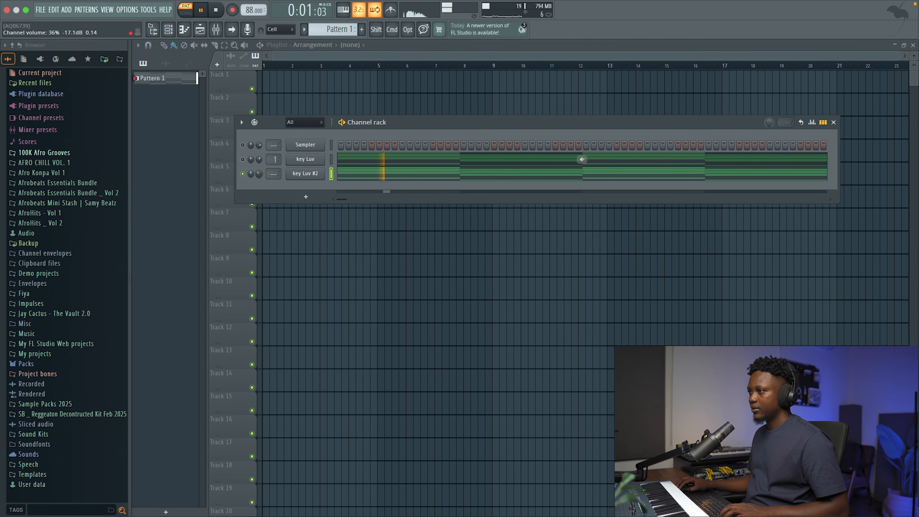
pyautogui.press('space')
# Rename the cloned channel as Synth and play it.
pyautogui.keyDown('shift'); pyautogui.click(305, 178); pyautogui.keyUp('shift')
pyautogui.write('S')
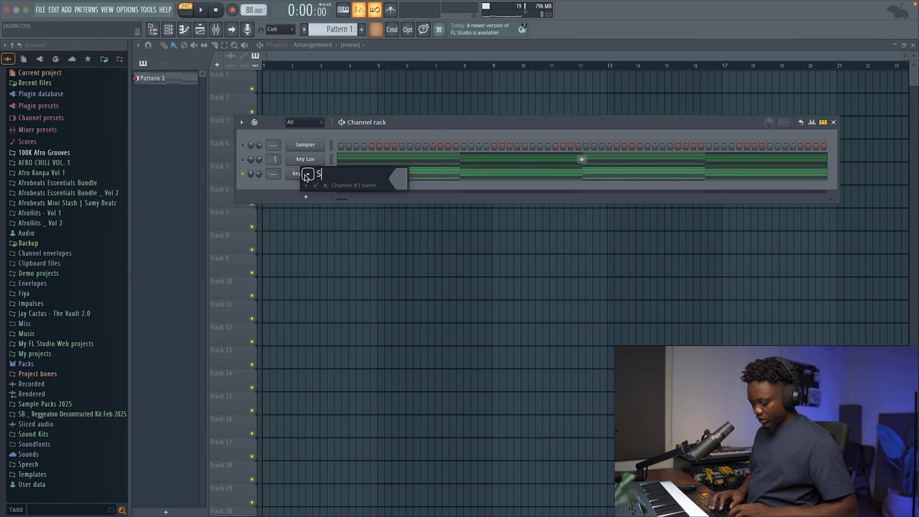
pyautogui.write('ynth')
pyautogui.press('Return')
pyautogui.press('space')
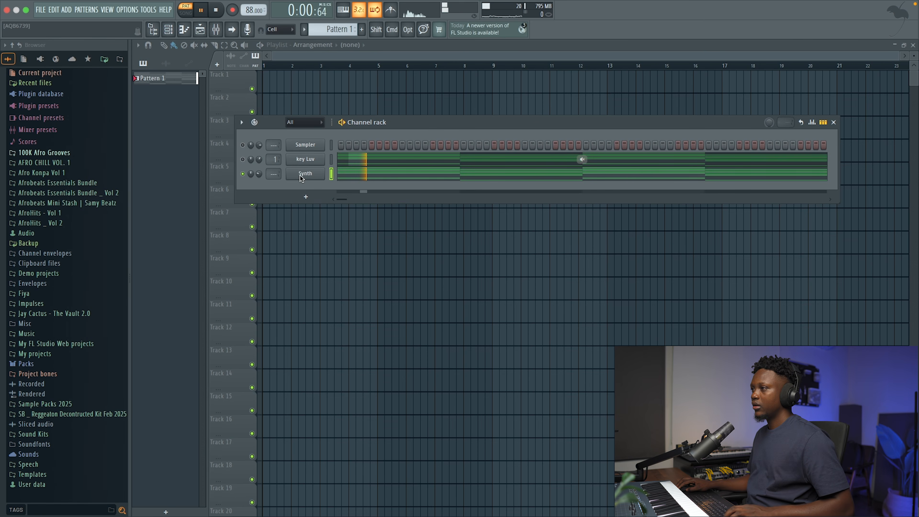
# Assign the Synth channel to the free mixer track 2 from its plugin settings.
pyautogui.click(301, 176)
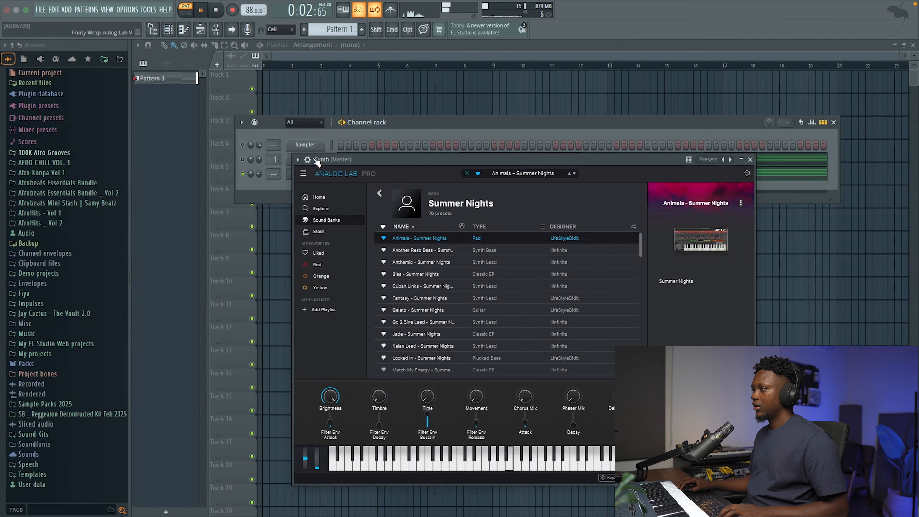
pyautogui.click(308, 160)
pyautogui.click(746, 187)
pyautogui.press('space')
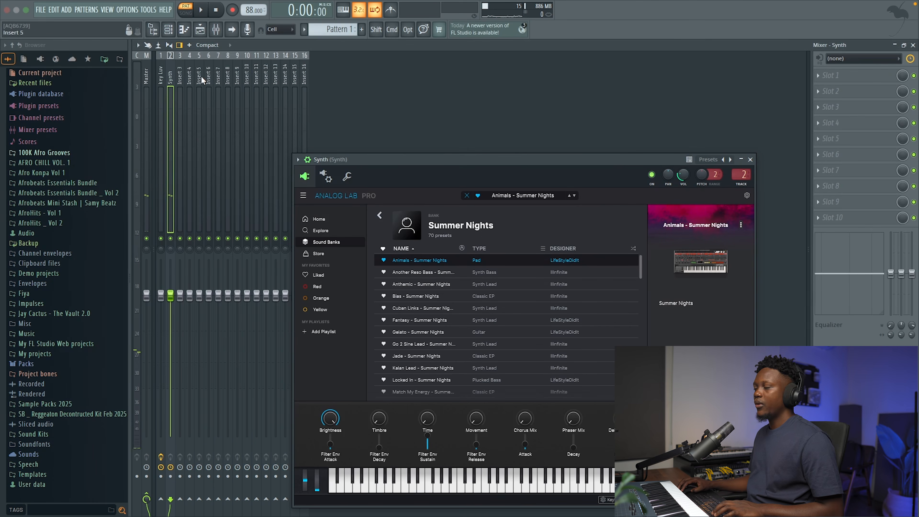
# Load Fruity Parametric EQ 2 into the first slot of the Synth mixer track and close the Analog Lab window during playback.
pyautogui.click(857, 74)
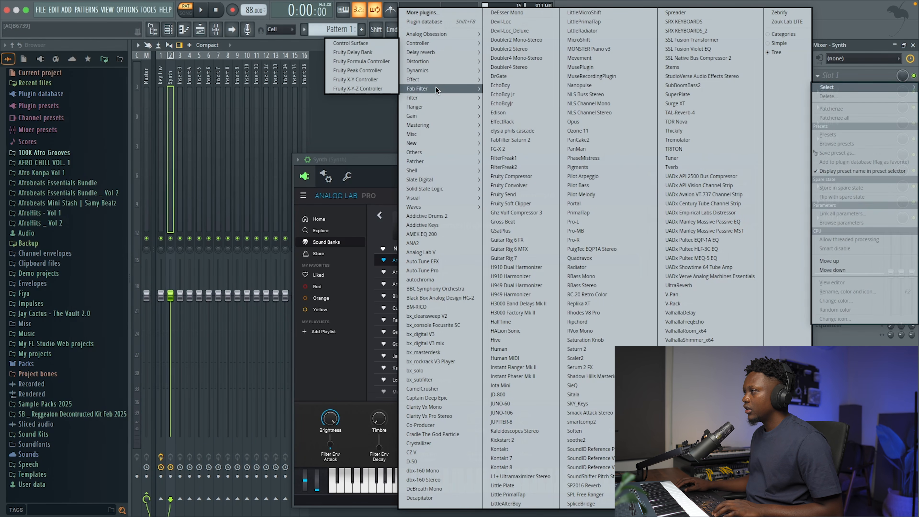
pyautogui.moveTo(422, 98)
pyautogui.click(382, 142)
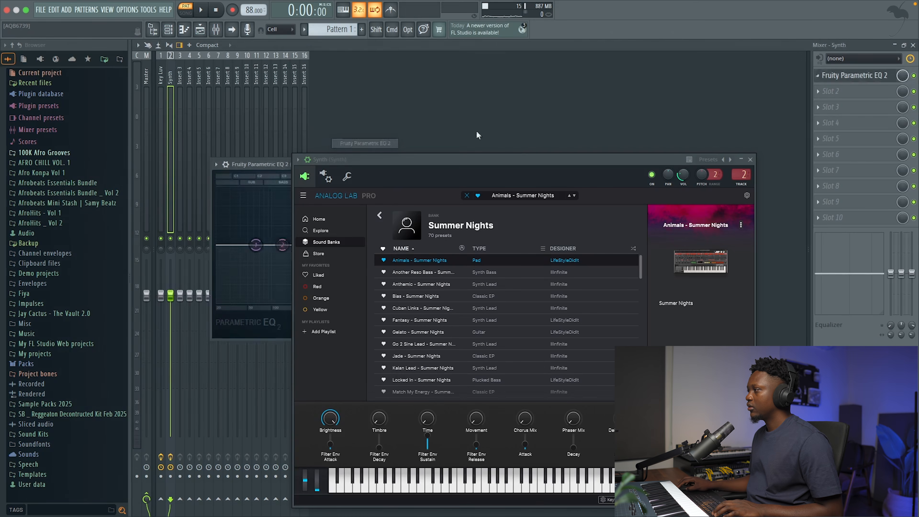
pyautogui.press('space')
pyautogui.click(750, 160)
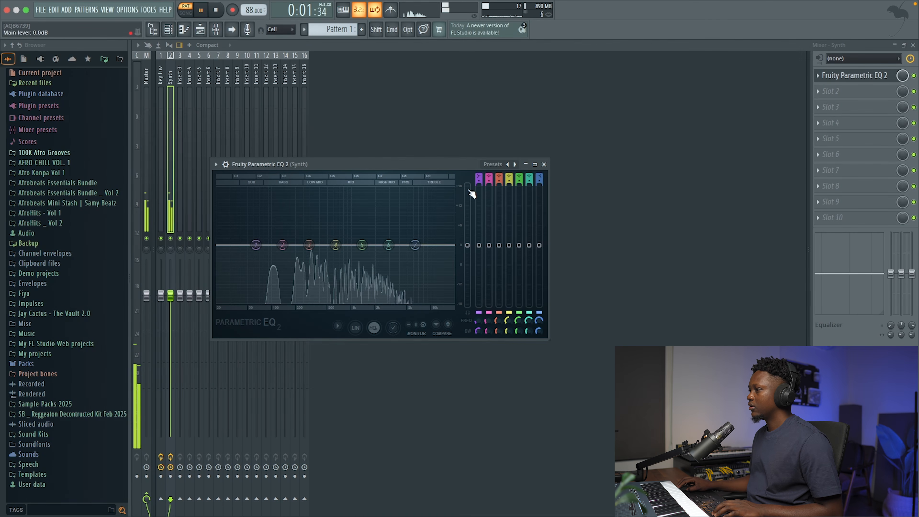
# Stop playback and apply the 30Hz + 18kHz cut preset to the Synth track's EQ.
pyautogui.press('space')
pyautogui.click(508, 164)
pyautogui.click(531, 191)
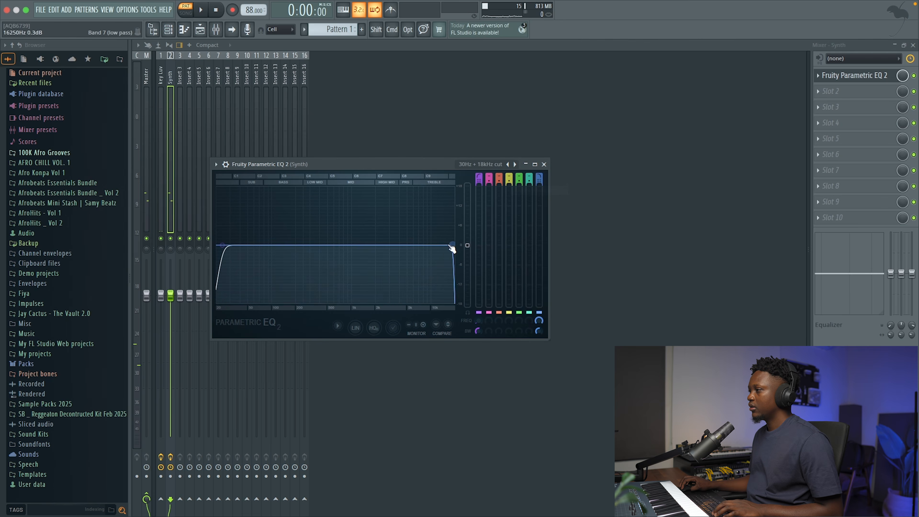
# During playback, pull the Synth EQ's low-pass band down into the highs and raise its high-pass band, and close the EQ.
pyautogui.press('space')
pyautogui.moveTo(452, 247); pyautogui.dragTo(401, 245)
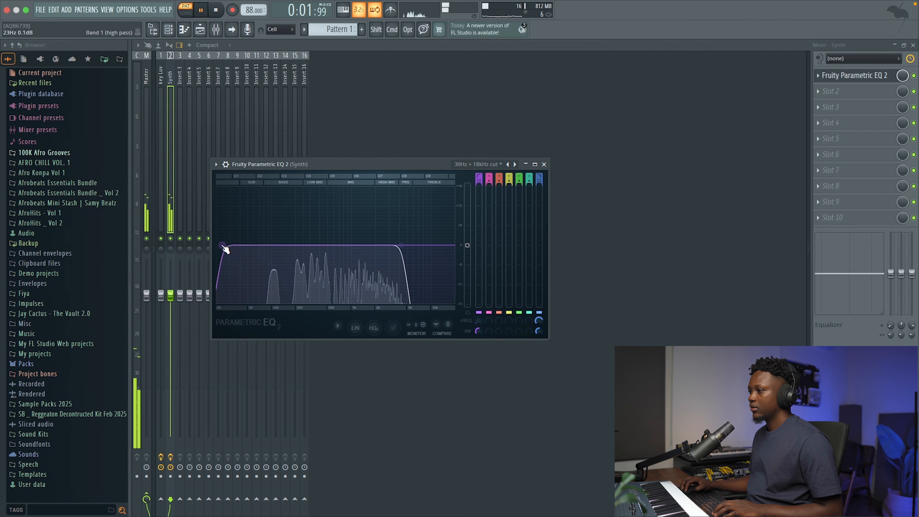
pyautogui.moveTo(222, 246); pyautogui.dragTo(267, 246)
pyautogui.click(544, 164)
pyautogui.press('space')
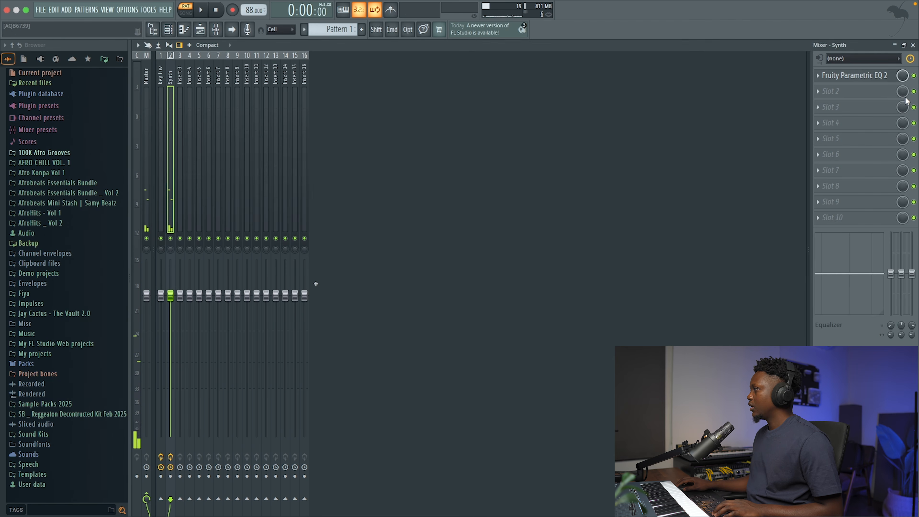
# Load Gross Beat into the second effect slot of the Synth mixer track.
pyautogui.click(906, 98)
pyautogui.moveTo(447, 42)
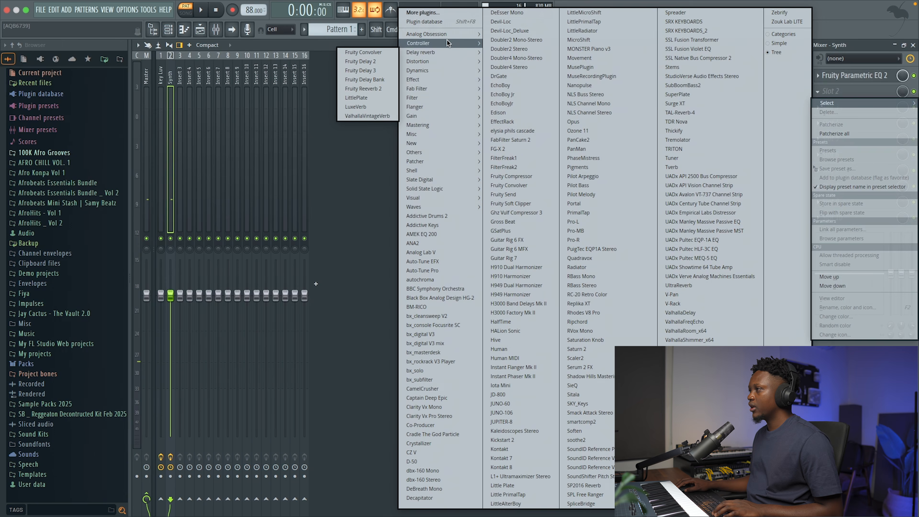
pyautogui.moveTo(437, 107)
pyautogui.moveTo(415, 135)
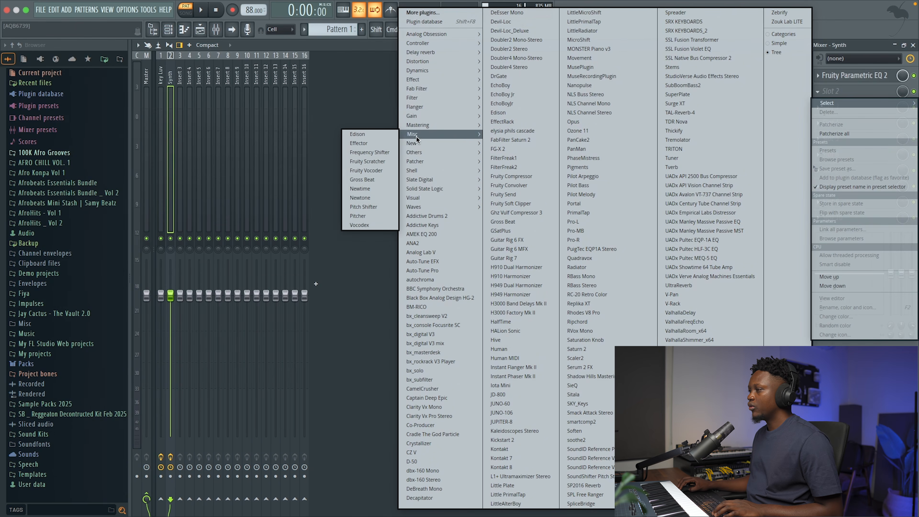
pyautogui.click(368, 179)
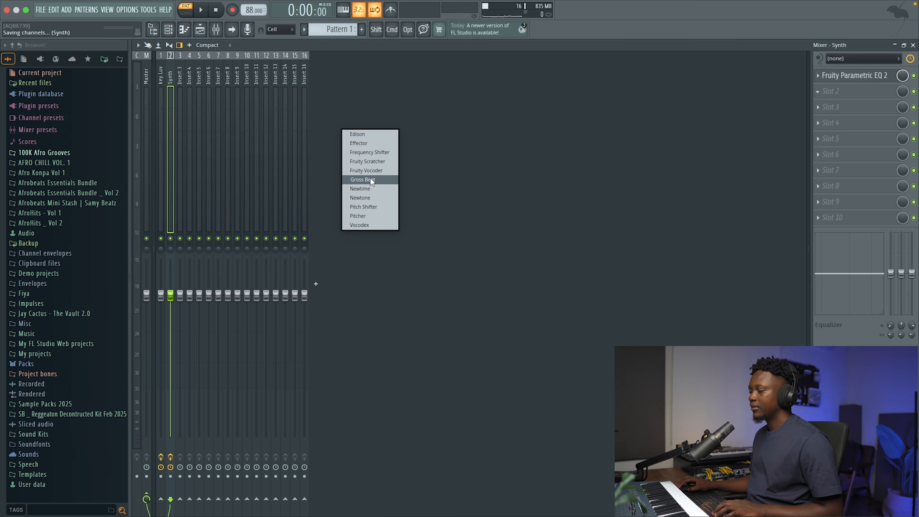
# Choose a Gross Beat preset and a volume pattern for the Synth track, audition it and close the plugin window.
pyautogui.click(589, 177)
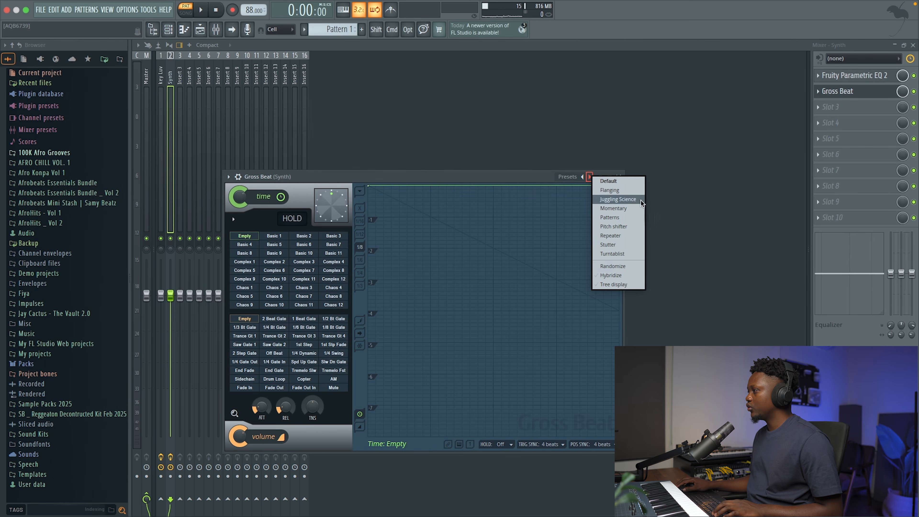
pyautogui.click(620, 237)
pyautogui.click(251, 389)
pyautogui.press('space')
pyautogui.click(619, 177)
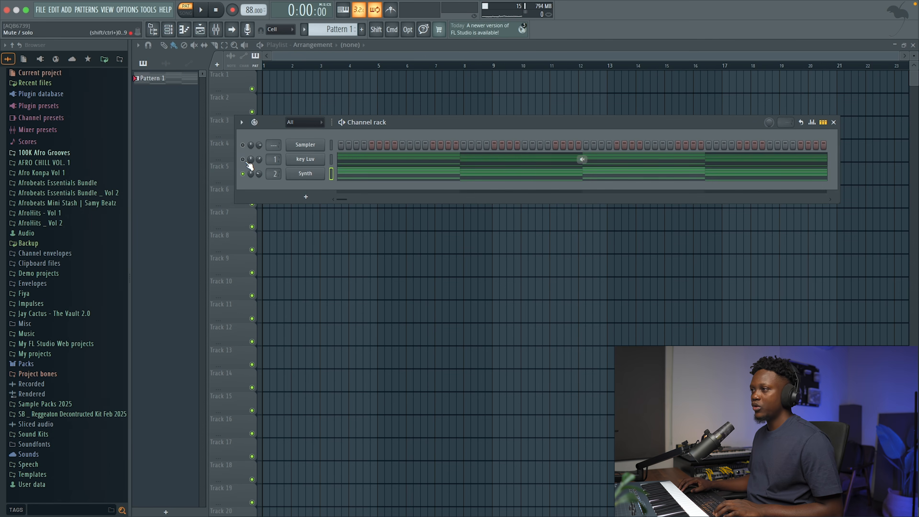
# Unmute the key Luv channel and play it together with the Synth channel.
pyautogui.click(243, 160)
pyautogui.press('space')
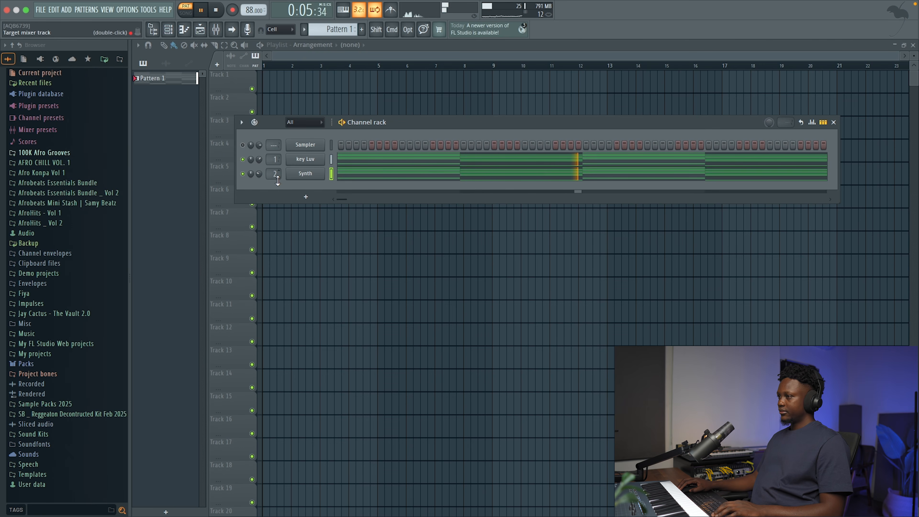
pyautogui.rightClick(302, 175)
pyautogui.click(276, 188)
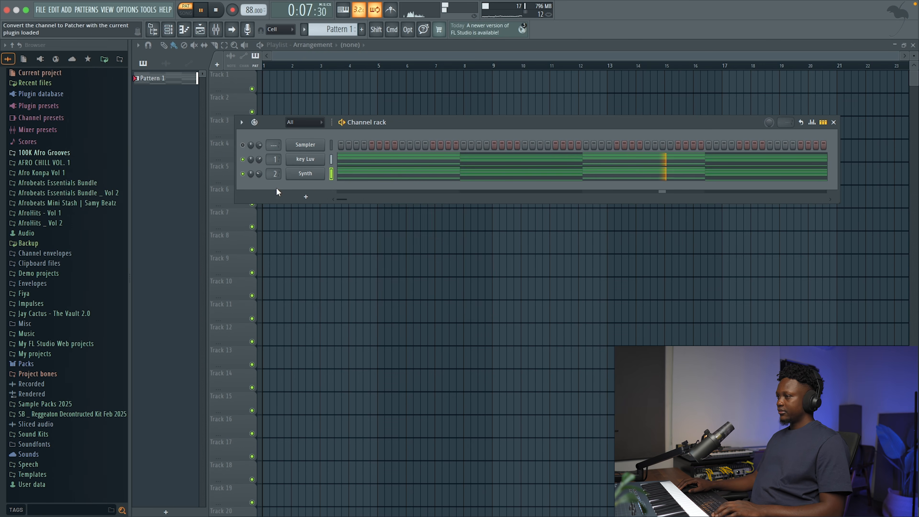
# Add a new Analog Lab V channel to the channel rack and move its plugin window clear of the browser.
pyautogui.click(307, 196)
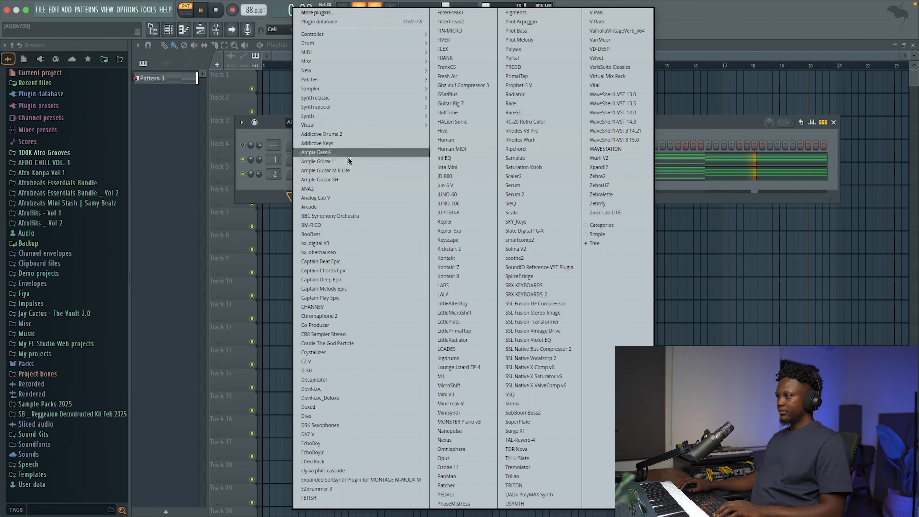
pyautogui.click(335, 198)
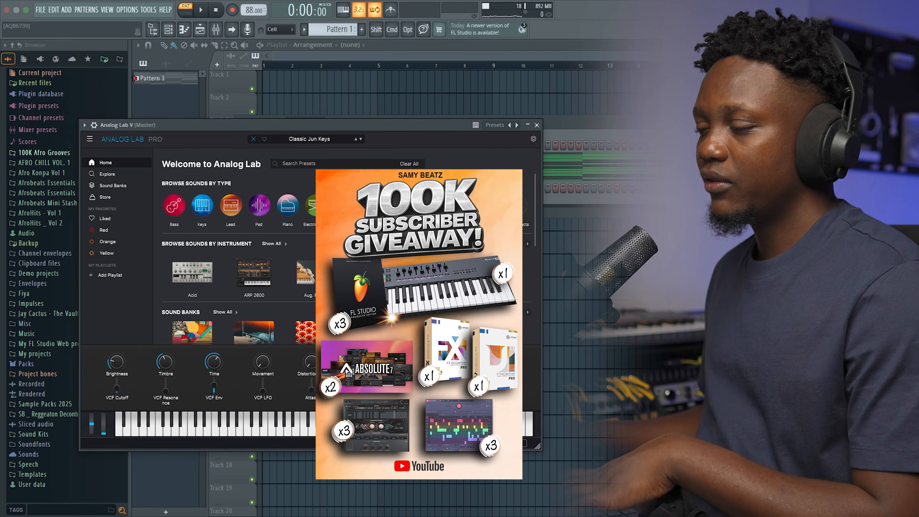
pyautogui.moveTo(298, 127); pyautogui.dragTo(422, 139)
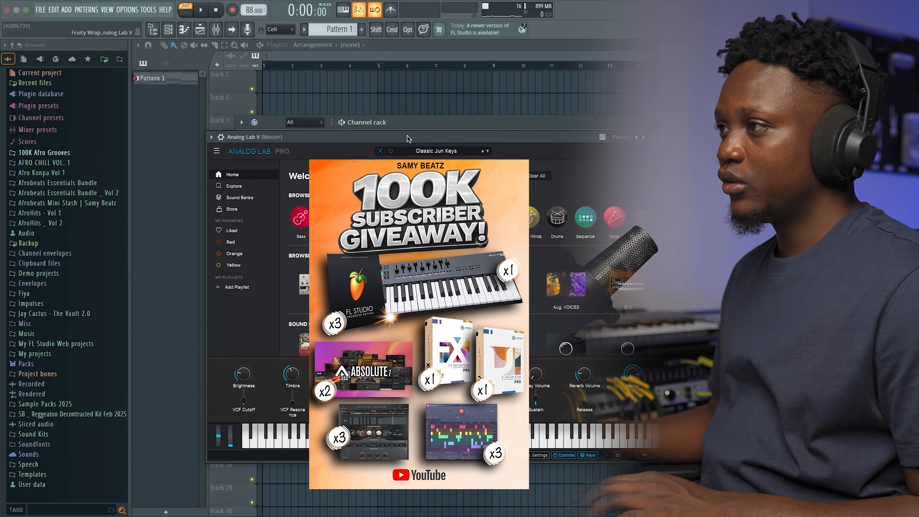
pyautogui.moveTo(409, 135); pyautogui.dragTo(427, 133)
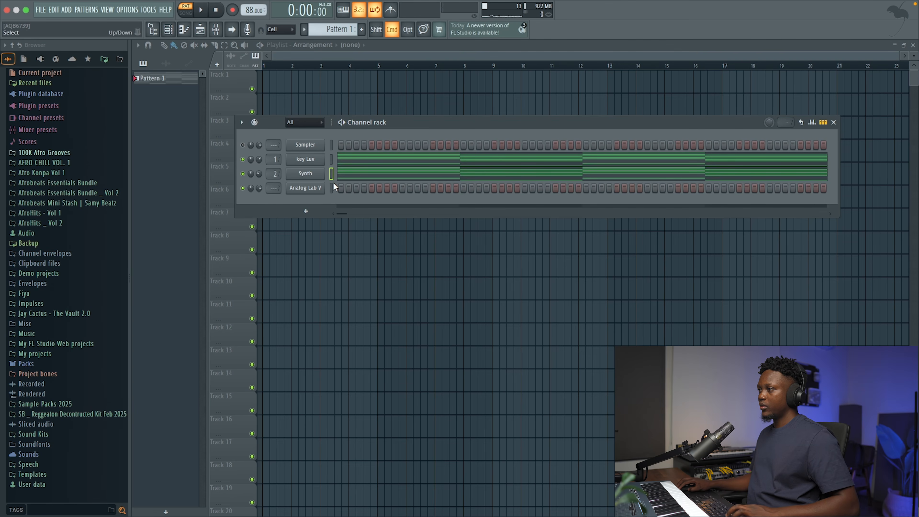
# Paste the chord progression into the new Analog Lab V channel and play all layers.
pyautogui.click(332, 188)
pyautogui.press('super+v')
pyautogui.press('space')
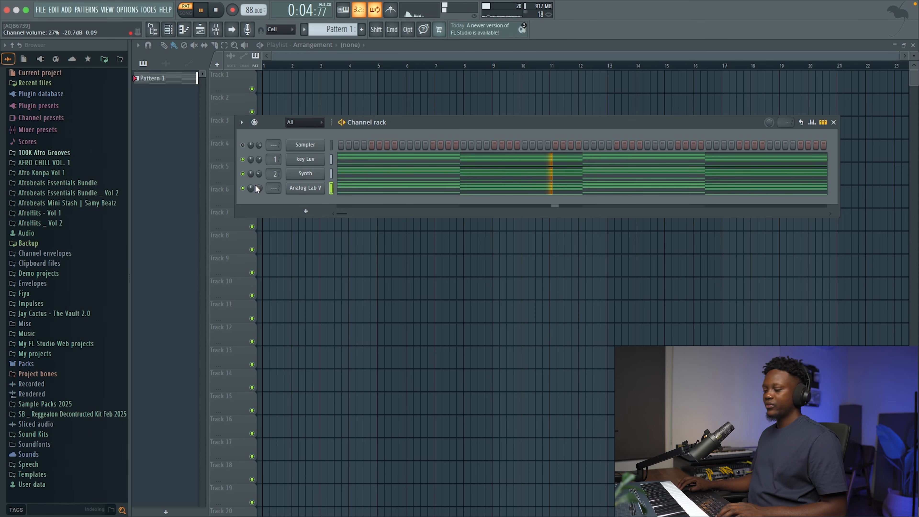
# Clone the Analog Lab V channel and stop playback.
pyautogui.rightClick(306, 189)
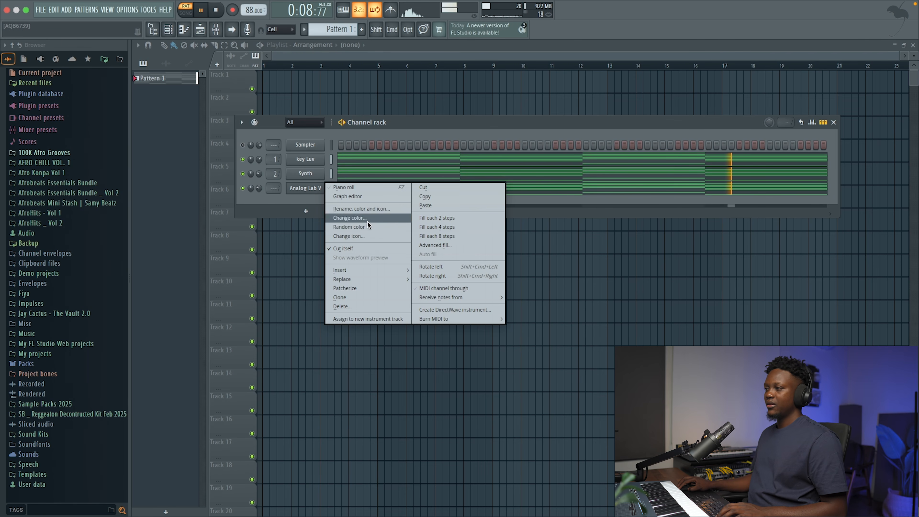
pyautogui.click(361, 296)
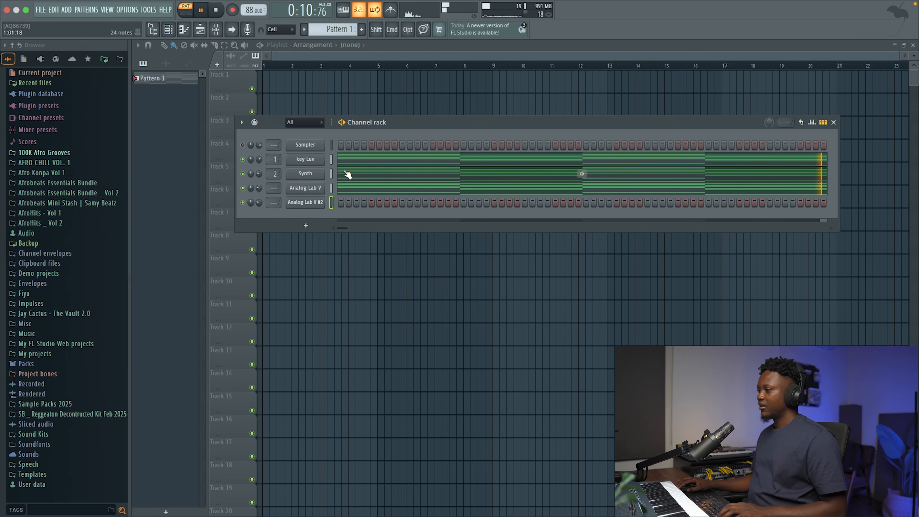
pyautogui.press('space')
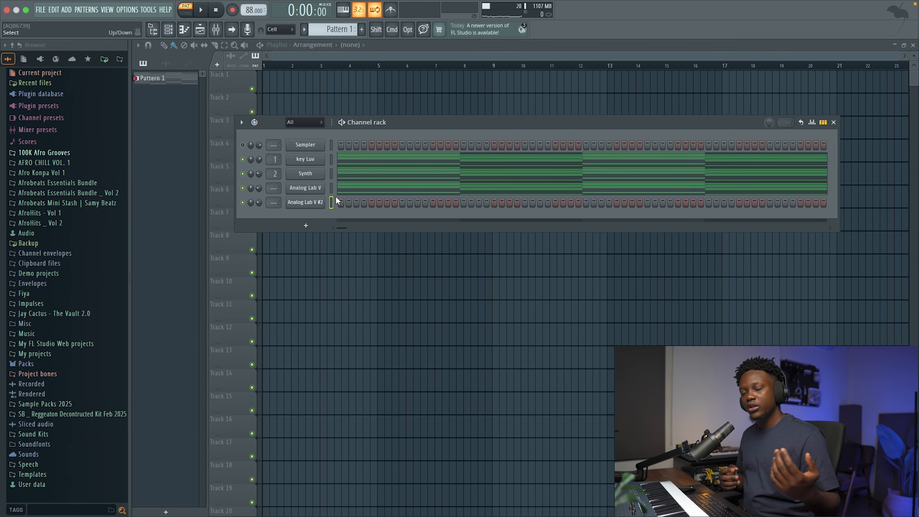
# Open the piano roll of Analog Lab V #2 and try out melody notes over the playing chords.
pyautogui.rightClick(310, 204)
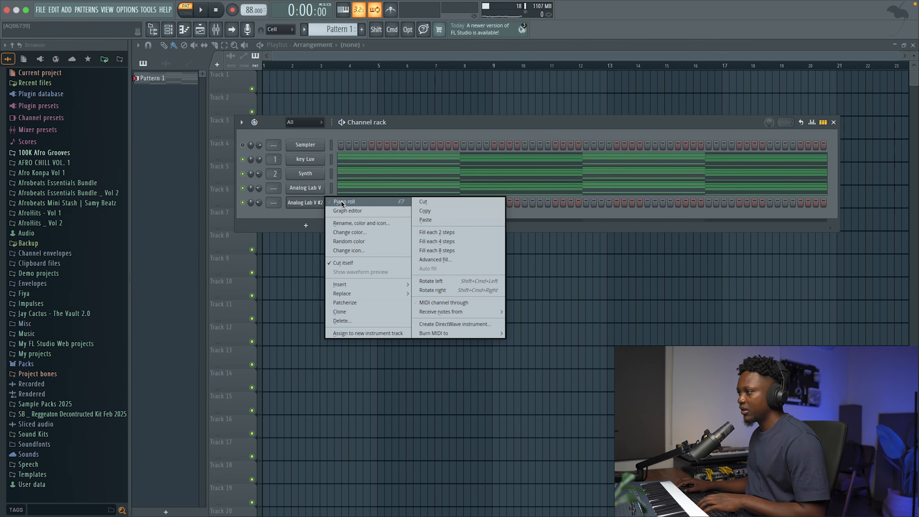
pyautogui.click(340, 202)
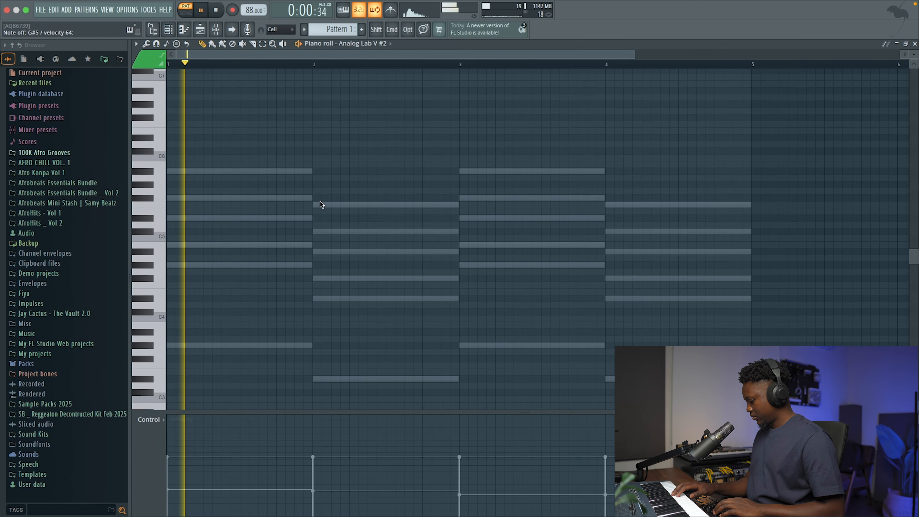
pyautogui.press('space')
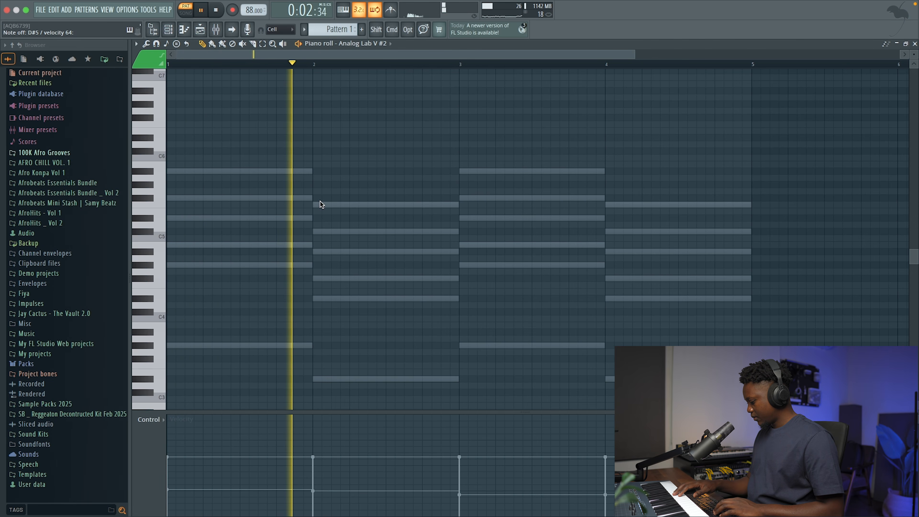
pyautogui.press('space')
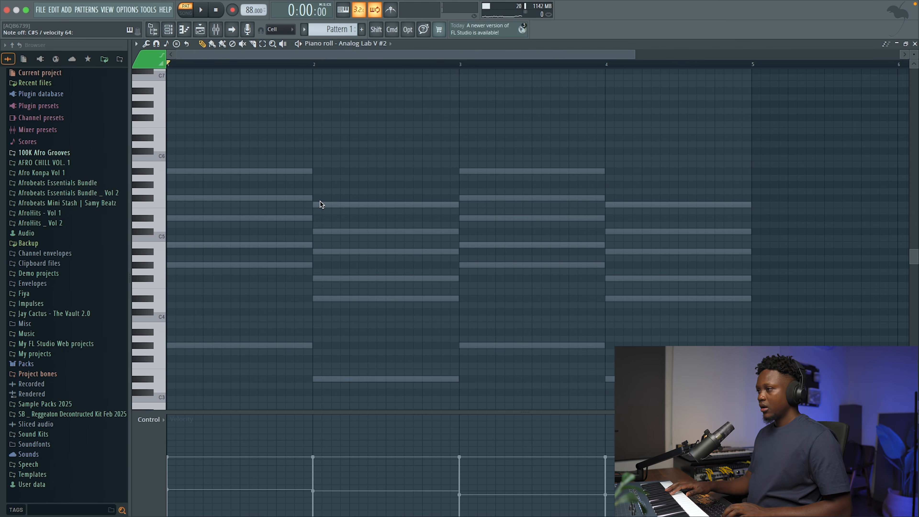
# Enter one-step notes A#5 and D#5 at the start and middle of bar 1, and F5 and C#5 likewise in bar 2.
pyautogui.click(179, 173)
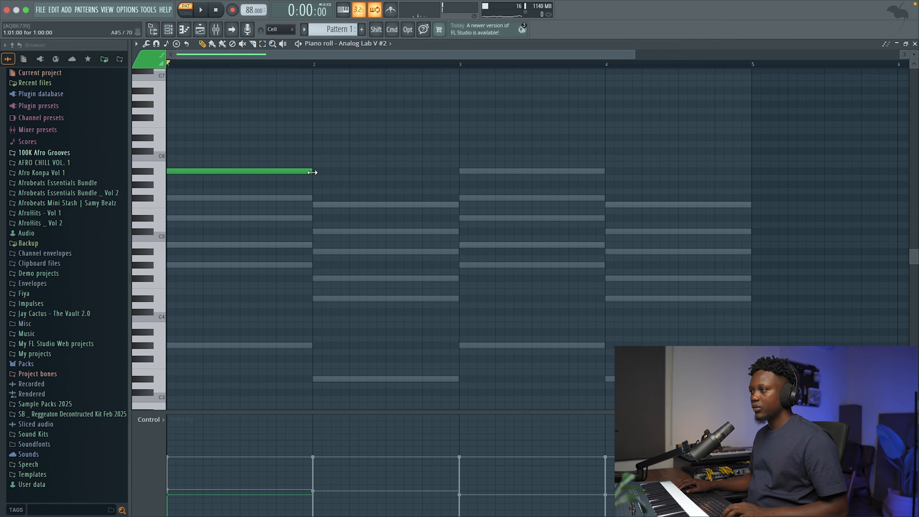
pyautogui.press('space')
pyautogui.moveTo(313, 170); pyautogui.dragTo(180, 179)
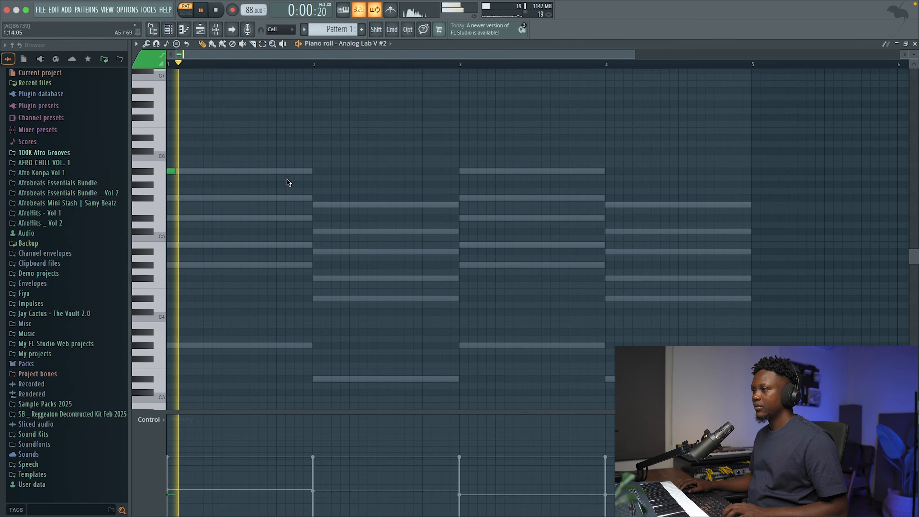
pyautogui.click(241, 218)
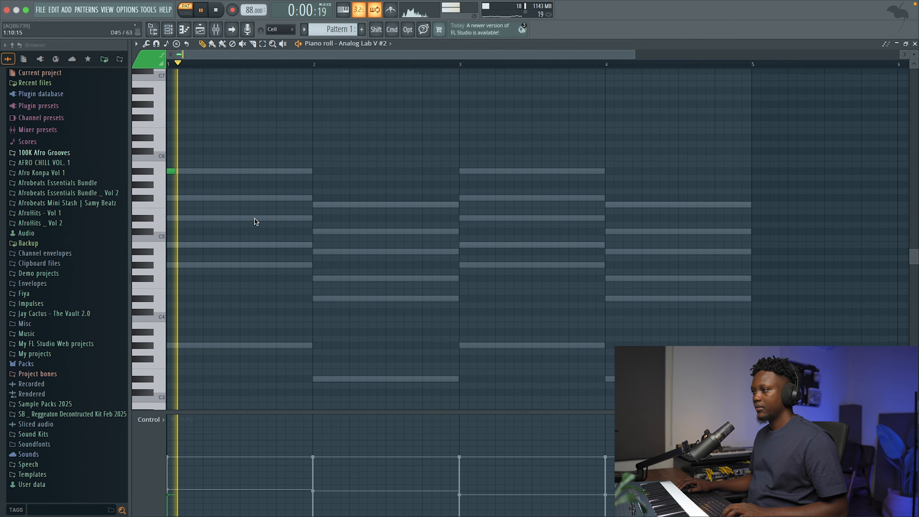
pyautogui.click(317, 205)
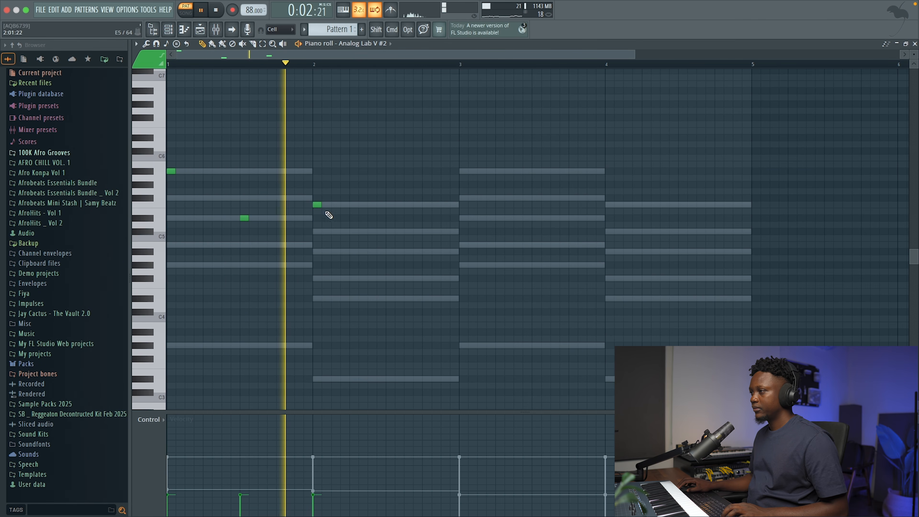
pyautogui.click(390, 231)
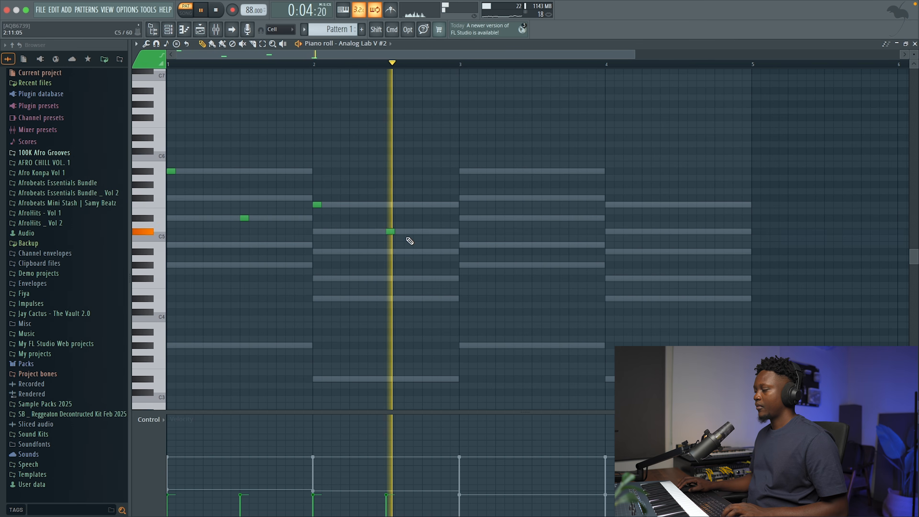
pyautogui.press('space')
# Duplicate the four melody notes into bars 3 and 4 and audition the pattern from bar 3.
pyautogui.click(461, 171)
pyautogui.moveTo(388, 241); pyautogui.dragTo(171, 163)
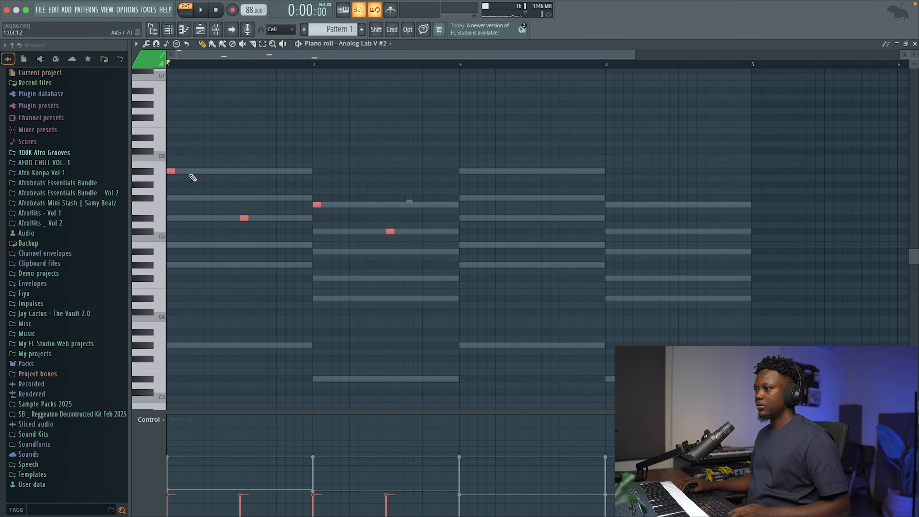
pyautogui.keyDown('super'); pyautogui.click(642, 150); pyautogui.keyUp('super')
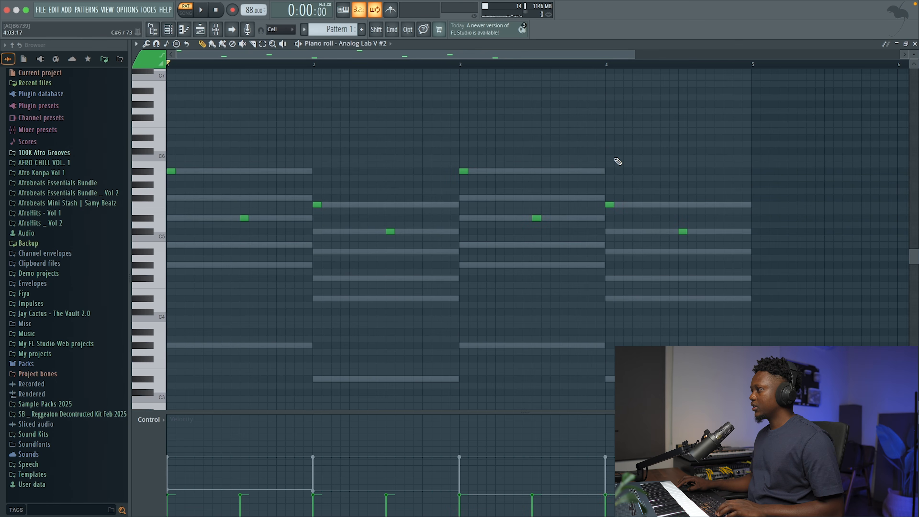
pyautogui.click(462, 65)
pyautogui.press('space')
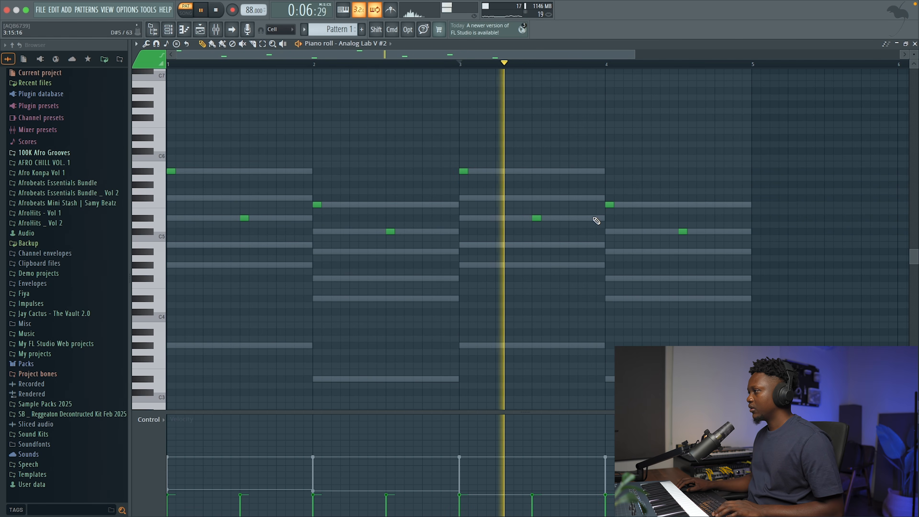
pyautogui.press('space')
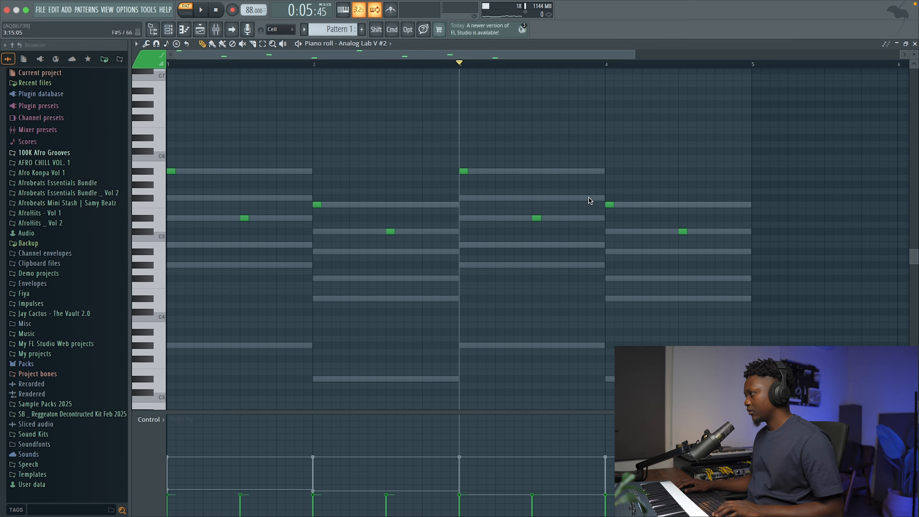
# Add one-step notes G#5 and F#5 on the last two steps of bar 3 and audition them from bar 3.
pyautogui.click(586, 191)
pyautogui.click(600, 204)
pyautogui.moveTo(600, 198); pyautogui.dragTo(601, 197)
pyautogui.press('space')
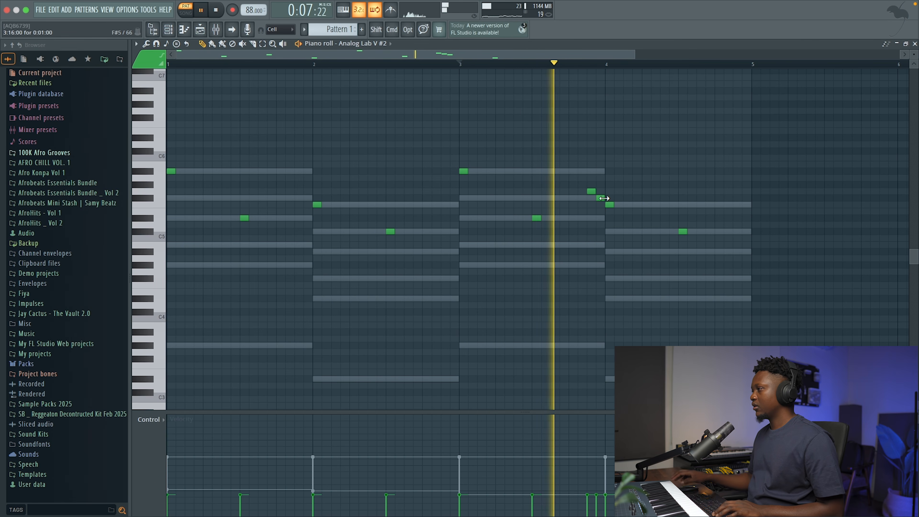
pyautogui.press('space')
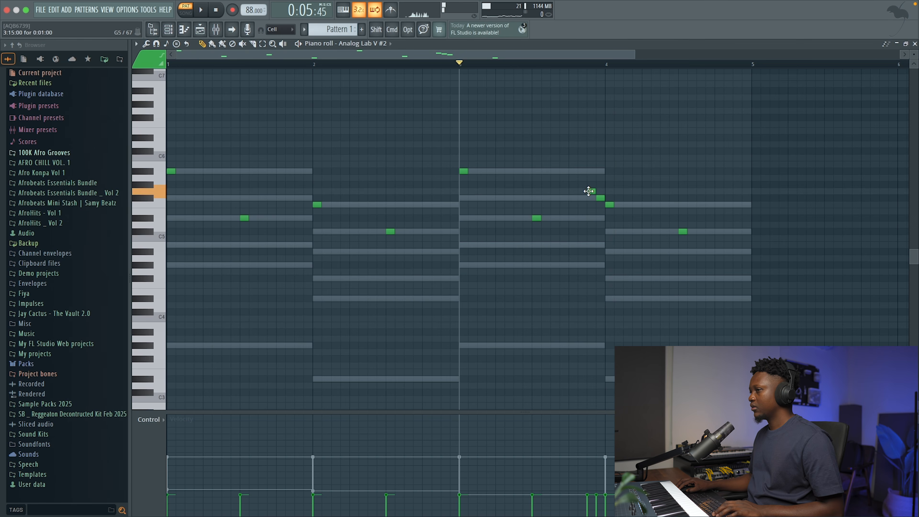
pyautogui.press('space')
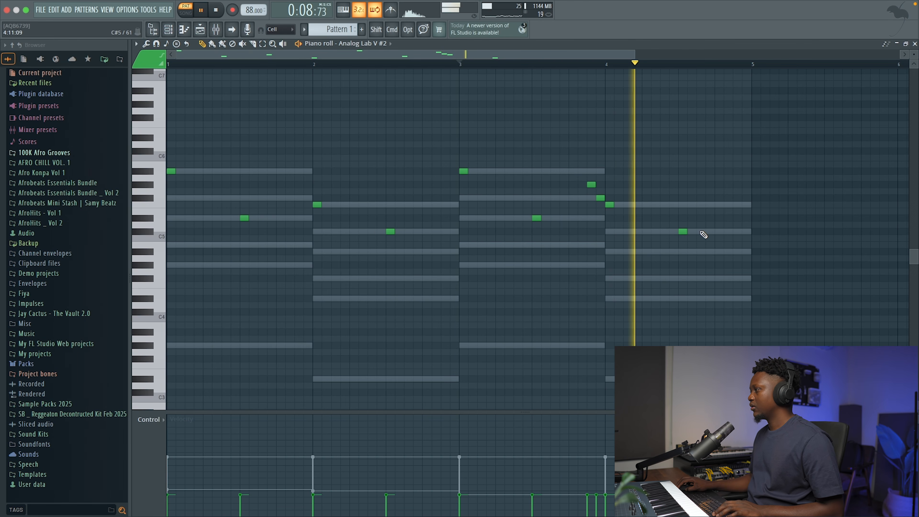
pyautogui.press('space')
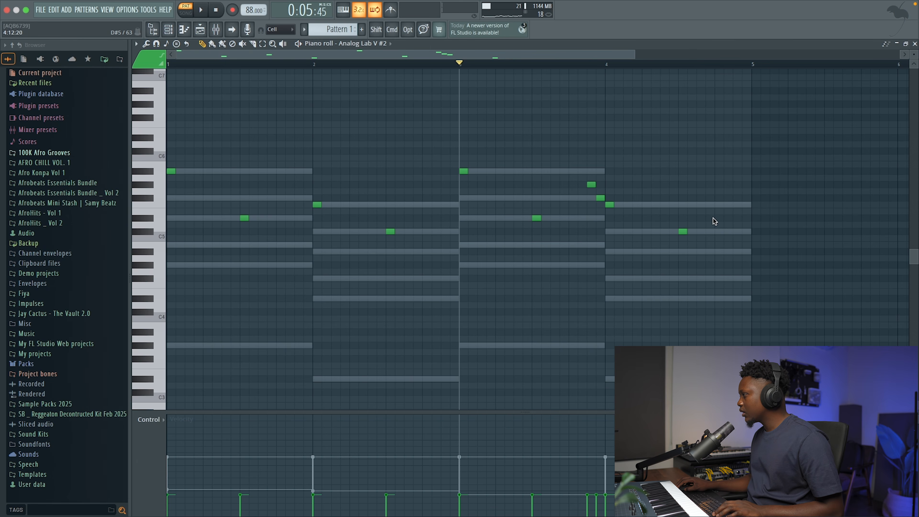
# Add one-step notes D#5, F5, F#5 and G#5 on the last four steps of bar 4 and play the pattern.
pyautogui.click(719, 218)
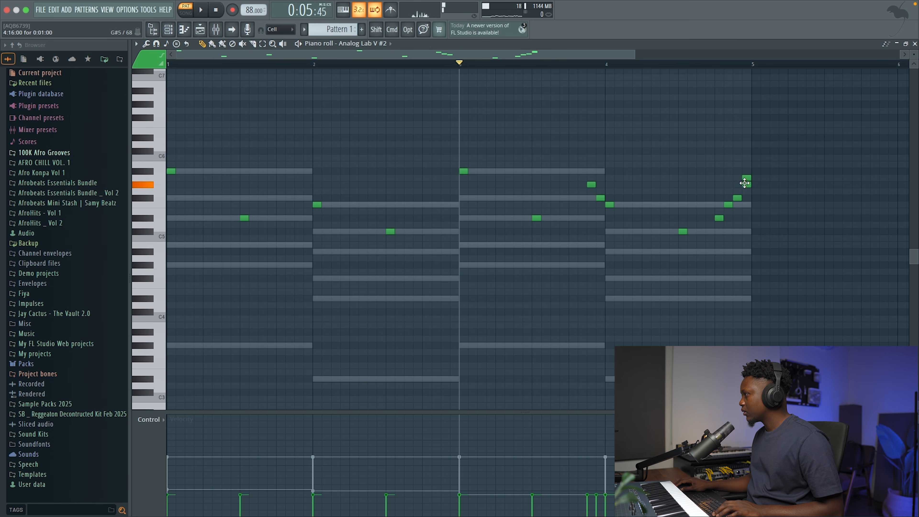
pyautogui.moveTo(746, 183); pyautogui.dragTo(746, 184)
pyautogui.press('space')
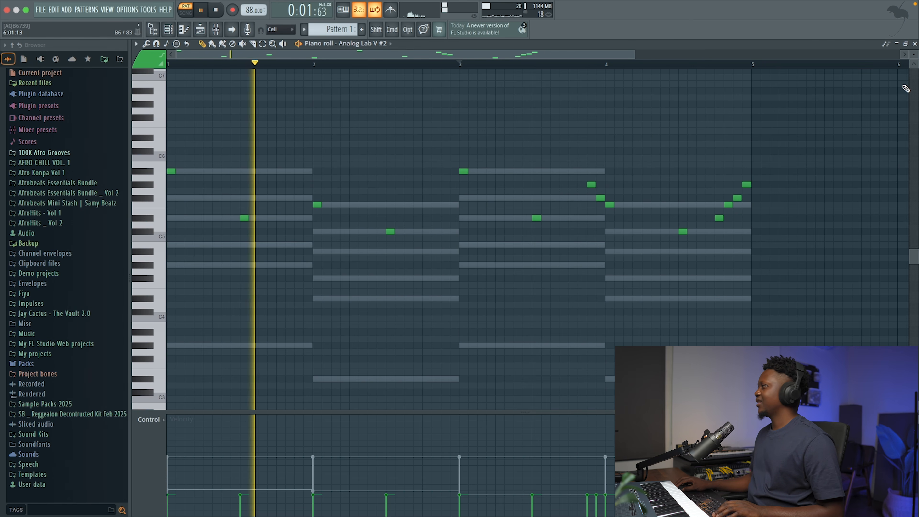
pyautogui.click(915, 44)
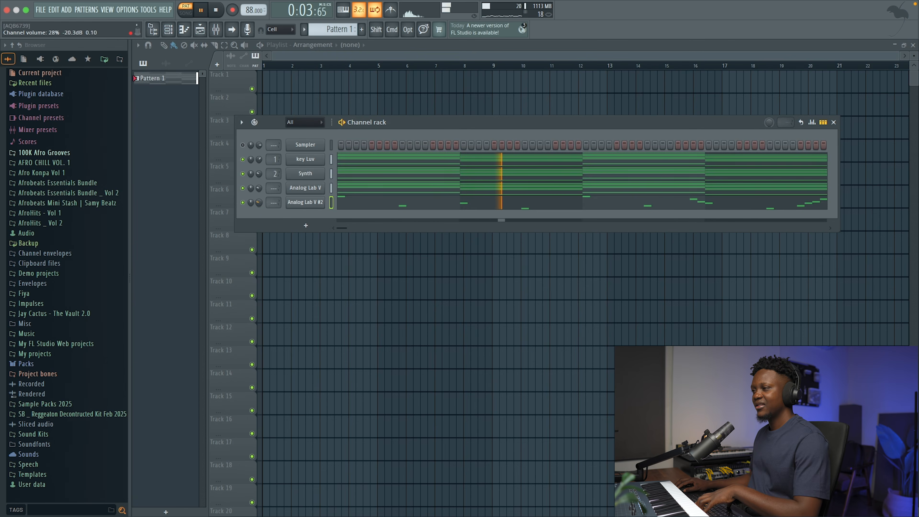
# Clone the Analog Lab V #2 channel and load the Lead Olo preset into the copy.
pyautogui.rightClick(307, 204)
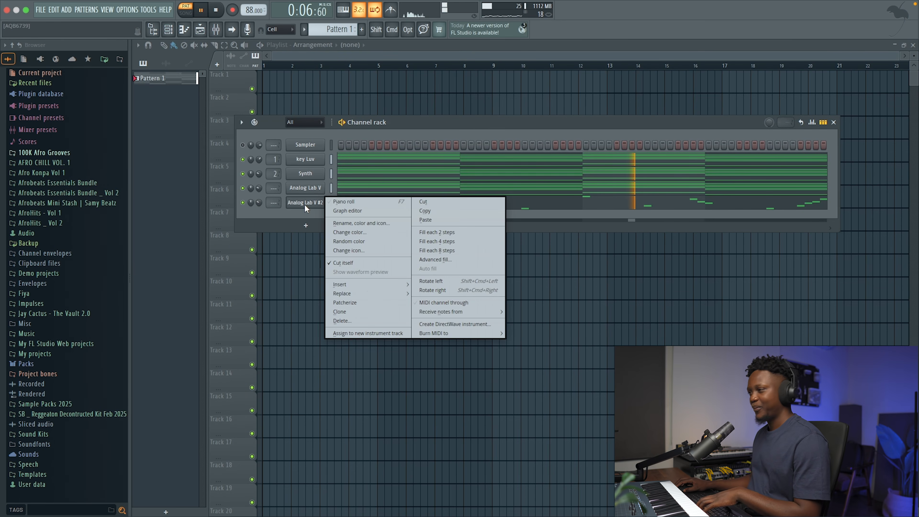
pyautogui.click(348, 311)
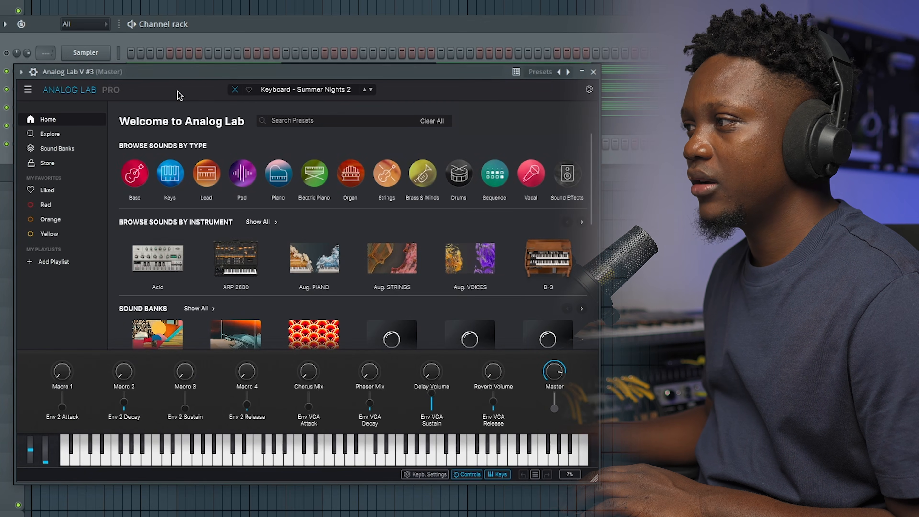
pyautogui.click(685, 159)
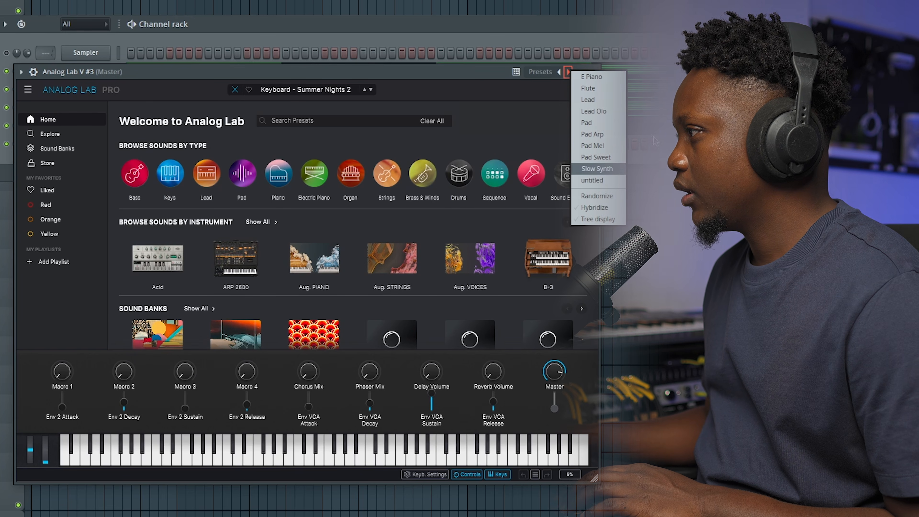
pyautogui.click(599, 111)
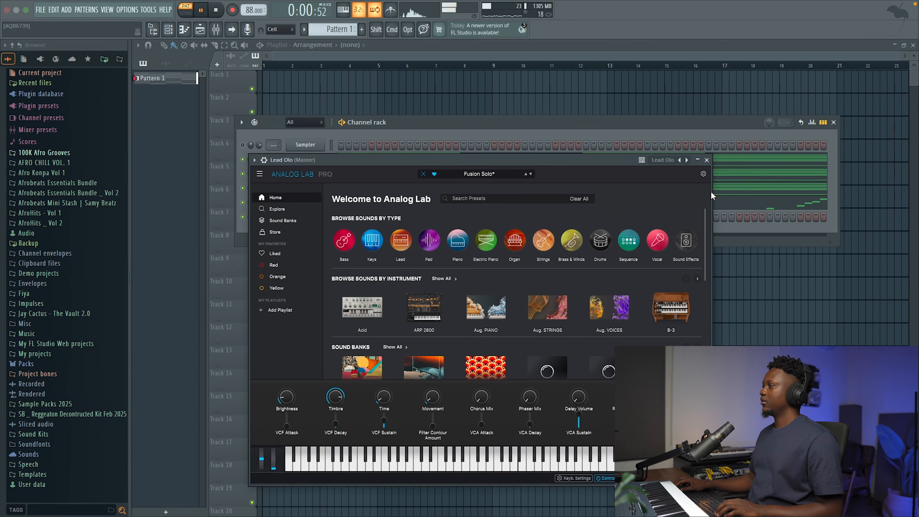
pyautogui.click(706, 159)
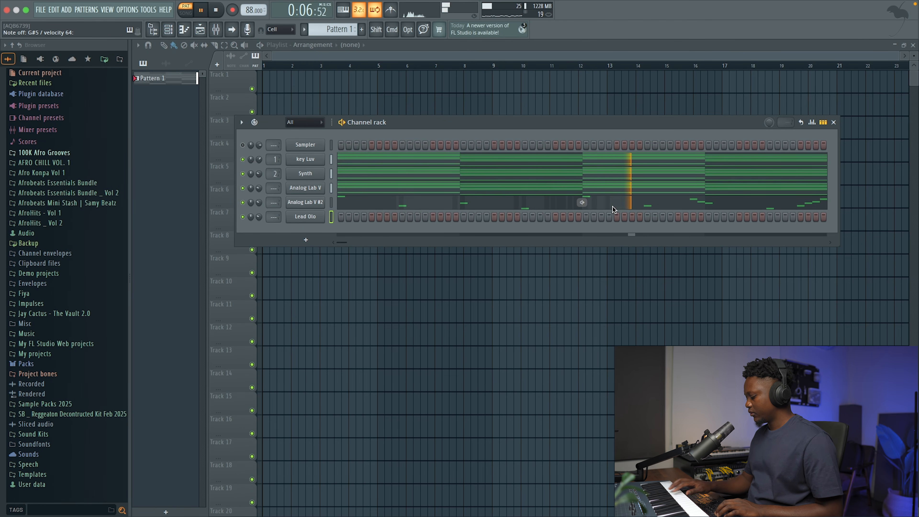
# Record a live melody phrase on the Lead Olo channel with snap set to 1/4 step.
pyautogui.press('space')
pyautogui.press('space')
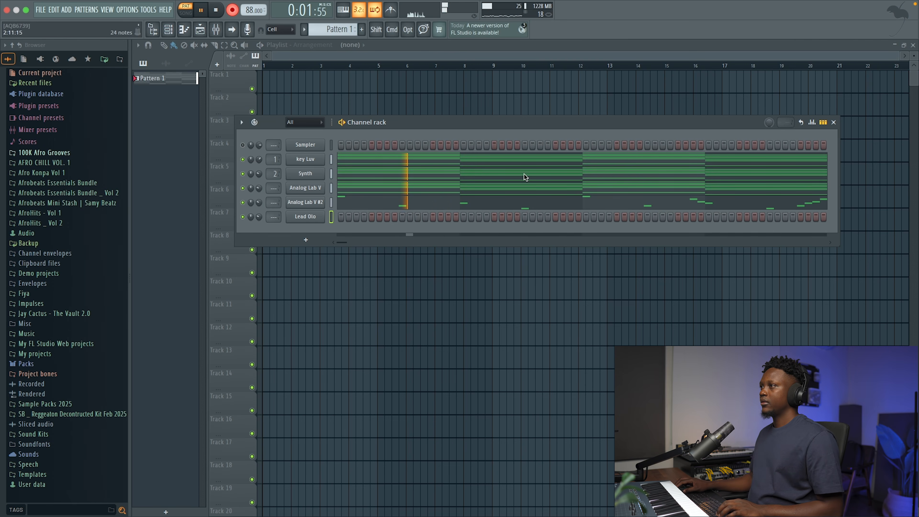
pyautogui.click(279, 30)
pyautogui.click(283, 79)
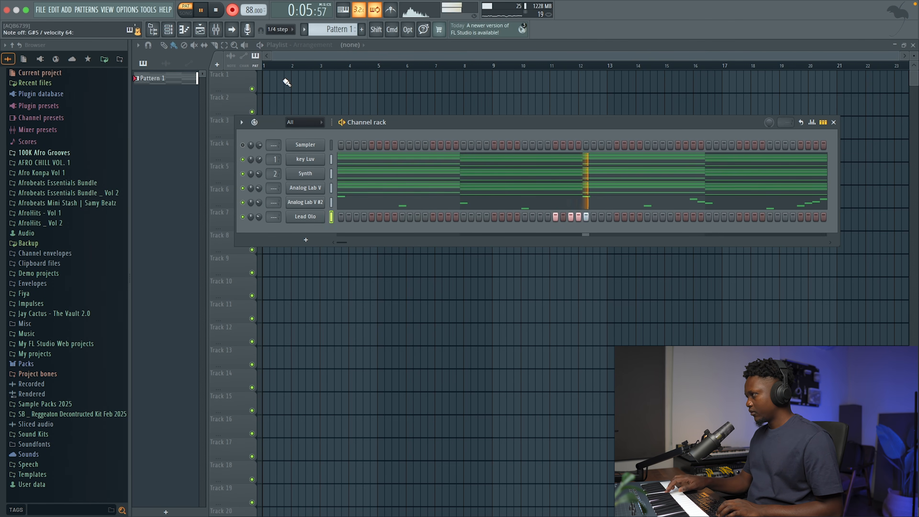
pyautogui.press('space')
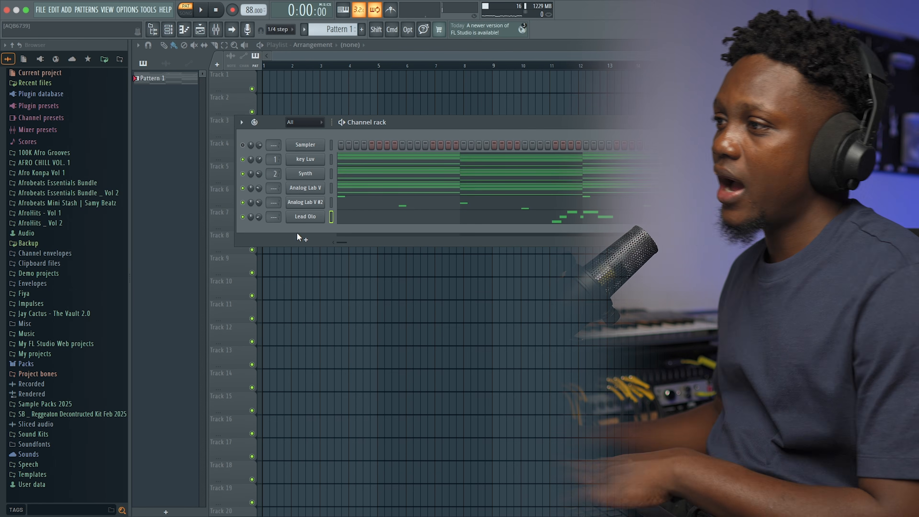
# Add another Analog Lab V channel and choose a preset from its 3AM sound bank.
pyautogui.click(306, 239)
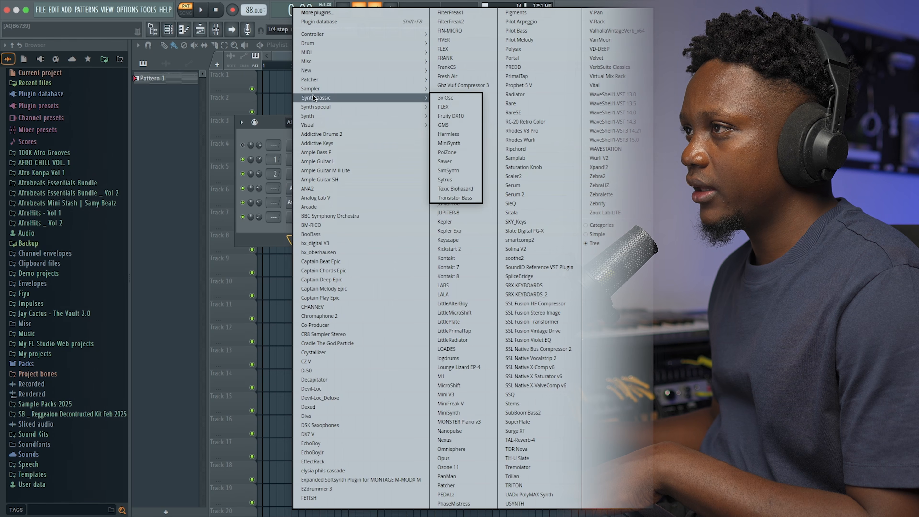
pyautogui.click(322, 198)
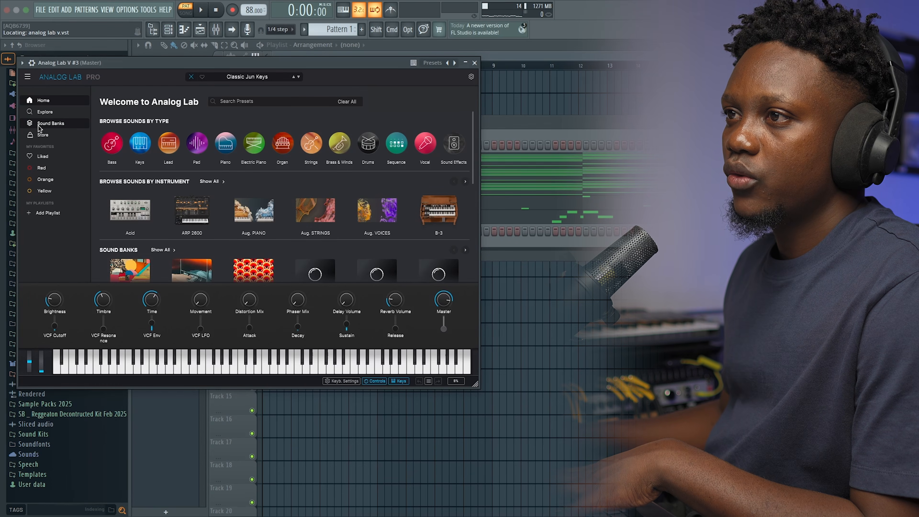
pyautogui.click(49, 123)
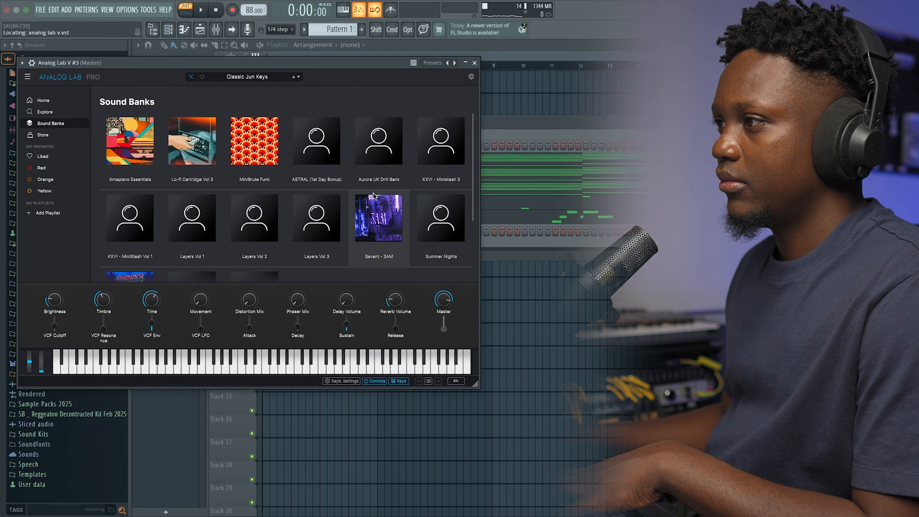
pyautogui.click(376, 215)
pyautogui.click(307, 141)
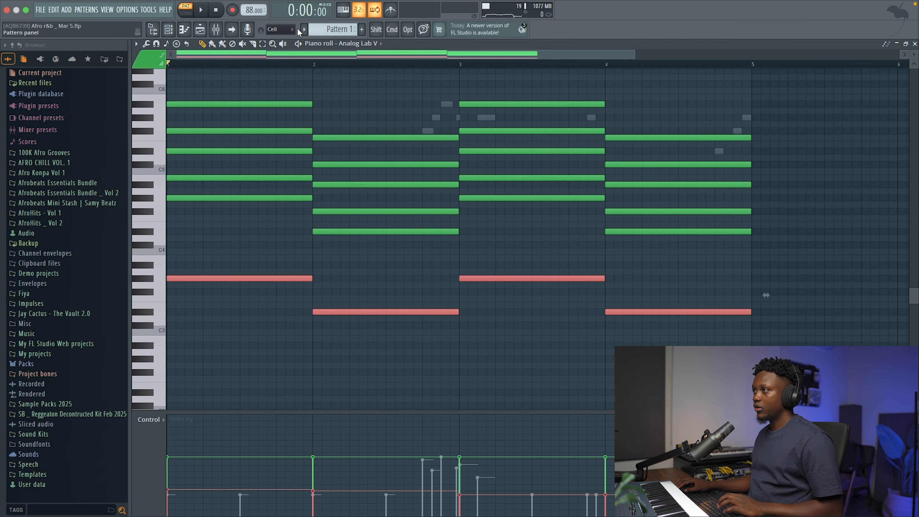
# Paste the G#3 and D#3 root notes into the piano roll of Analog Lab V #3, raise them two octaves and audition them.
pyautogui.click(341, 44)
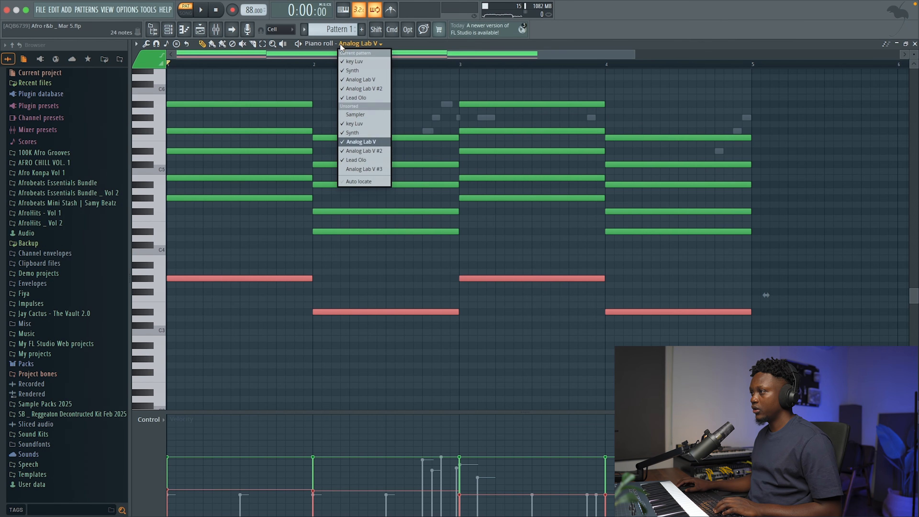
pyautogui.click(364, 168)
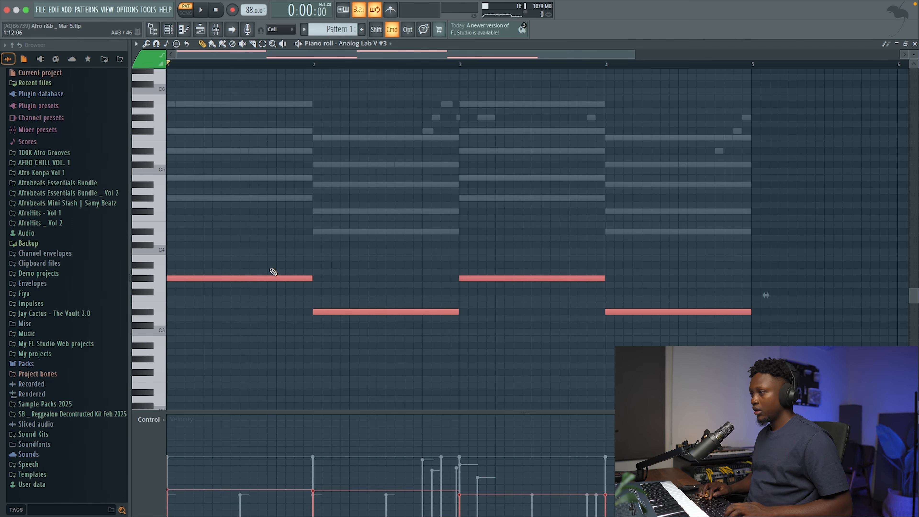
pyautogui.press('super+Up')
pyautogui.press('super+Up')
pyautogui.scroll(5, 278, 270)
pyautogui.press('space')
pyautogui.scroll(-4, 278, 268)
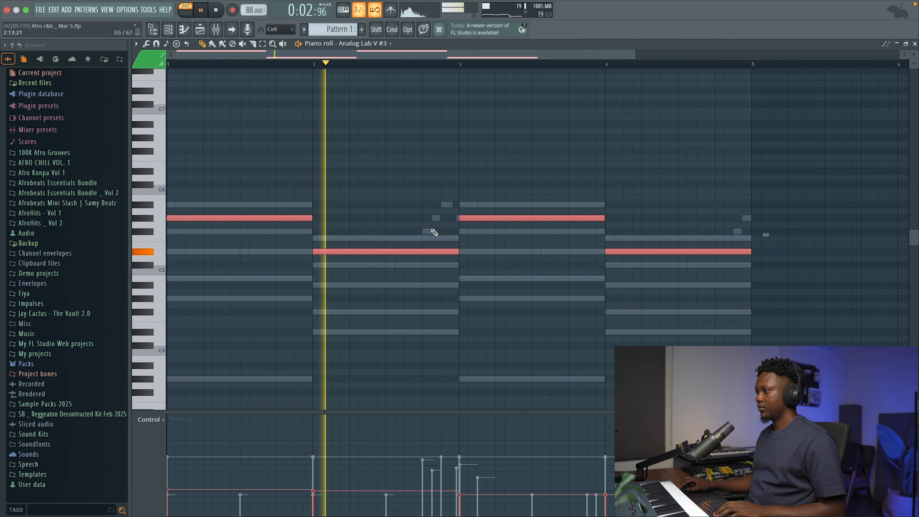
pyautogui.press('space')
pyautogui.press('super+d')
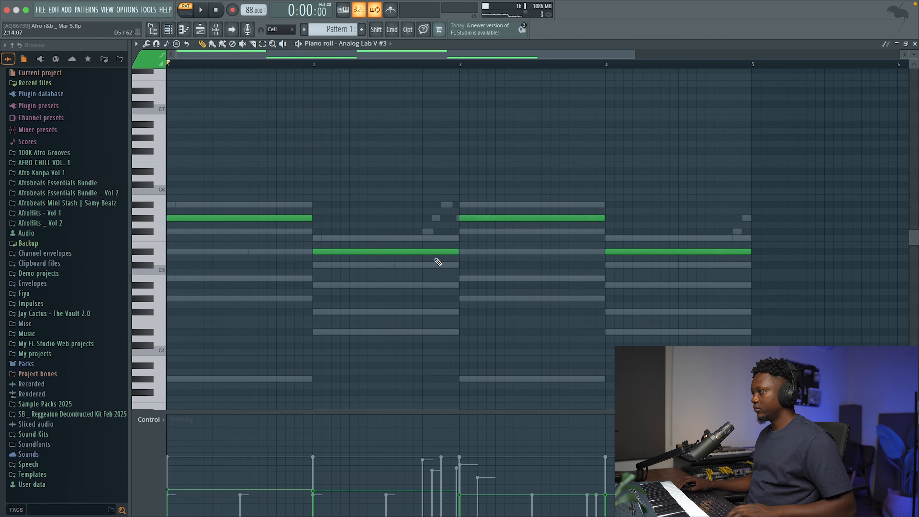
# Copy bar 2's D#5 note up an octave to D#6, start it at step 11 and shorten it to three steps.
pyautogui.keyDown('shift'); pyautogui.click(405, 253); pyautogui.keyUp('shift')
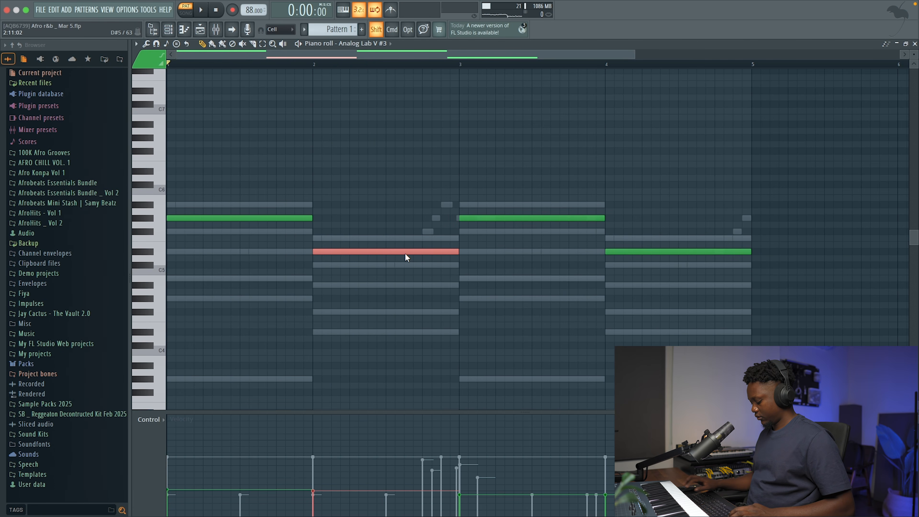
pyautogui.press('super+Up')
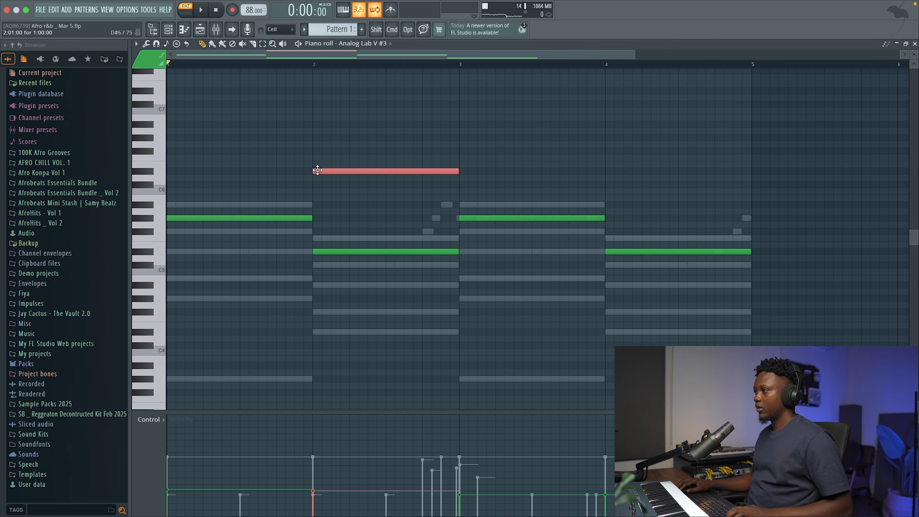
pyautogui.moveTo(364, 170); pyautogui.dragTo(442, 169)
pyautogui.press('space')
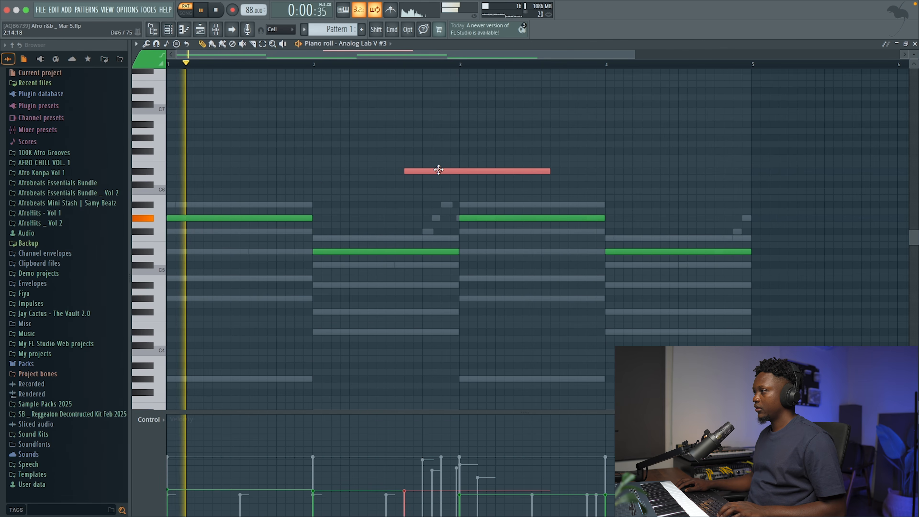
pyautogui.moveTo(550, 171); pyautogui.dragTo(435, 181)
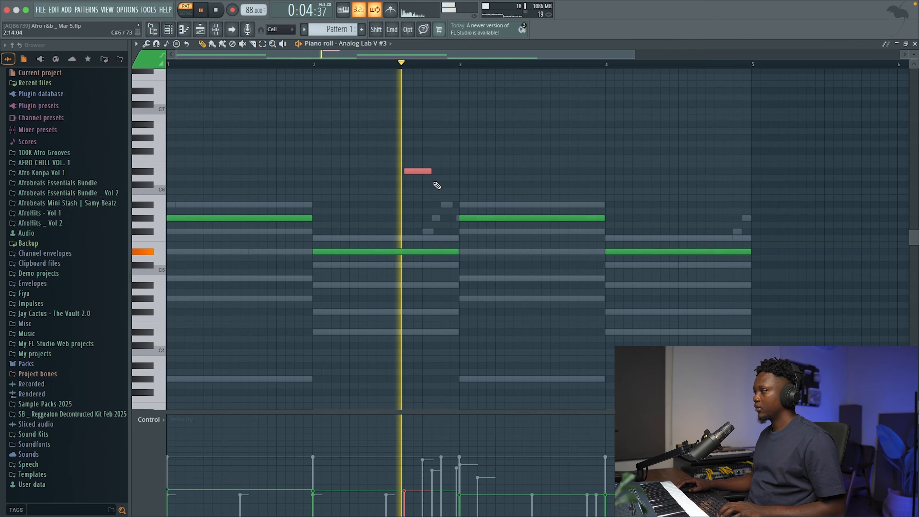
# Add three-step notes G#4 at the end of bar 3 and D#6 from step 11 of bar 4, and play the pattern.
pyautogui.click(592, 299)
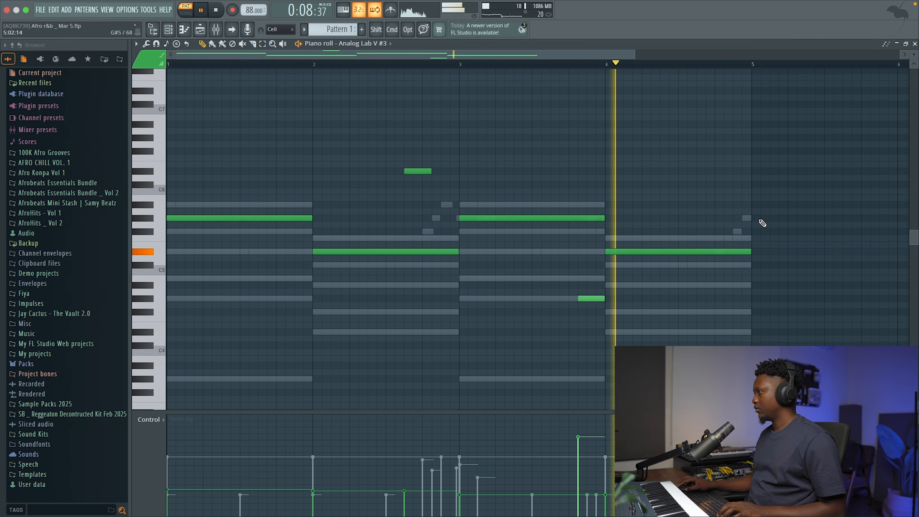
pyautogui.press('space')
pyautogui.click(698, 170)
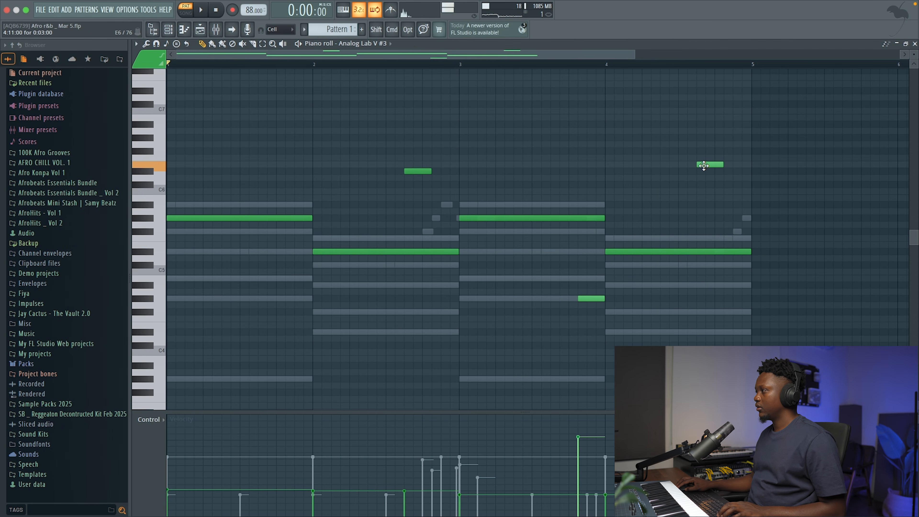
pyautogui.press('space')
# Lengthen bar 4's D#6 note to six steps so it runs from step 11 to the bar's end.
pyautogui.moveTo(704, 173); pyautogui.dragTo(751, 171)
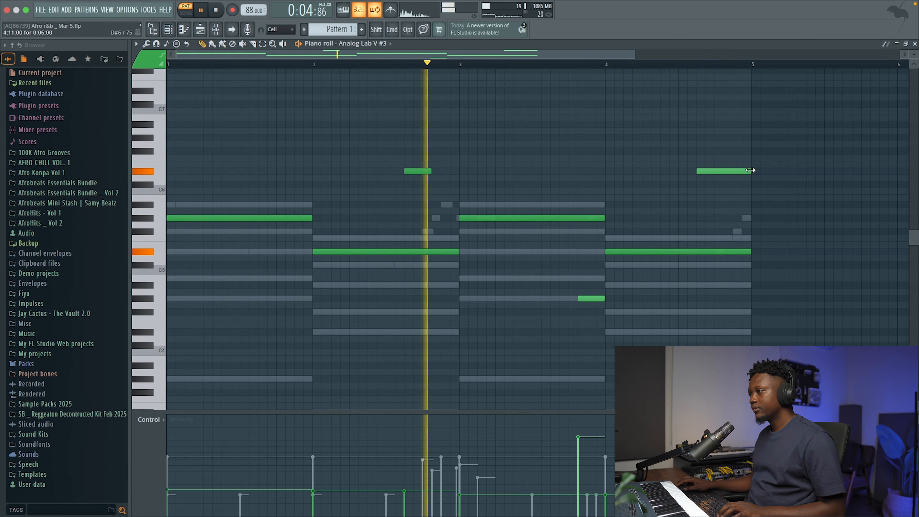
pyautogui.moveTo(714, 172); pyautogui.dragTo(746, 174)
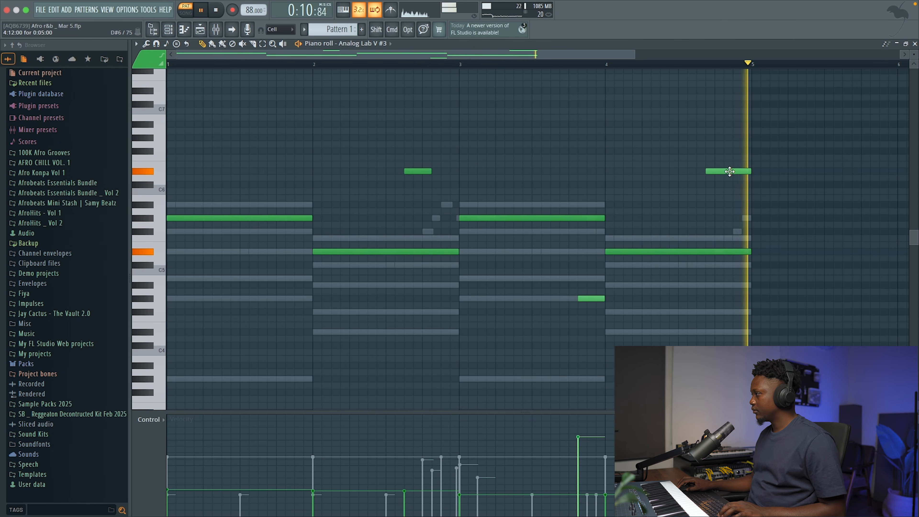
pyautogui.moveTo(728, 173); pyautogui.dragTo(721, 173)
pyautogui.press('space')
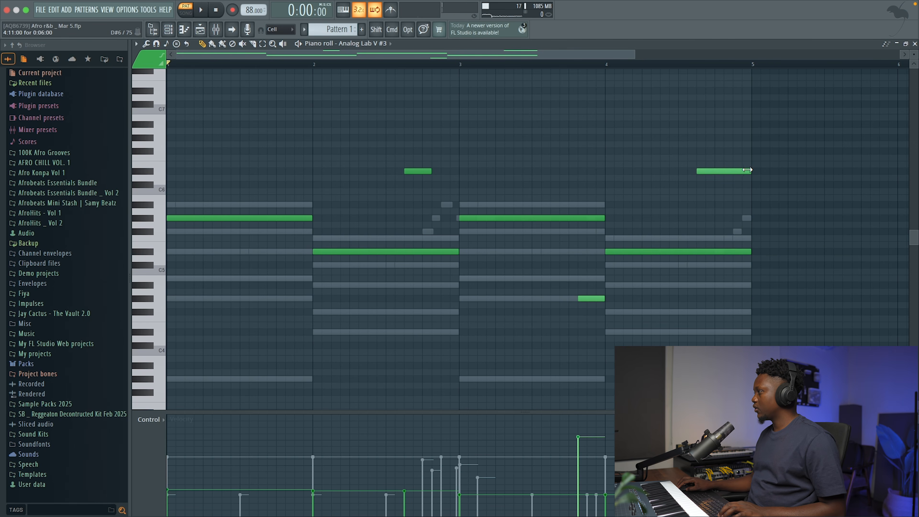
# Move the Synth Bass channel to the top of the channel rack and turn all channels back on.
pyautogui.click(915, 44)
pyautogui.click(332, 216)
pyautogui.hotkey('alt', 'Up')
pyautogui.hotkey('alt', 'Up')
pyautogui.hotkey('alt', 'Up')
pyautogui.hotkey('alt', 'Up')
pyautogui.hotkey('alt', 'Up')
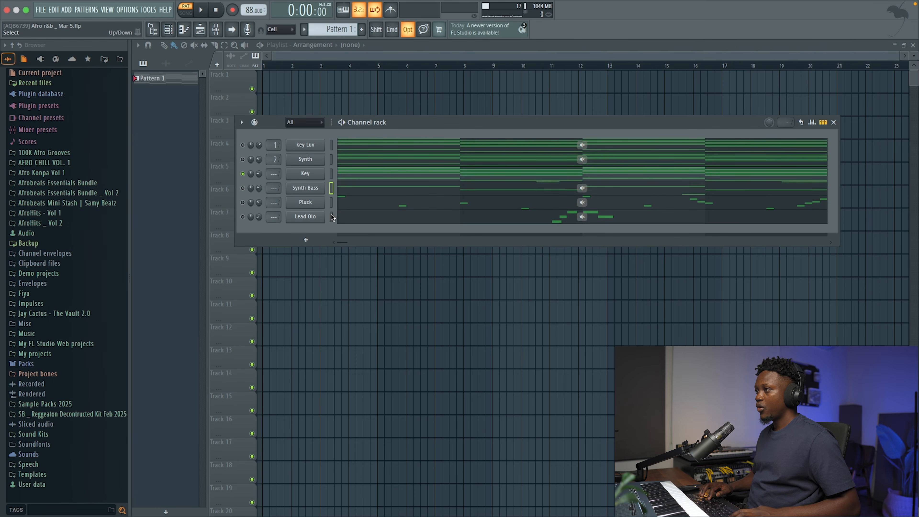
pyautogui.rightClick(243, 160)
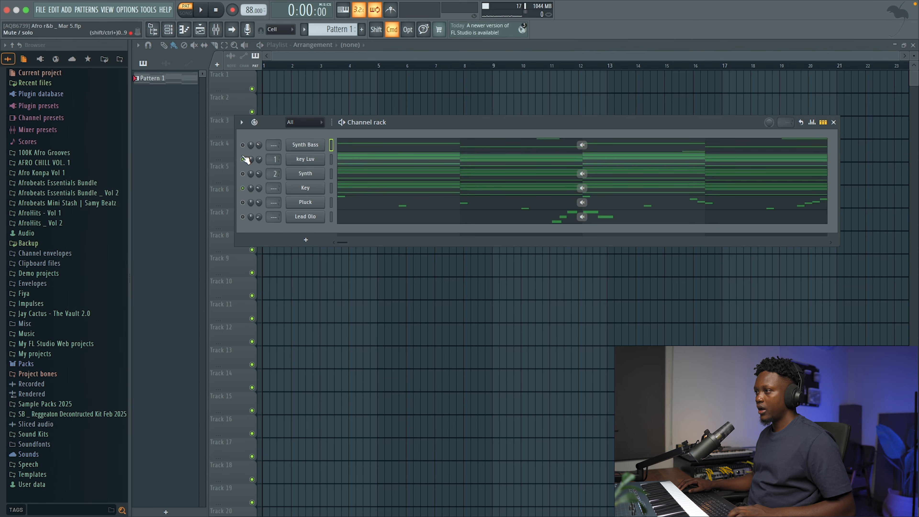
pyautogui.rightClick(243, 159)
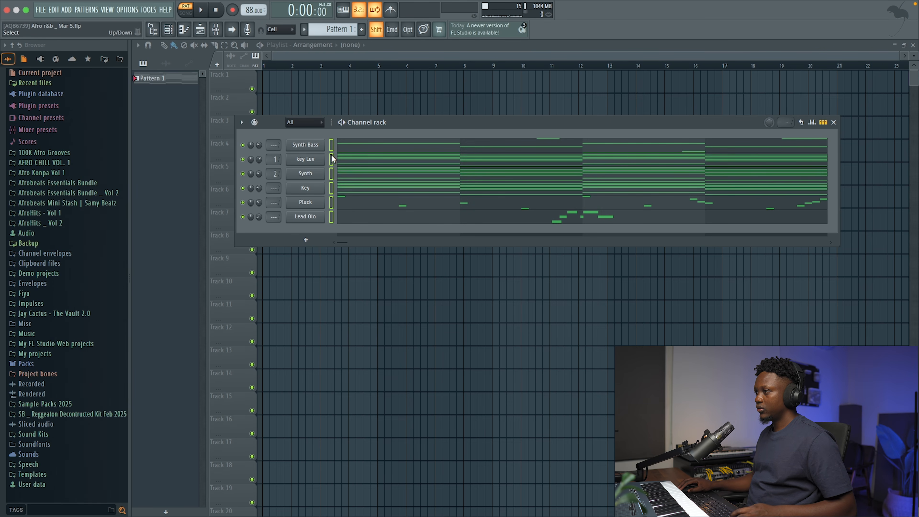
# Route the Synth Bass, Key, Pluck and Lead Olo channels to consecutive mixer tracks starting from Insert 3.
pyautogui.press('space')
pyautogui.press('F9')
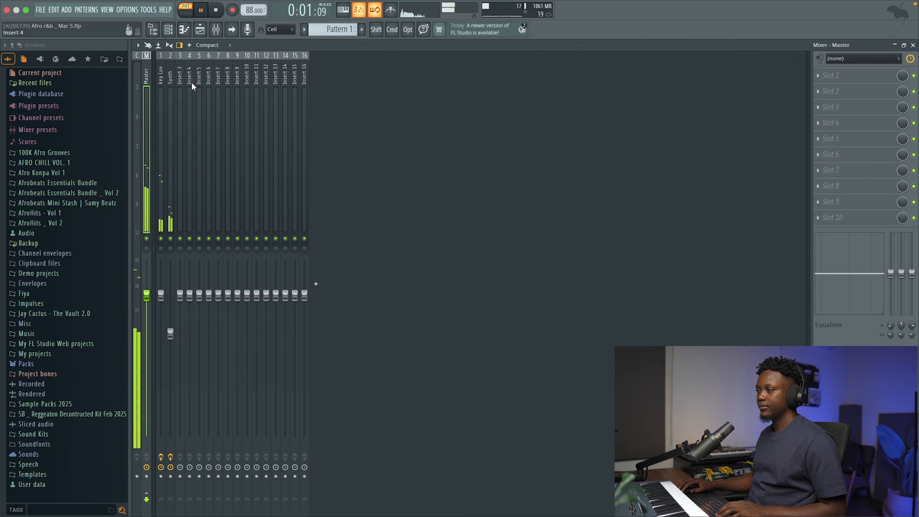
pyautogui.rightClick(180, 77)
pyautogui.moveTo(220, 177)
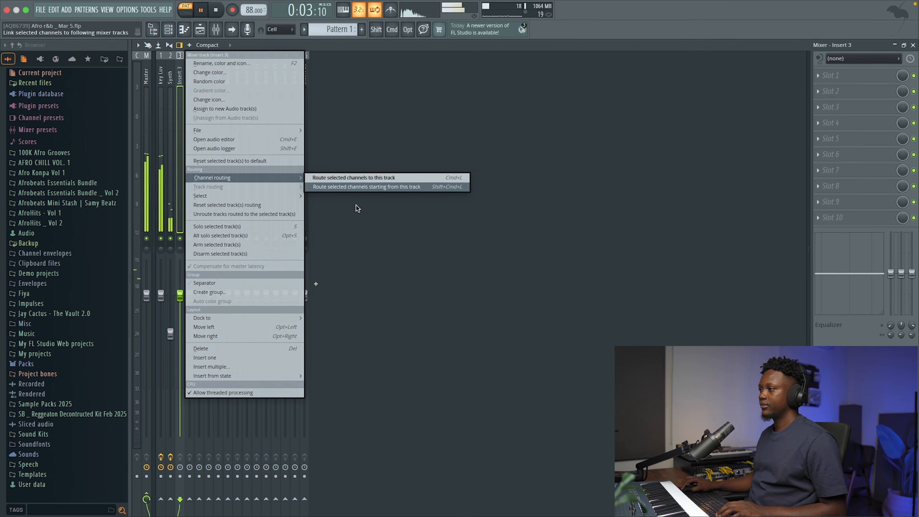
pyautogui.click(362, 187)
pyautogui.press('space')
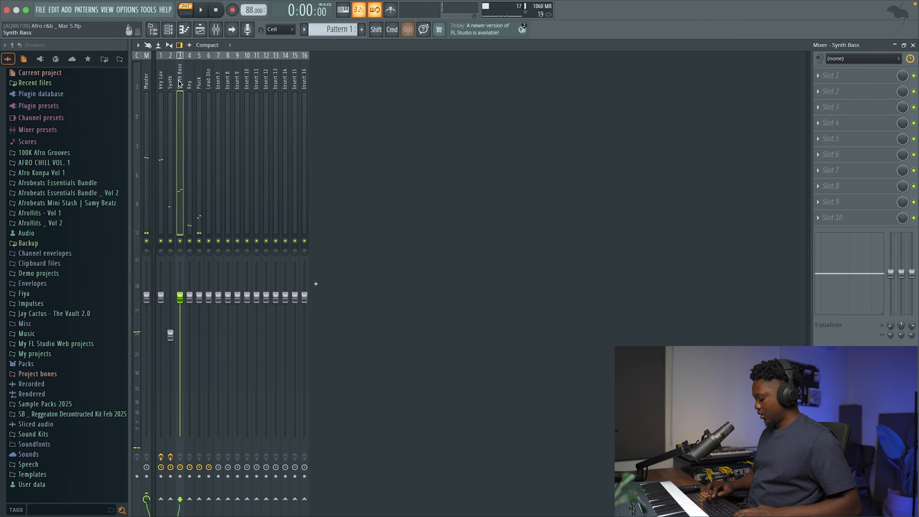
# Move the Synth Bass mixer track to position 1 and select mixer tracks 1 to 6.
pyautogui.hotkey('alt', 'Left')
pyautogui.hotkey('alt', 'Left')
pyautogui.moveTo(164, 83); pyautogui.dragTo(208, 88)
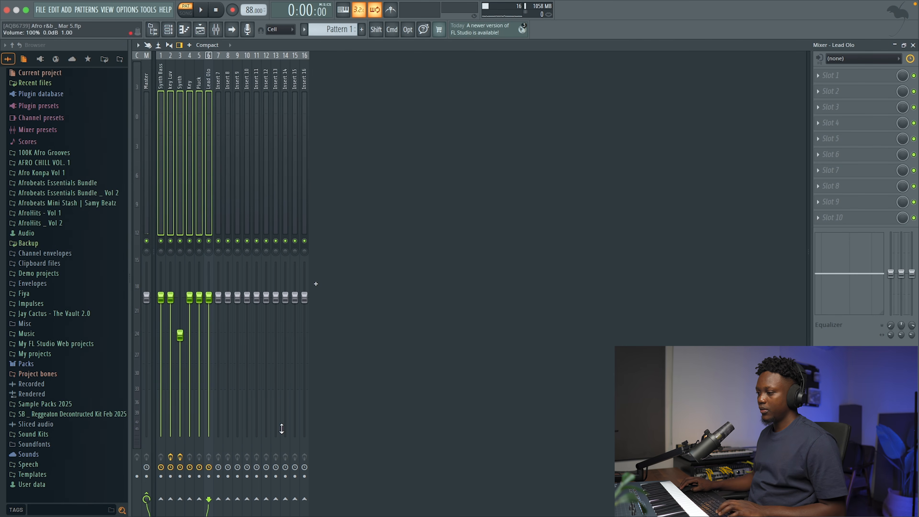
# Route the selected mixer tracks 1 to 6 only to Insert 16 and rename that track All Music.
pyautogui.rightClick(305, 500)
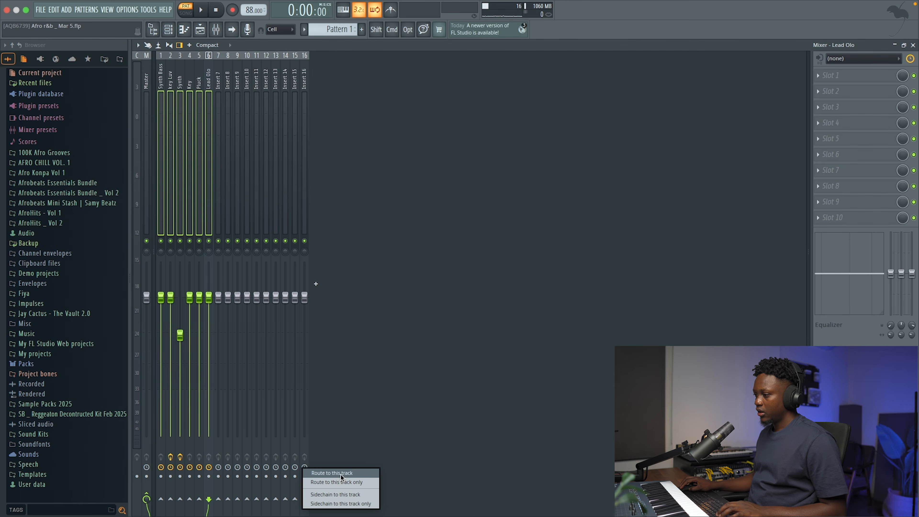
pyautogui.click(342, 482)
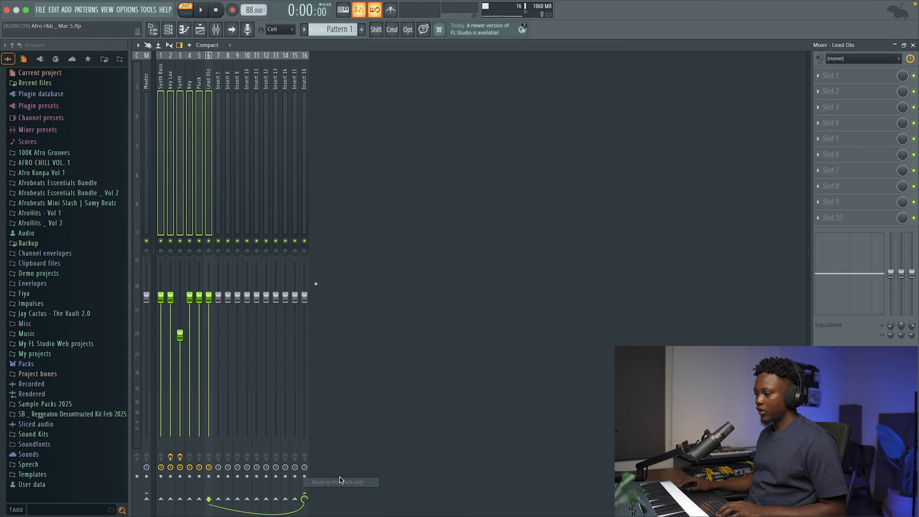
pyautogui.doubleClick(303, 77)
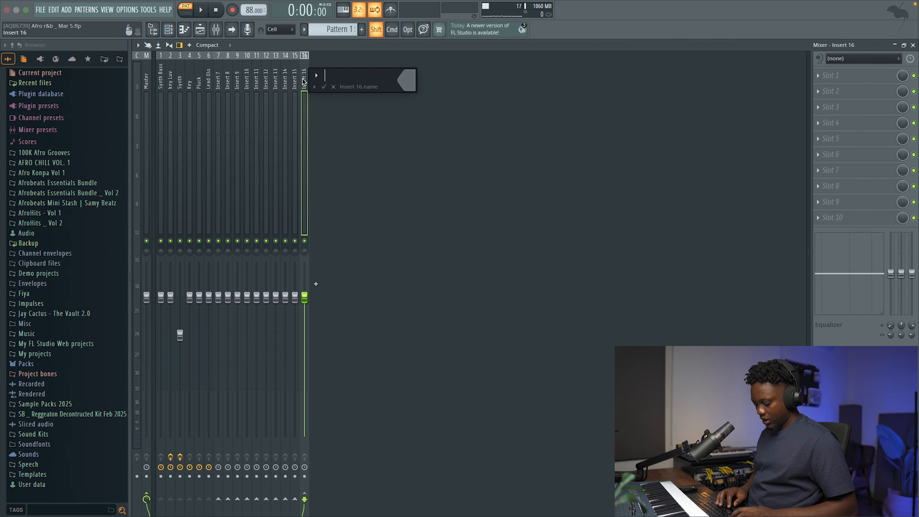
pyautogui.write('All Music')
pyautogui.press('Return')
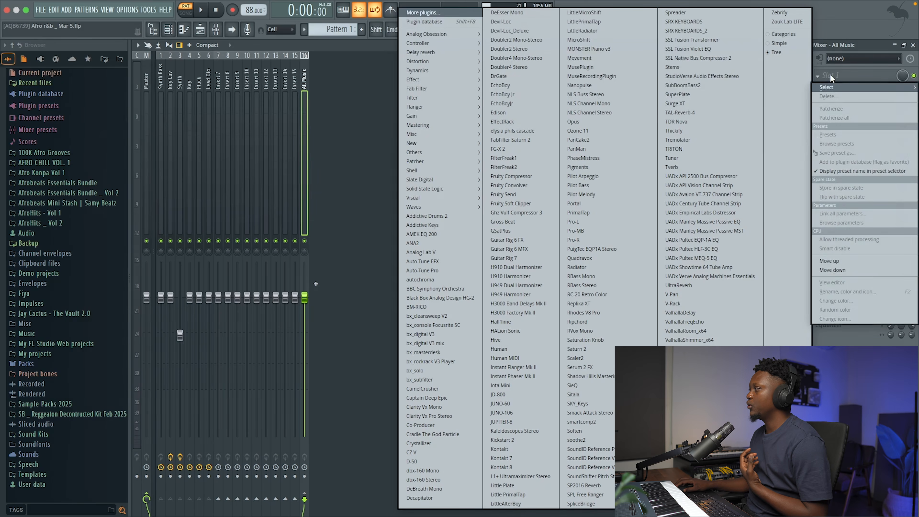
# Load SoundShifter Pitch Stereo in the All Music track's first effect slot and transpose it to -3 semitones while auditioning.
pyautogui.click(831, 77)
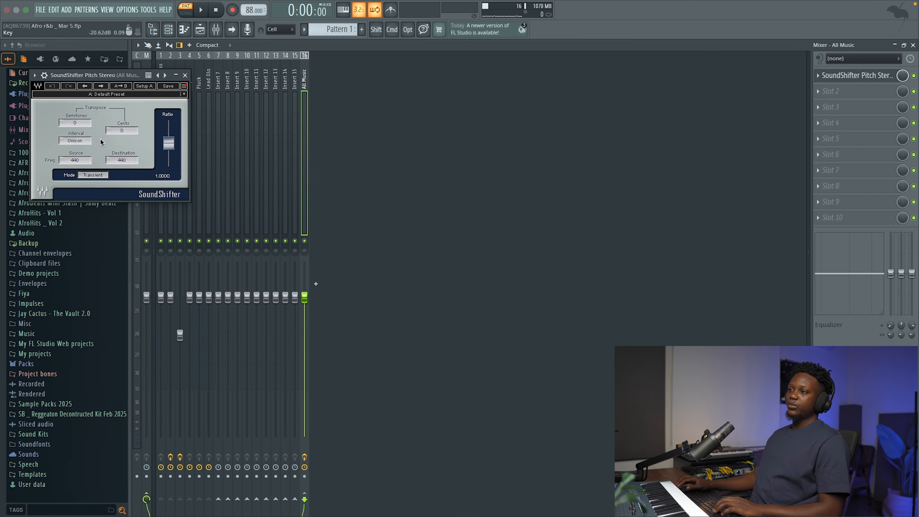
pyautogui.moveTo(82, 125); pyautogui.dragTo(82, 128)
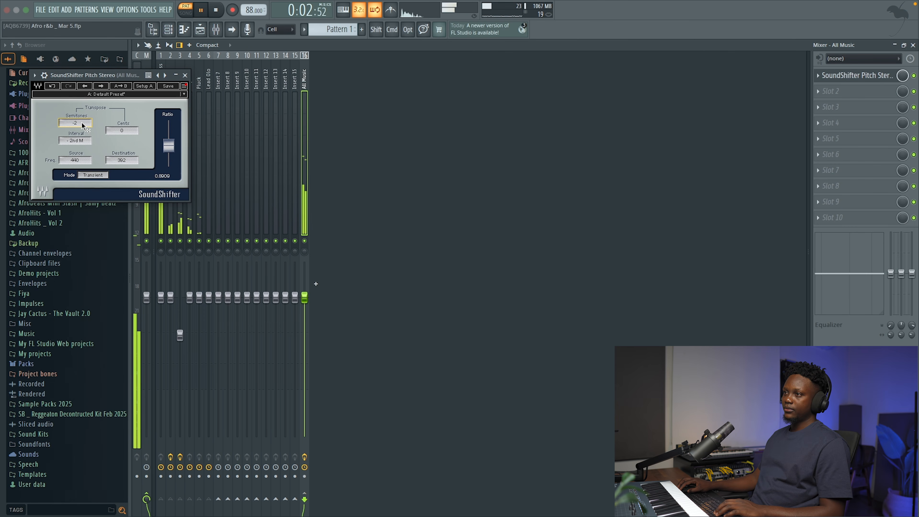
pyautogui.press('space')
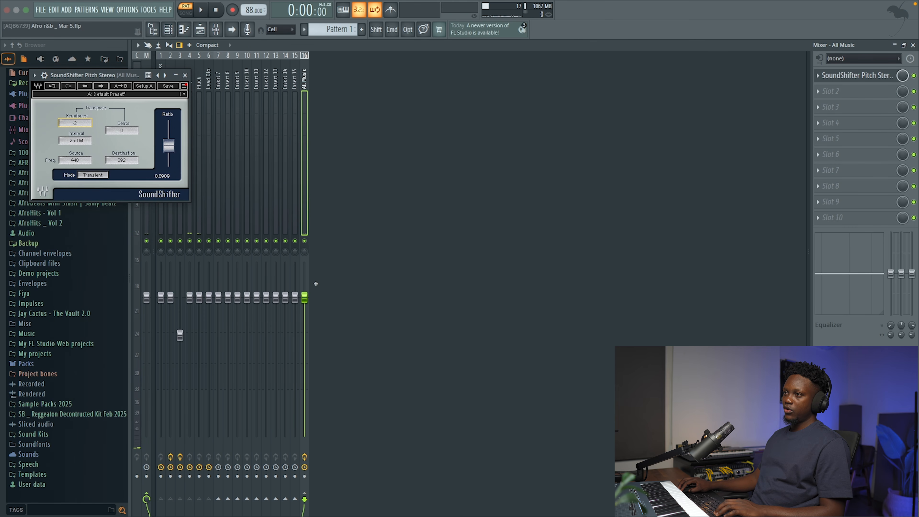
pyautogui.press('space')
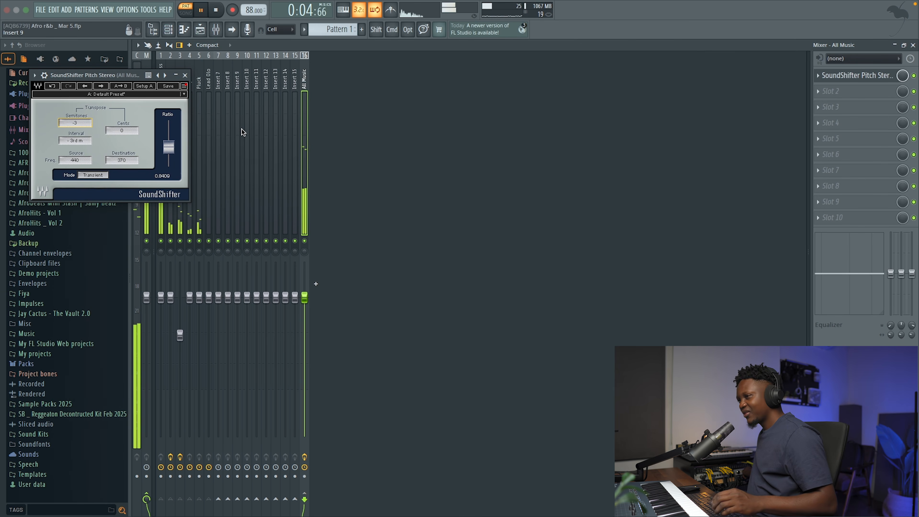
pyautogui.click(186, 75)
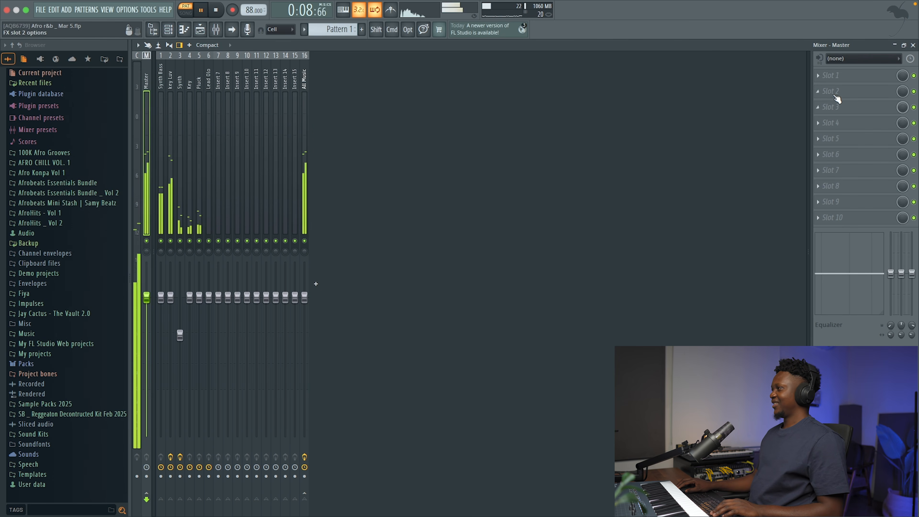
# Load Cradle The God Particle in the Master track's first effect slot and close its plugin window.
pyautogui.click(820, 75)
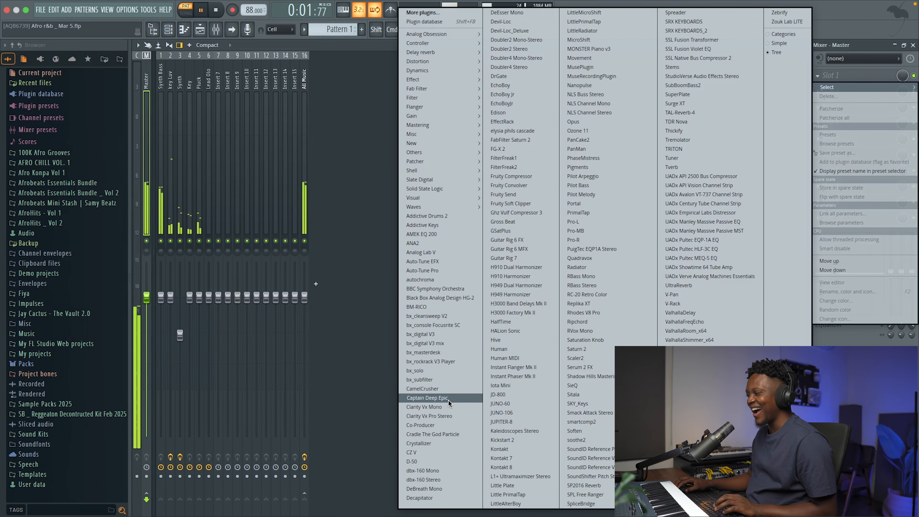
pyautogui.click(442, 436)
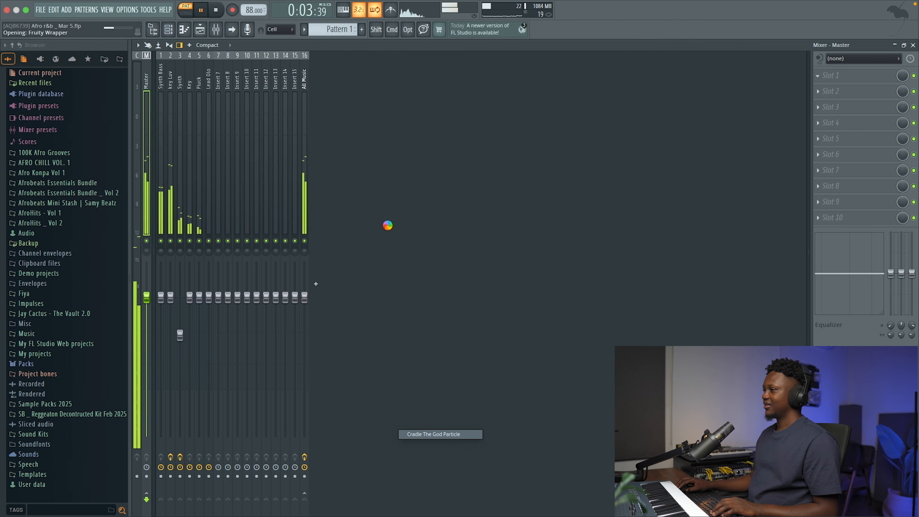
pyautogui.click(669, 171)
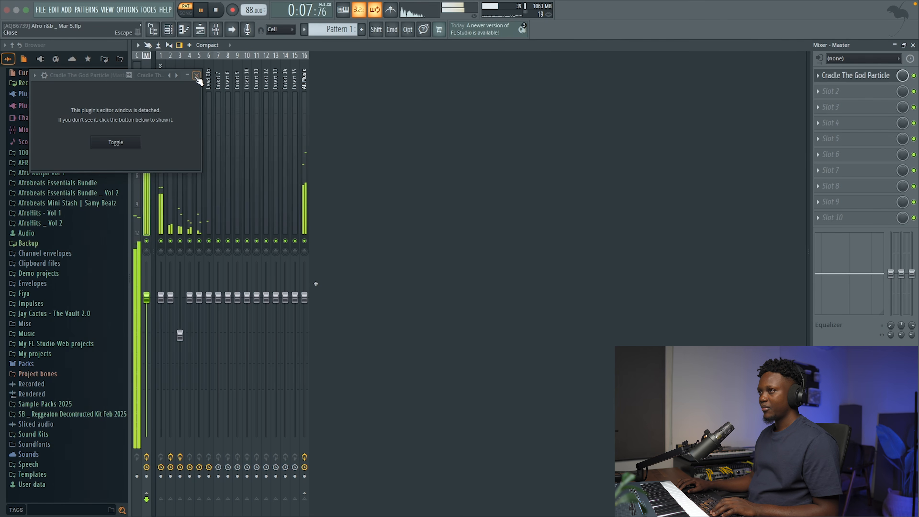
pyautogui.click(196, 74)
# Set the Key channel's volume to about 33% in the channel rack while auditioning the pattern.
pyautogui.press('F5')
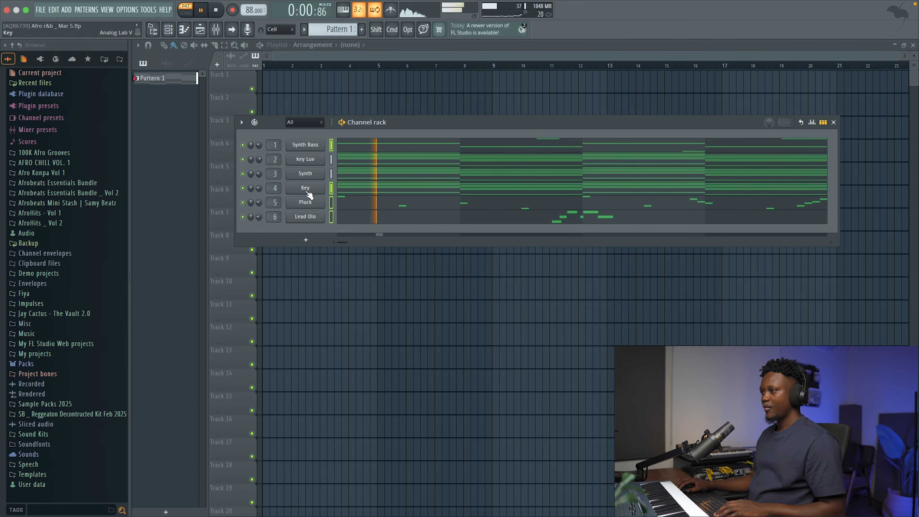
pyautogui.press('space')
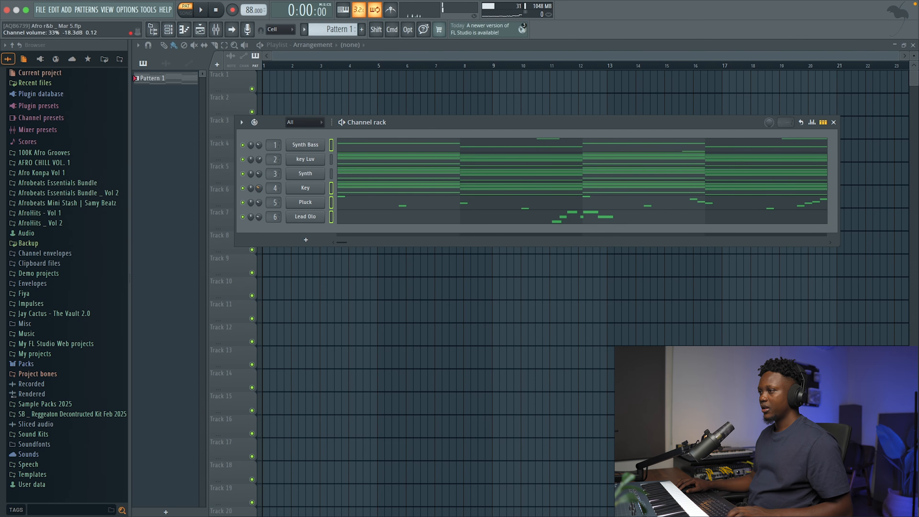
pyautogui.press('space')
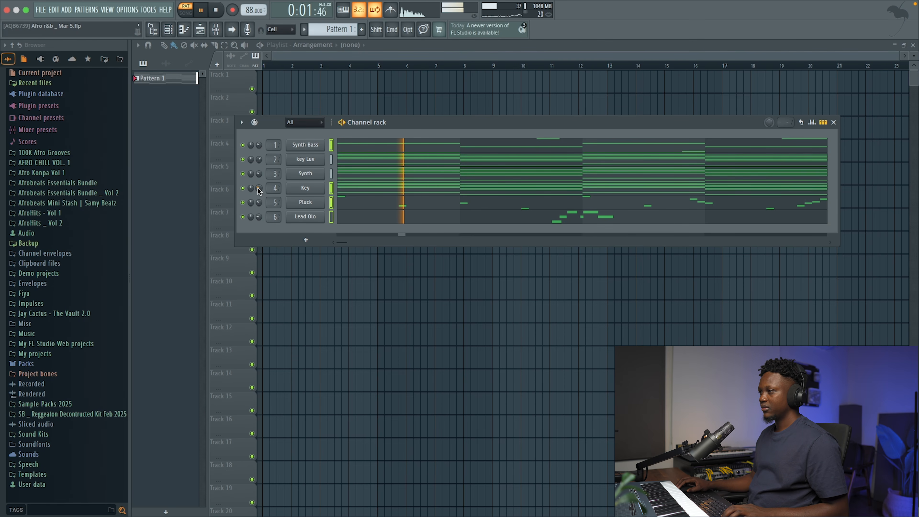
pyautogui.press('space')
# Solo the key Luv channel to audition it, and turn all channels back on to hear the full pattern.
pyautogui.rightClick(243, 160)
pyautogui.press('space')
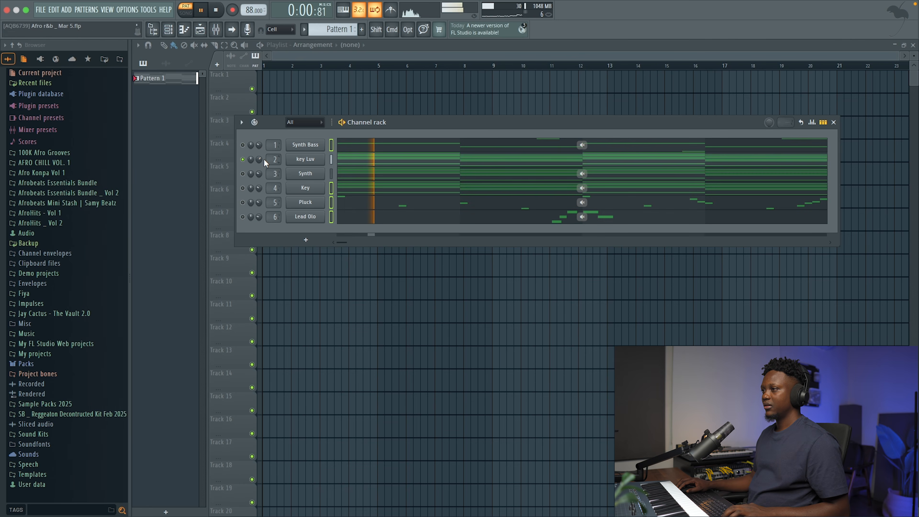
pyautogui.click(246, 161)
pyautogui.click(245, 160)
pyautogui.rightClick(245, 161)
pyautogui.press('space')
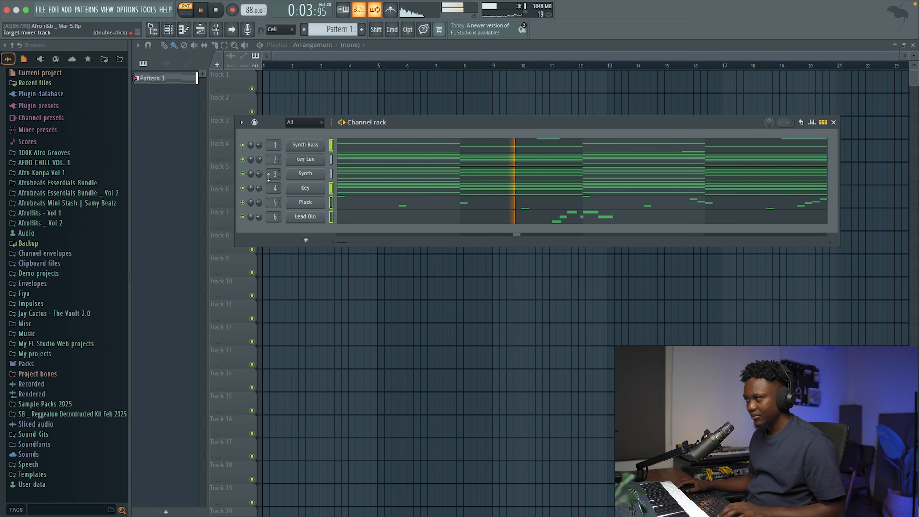
pyautogui.press('space')
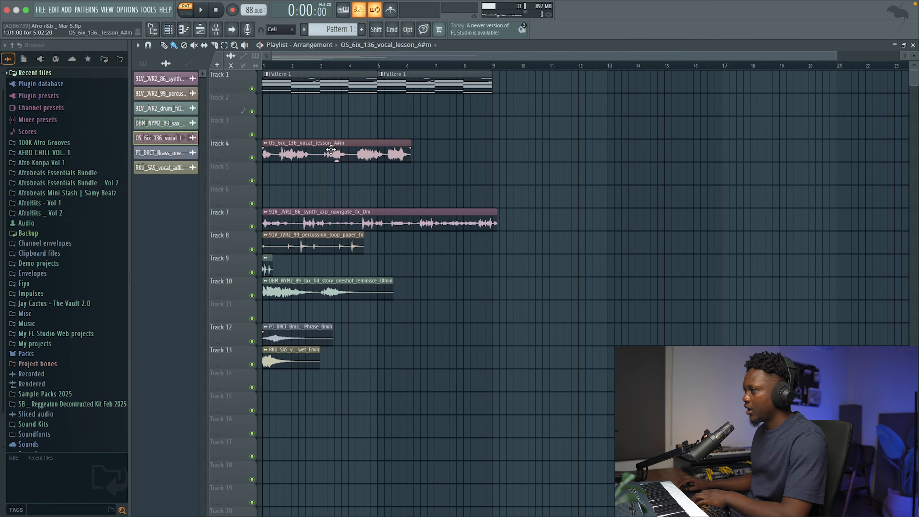
# Preview the OS_6ix_136_vocal_lesson_A#m sample on Track 4 and lower its channel volume to about 29%.
pyautogui.doubleClick(311, 145)
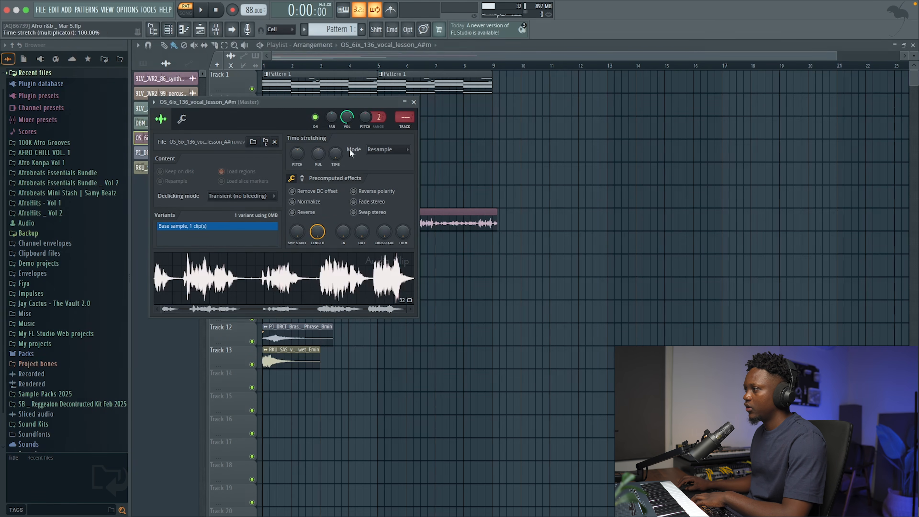
pyautogui.click(309, 278)
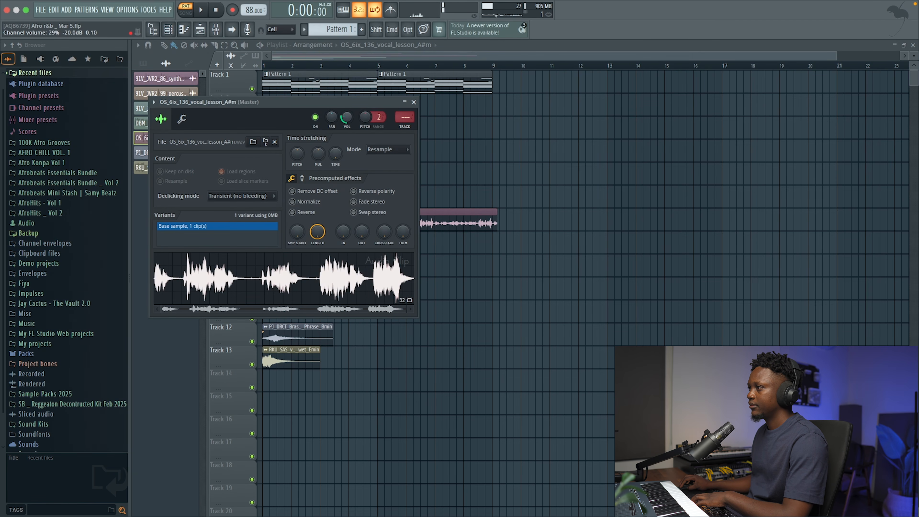
pyautogui.click(414, 102)
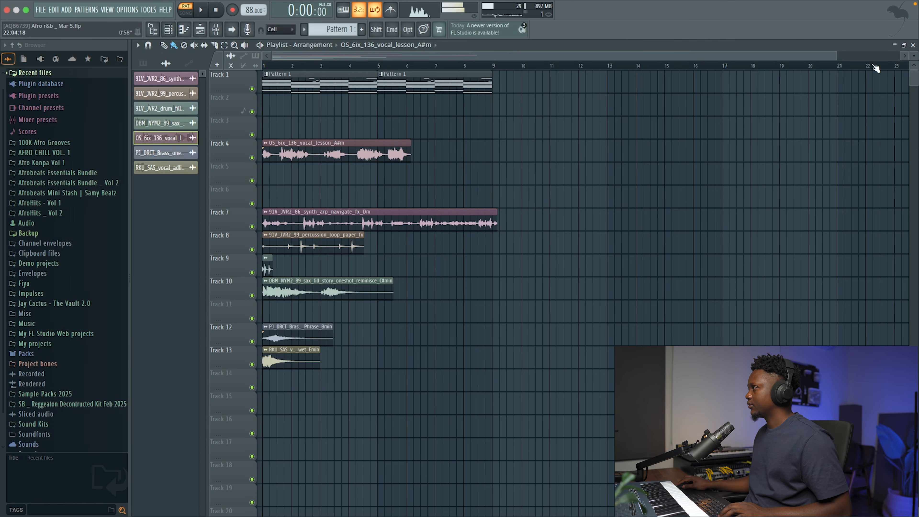
# Set the Track 4 vocal sample's time stretching mode to Stretch and its stretch time to 4 bars.
pyautogui.moveTo(839, 55); pyautogui.dragTo(574, 107)
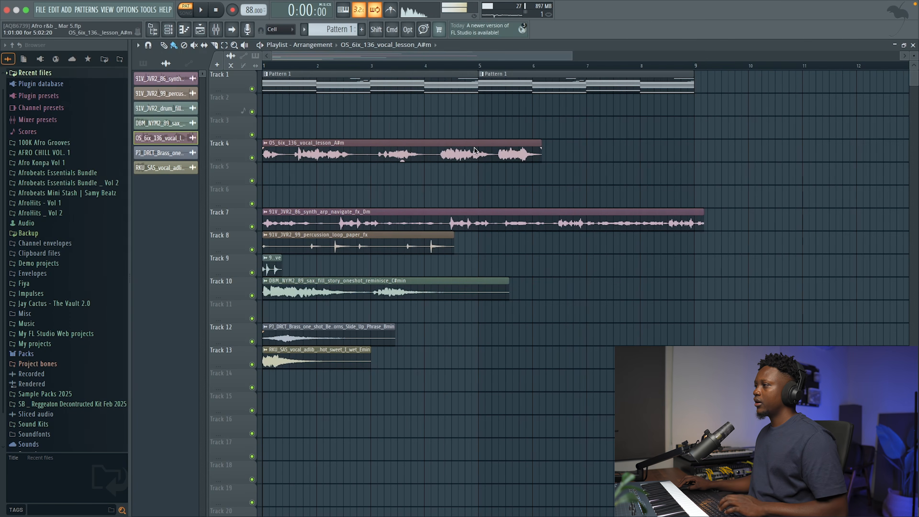
pyautogui.doubleClick(443, 152)
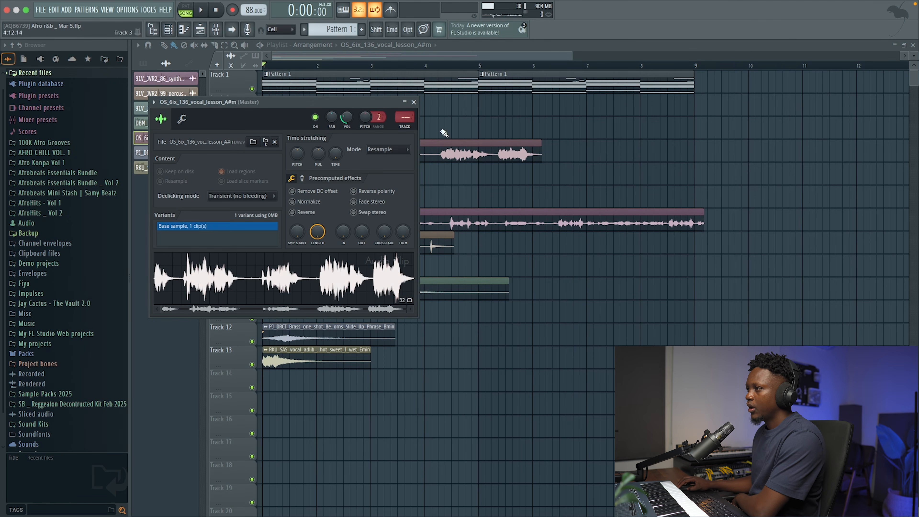
pyautogui.click(370, 150)
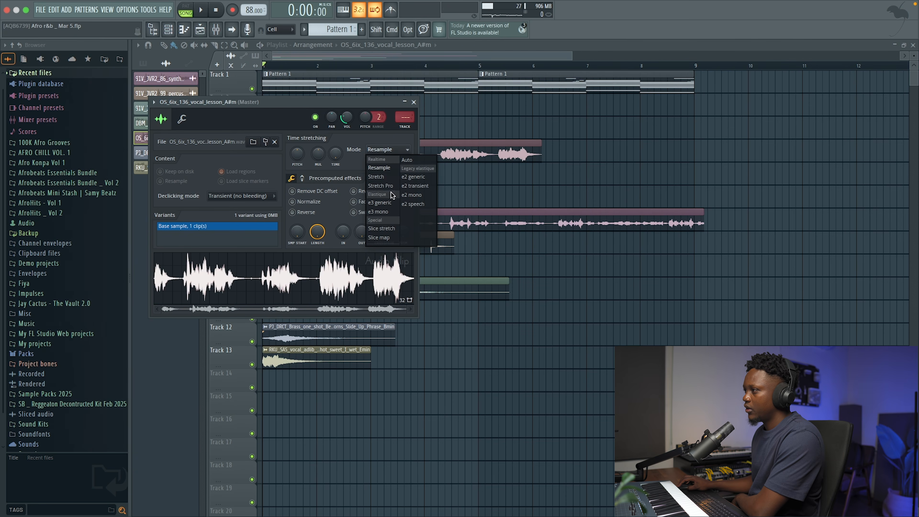
pyautogui.click(385, 177)
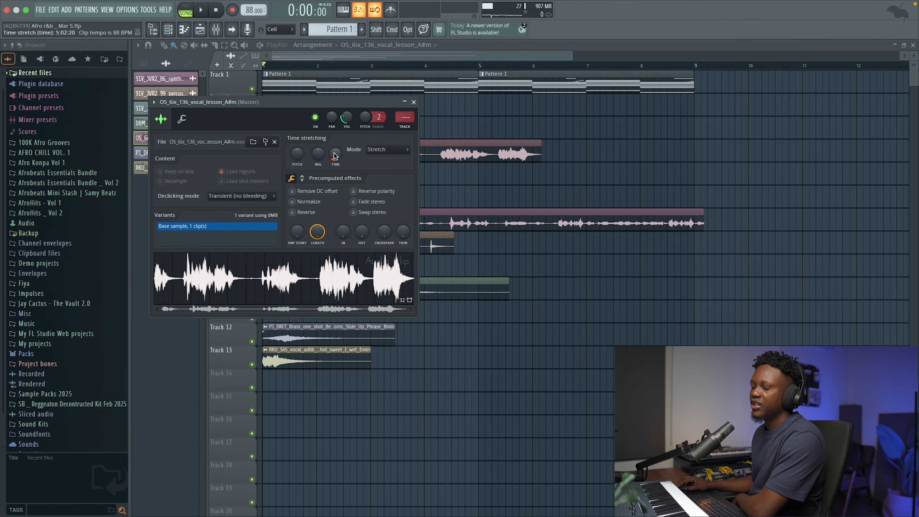
pyautogui.rightClick(336, 158)
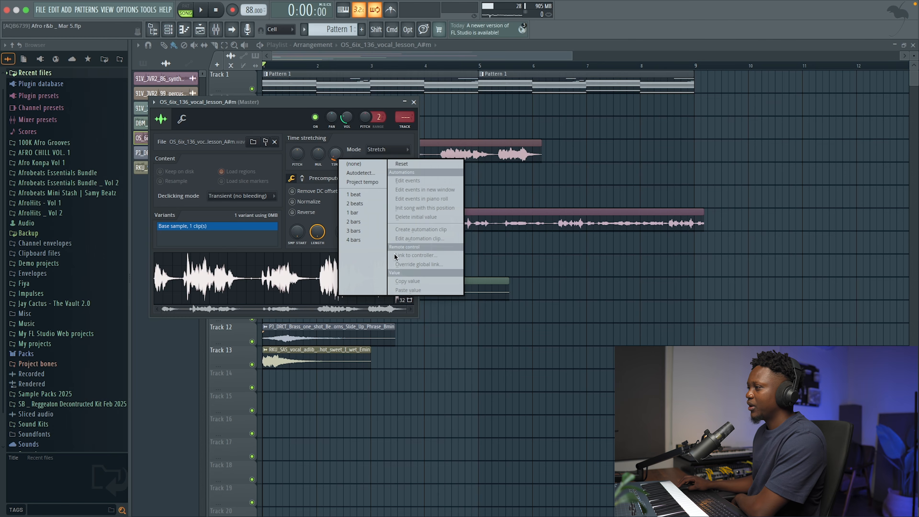
pyautogui.click(362, 241)
pyautogui.click(413, 103)
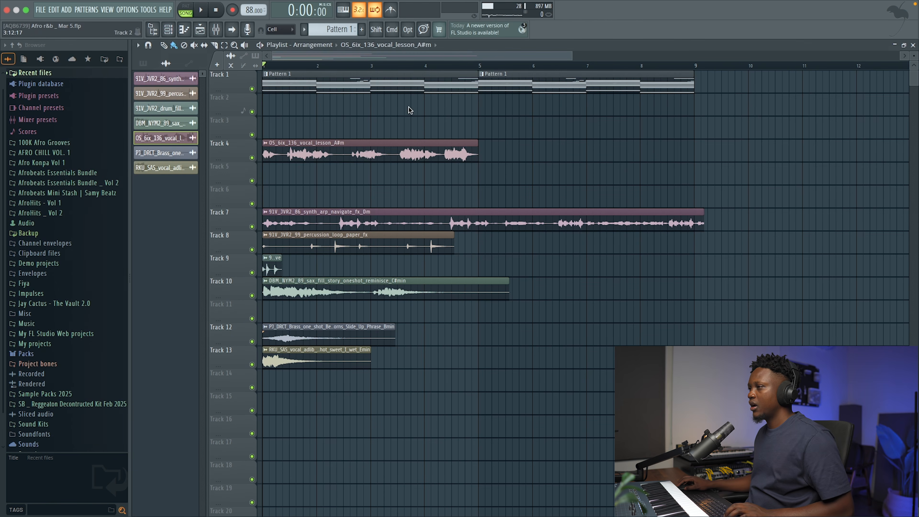
# Leave only playlist Tracks 1 and 4 audible and lower the vocal sample's channel volume to about 27% during playback.
pyautogui.moveTo(573, 56); pyautogui.dragTo(434, 79)
pyautogui.keyDown('super'); pyautogui.click(252, 89); pyautogui.keyUp('super')
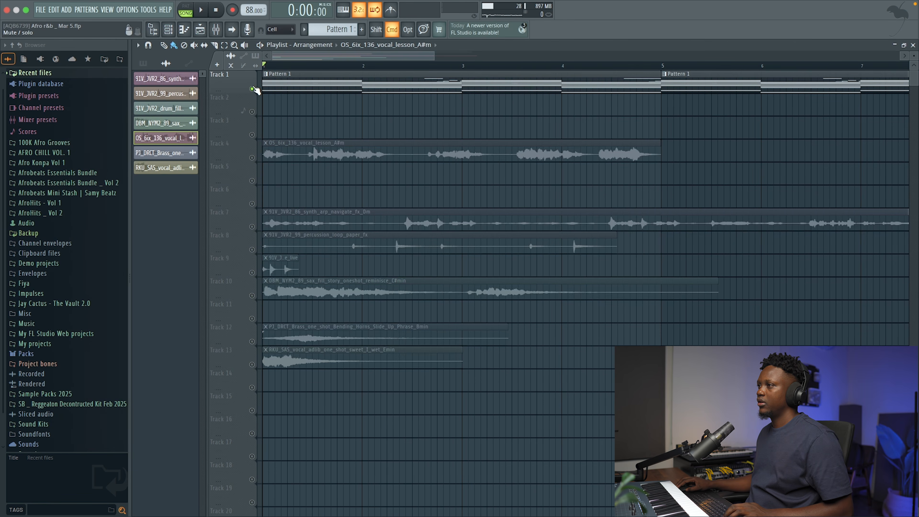
pyautogui.click(252, 157)
pyautogui.doubleClick(291, 144)
pyautogui.press('space')
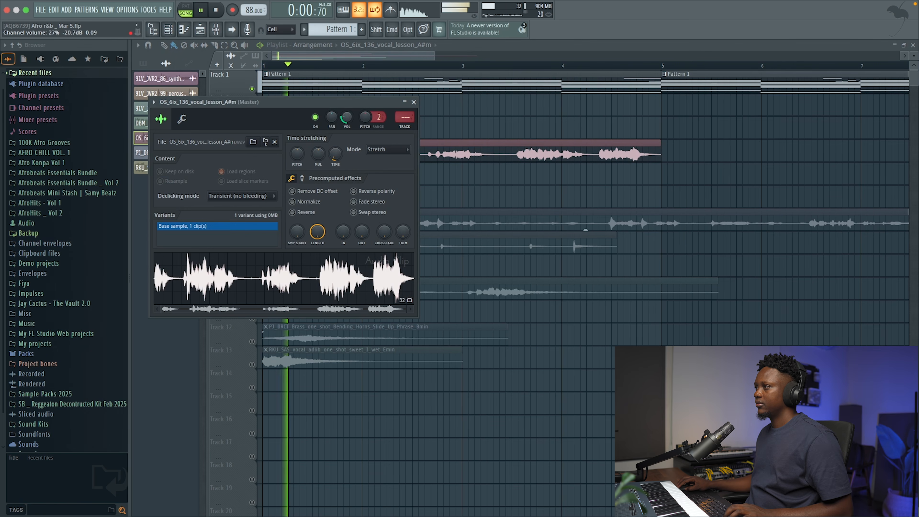
pyautogui.click(414, 102)
pyautogui.press('space')
# Route the vocal sample to mixer track 16, All Music, and lower its channel volume to about 12%.
pyautogui.press('F9')
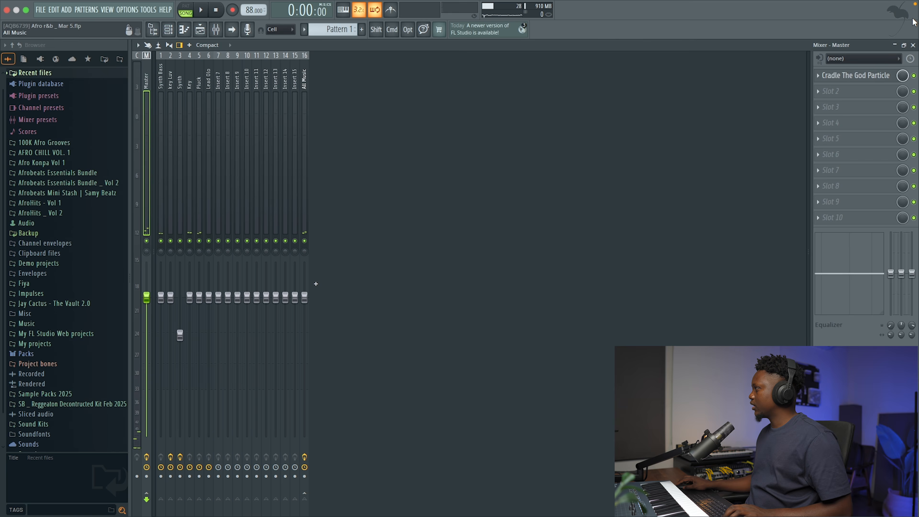
pyautogui.click(913, 43)
pyautogui.doubleClick(429, 155)
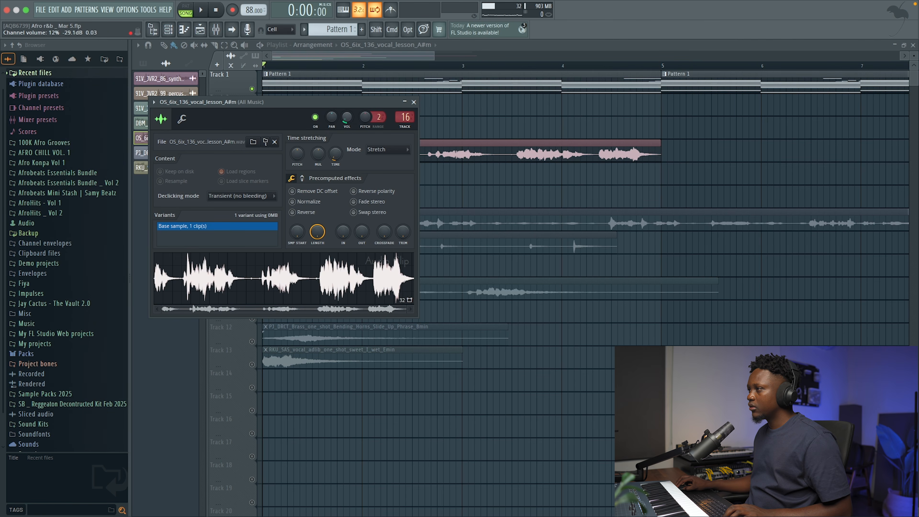
pyautogui.click(414, 102)
# Play the vocal sample against Pattern 1 and tune its pitch shift to about +420 cents.
pyautogui.press('space')
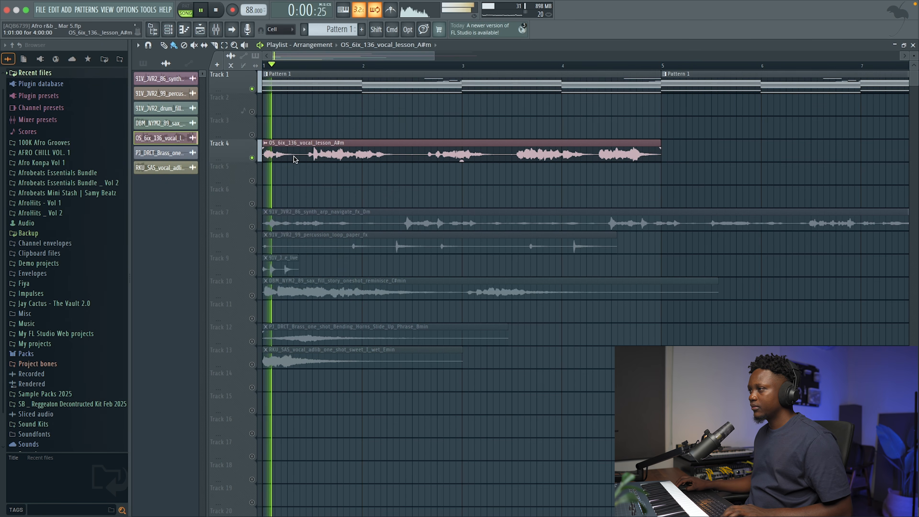
pyautogui.doubleClick(338, 152)
pyautogui.press('space')
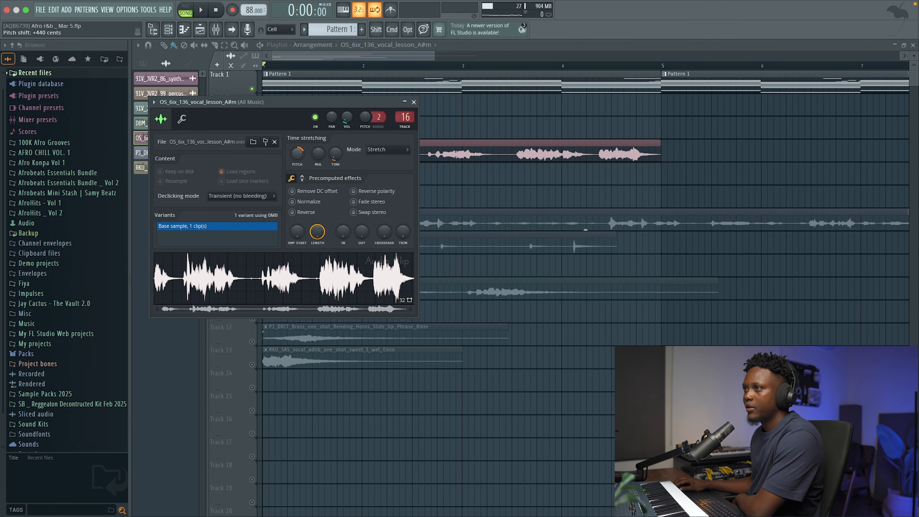
pyautogui.press('space')
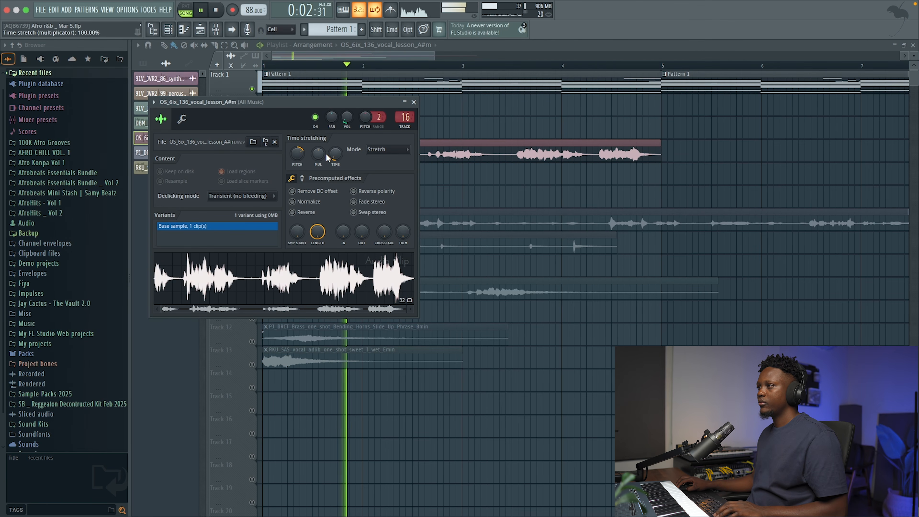
pyautogui.press('space')
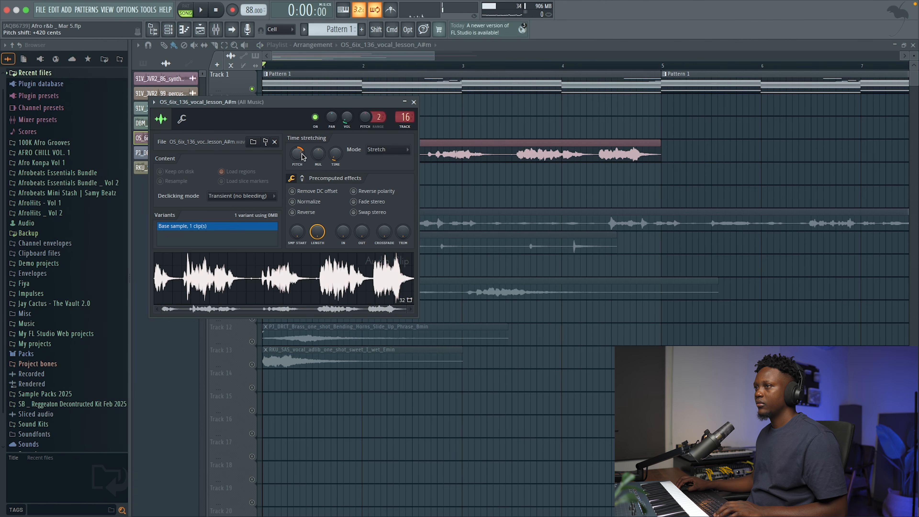
pyautogui.press('space')
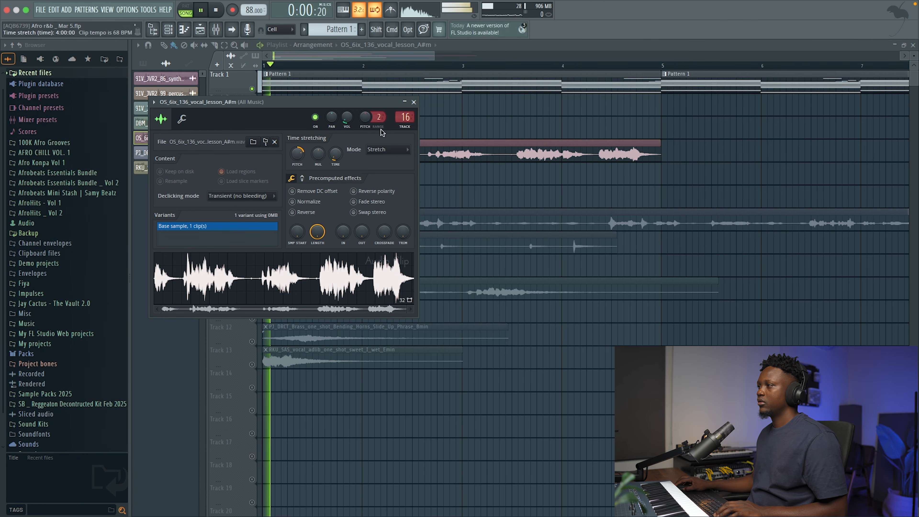
pyautogui.click(414, 101)
# Slice the Track 4 vocal clip after its first phrase and trim the end of the first piece to leave a short gap.
pyautogui.moveTo(435, 58); pyautogui.dragTo(343, 59)
pyautogui.press('space')
pyautogui.press('c')
pyautogui.moveTo(364, 180); pyautogui.dragTo(365, 180)
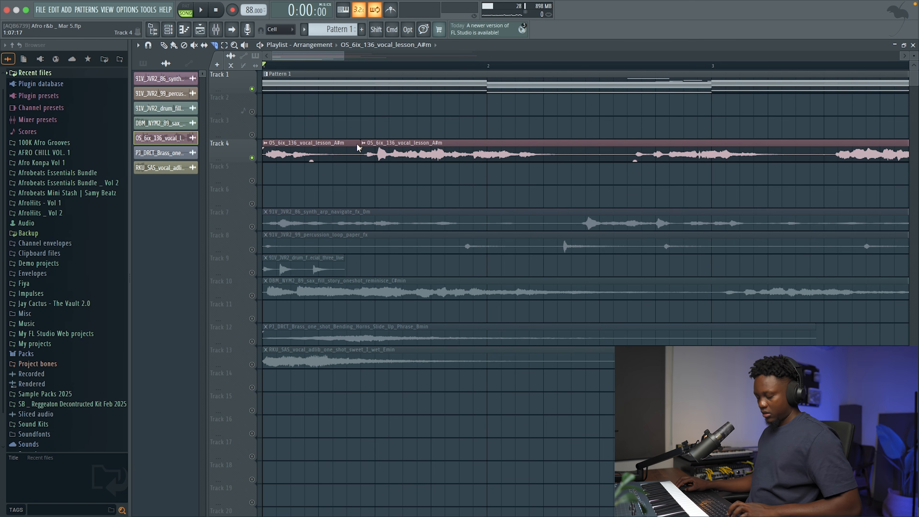
pyautogui.press('alt')
pyautogui.moveTo(360, 142); pyautogui.dragTo(344, 143)
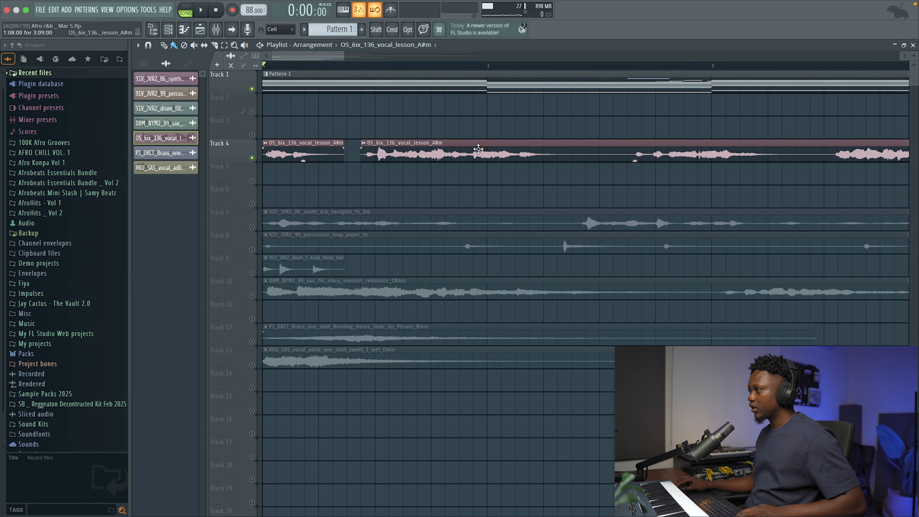
# Nudge the second vocal piece on Track 4 slightly earlier, off the grid, and play back the timing.
pyautogui.press('alt')
pyautogui.moveTo(450, 145); pyautogui.dragTo(445, 147)
pyautogui.press('space')
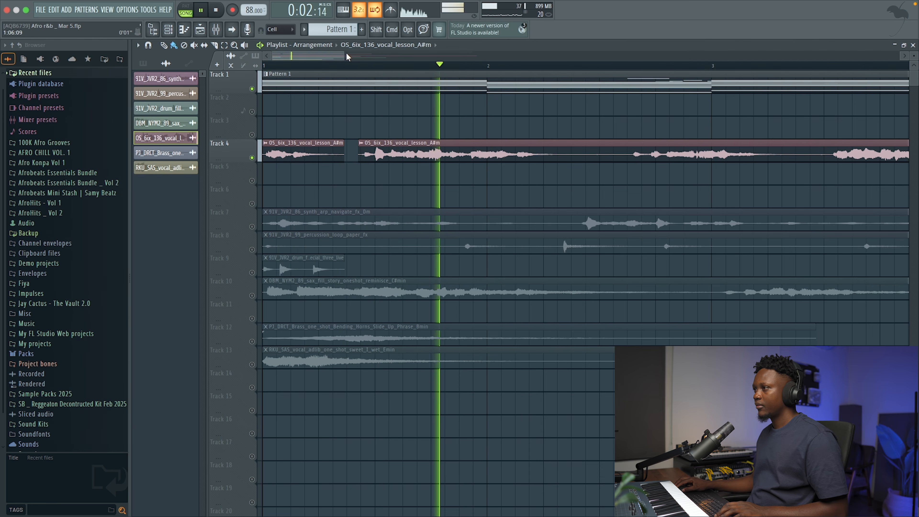
pyautogui.moveTo(344, 55); pyautogui.dragTo(479, 74)
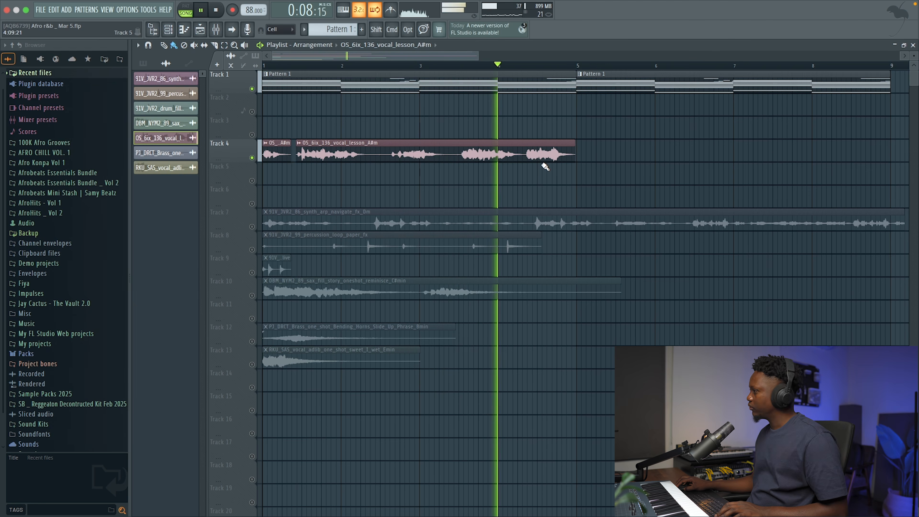
pyautogui.press('space')
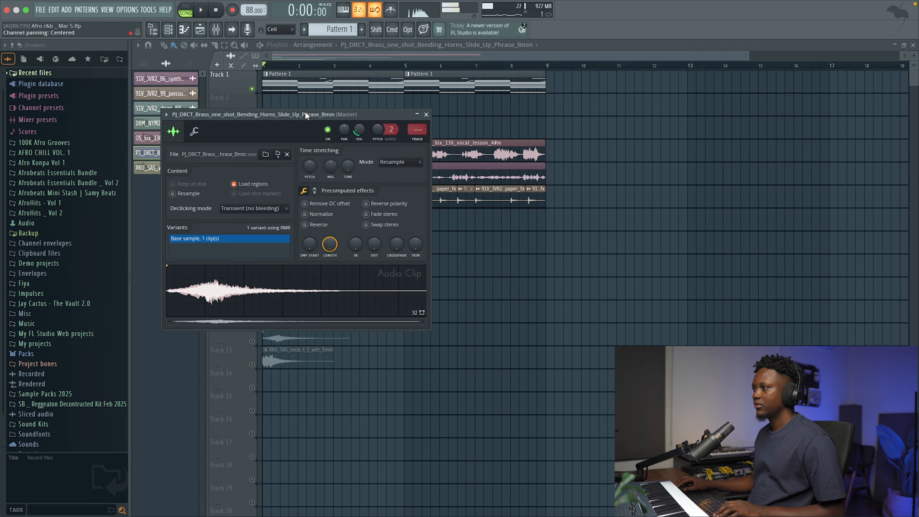
# Place the bending horns brass clip at the start of Track 7 and shift its pitch +300 cents using the Stretch time-stretching mode.
pyautogui.moveTo(306, 112); pyautogui.dragTo(660, 153)
pyautogui.moveTo(291, 328); pyautogui.dragTo(278, 212)
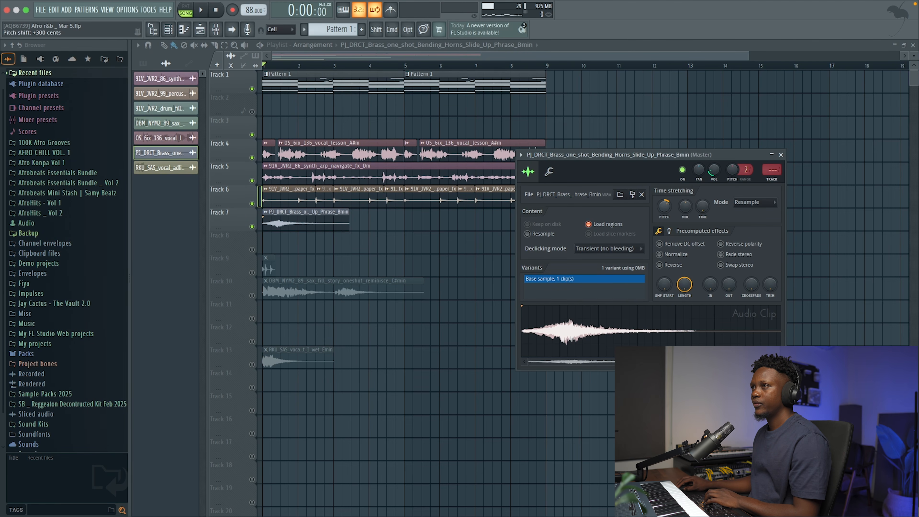
pyautogui.click(754, 202)
pyautogui.click(716, 221)
pyautogui.click(759, 205)
pyautogui.click(749, 202)
pyautogui.click(741, 205)
pyautogui.click(750, 229)
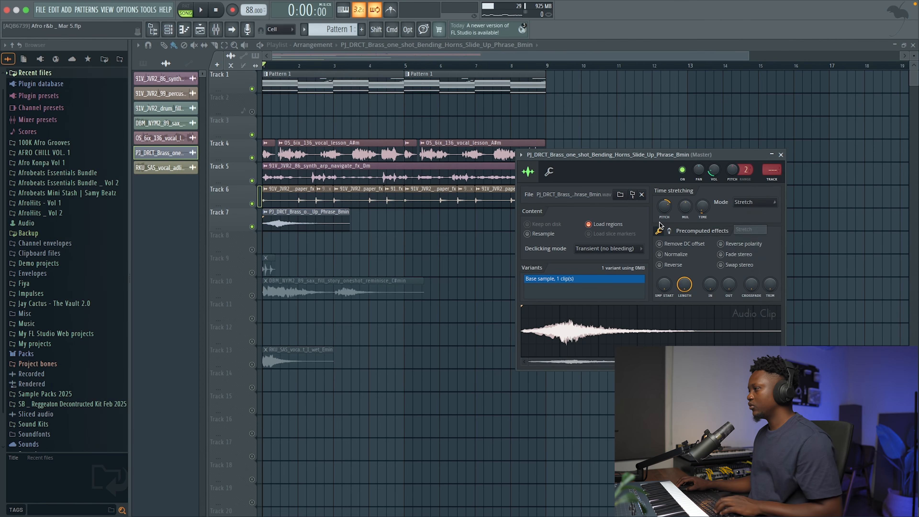
# Route the brass sample to mixer track 16, All Music, and lower its channel volume to about 7%.
pyautogui.moveTo(772, 170); pyautogui.dragTo(772, 160)
pyautogui.press('space')
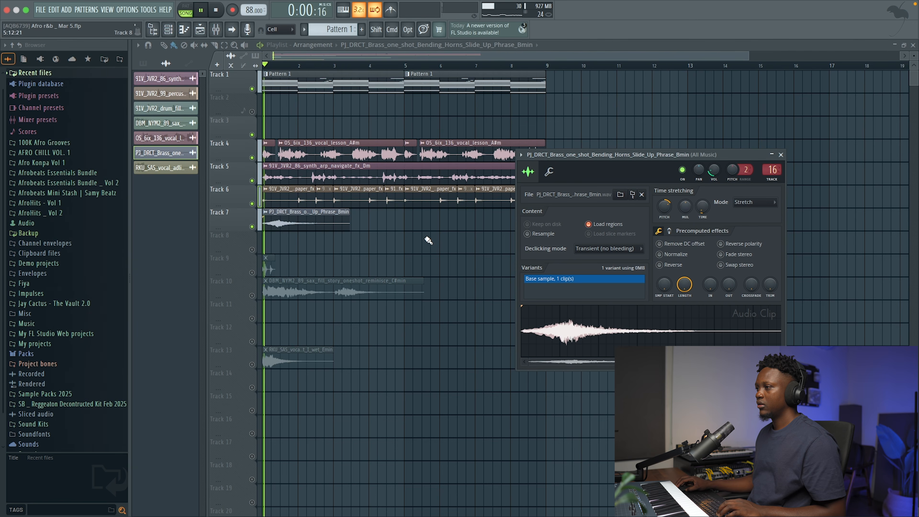
pyautogui.press('space')
pyautogui.moveTo(718, 170)
pyautogui.mouseDown()
pyautogui.moveTo(718, 177)
pyautogui.moveTo(719, 170)
pyautogui.mouseUp()
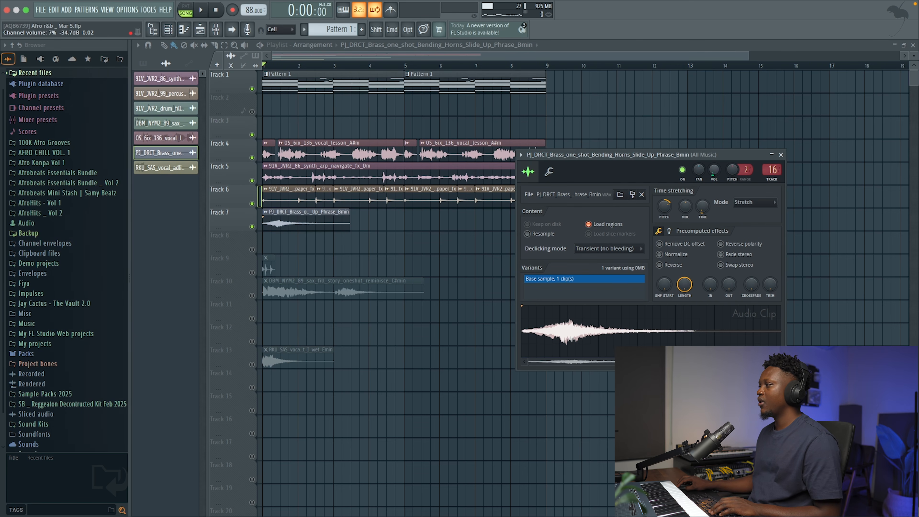
pyautogui.moveTo(715, 171); pyautogui.dragTo(715, 170)
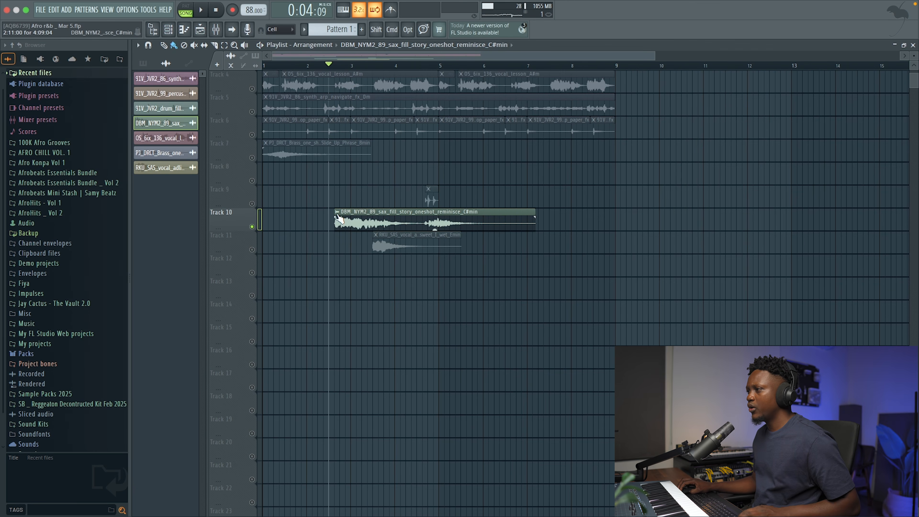
# Trim the Track 10 sax clip to its second phrase and, with all tracks audible, shift it to start at about bar 2, step 7.
pyautogui.moveTo(334, 211); pyautogui.dragTo(378, 214)
pyautogui.rightClick(252, 227)
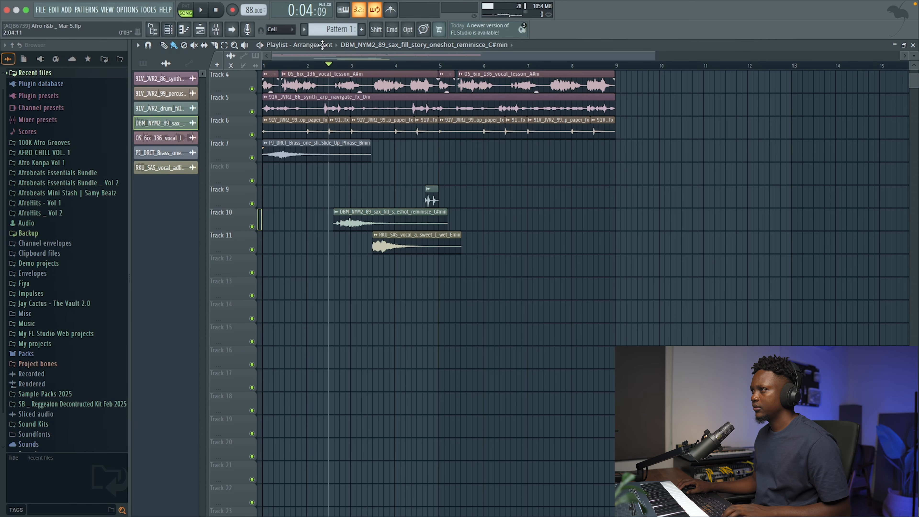
pyautogui.click(311, 66)
pyautogui.press('space')
pyautogui.press('space')
pyautogui.press('space')
pyautogui.moveTo(367, 220); pyautogui.dragTo(353, 216)
pyautogui.press('space')
pyautogui.press('space')
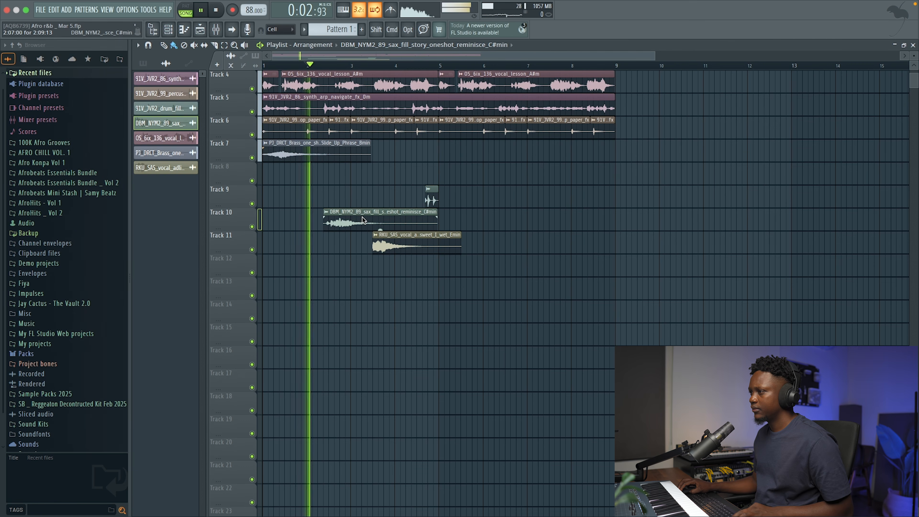
pyautogui.doubleClick(370, 219)
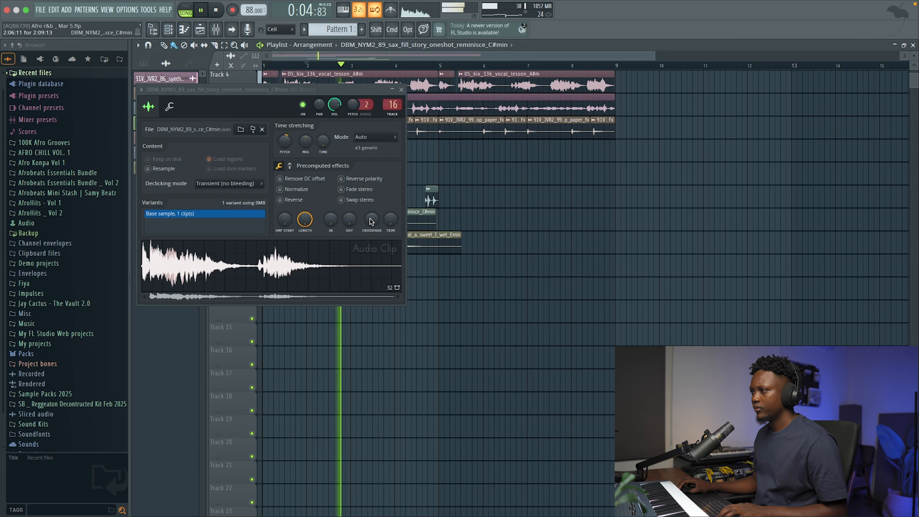
pyautogui.click(401, 90)
# Shift the RKU vocal adlib clip on Track 11 to start shortly before bar 4, checking its timing during playback.
pyautogui.press('space')
pyautogui.press('space')
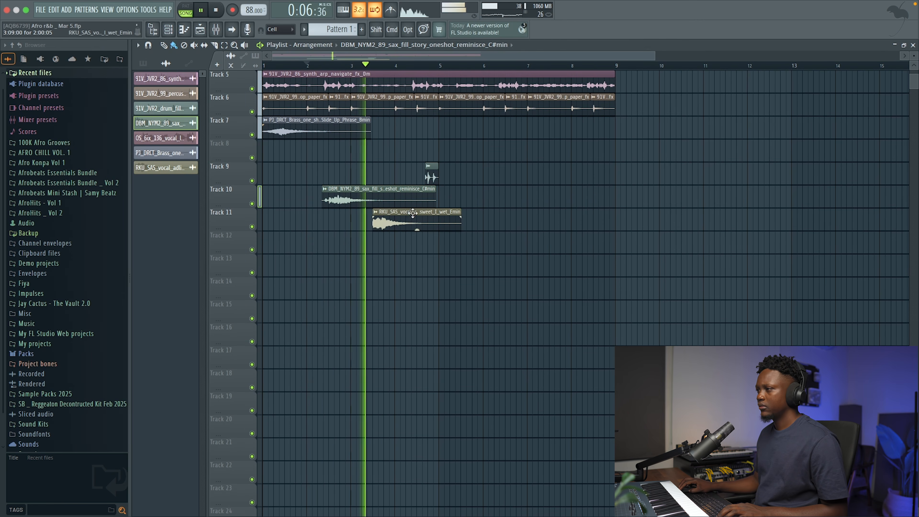
pyautogui.moveTo(410, 221); pyautogui.dragTo(448, 221)
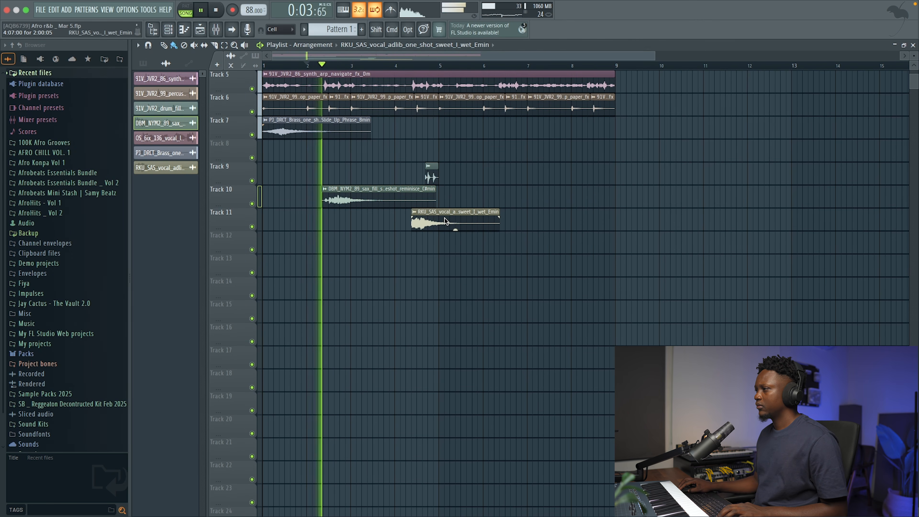
pyautogui.moveTo(448, 221); pyautogui.dragTo(421, 221)
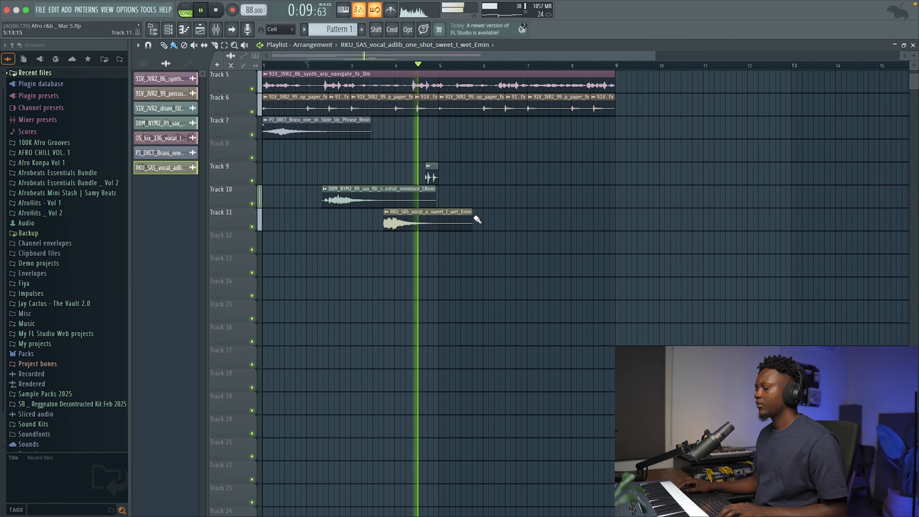
pyautogui.scroll(-1, 476, 219)
pyautogui.press('space')
pyautogui.scroll(5, 477, 219)
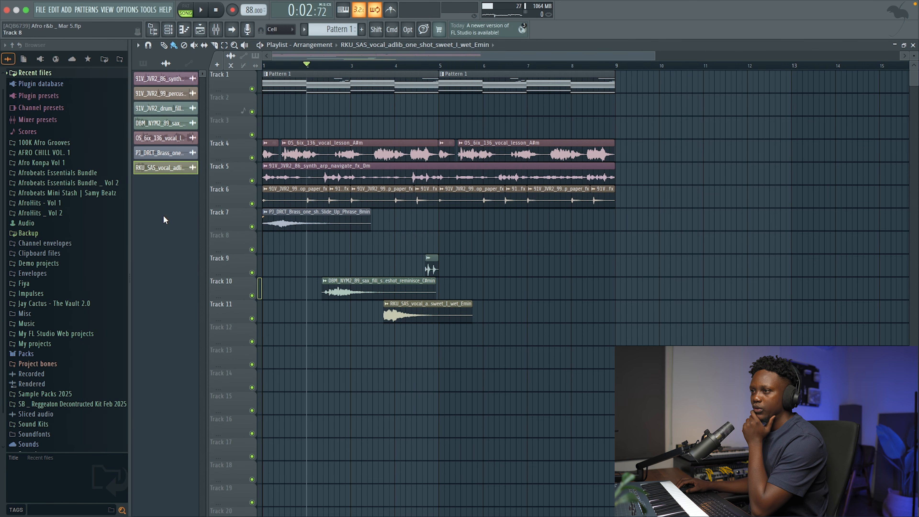
# Audition drum loops in the Drum Loop Stems folder of 100K Afro Grooves and select SB _ Drum Loop 5.
pyautogui.click(59, 145)
pyautogui.click(72, 198)
pyautogui.click(68, 235)
pyautogui.click(67, 264)
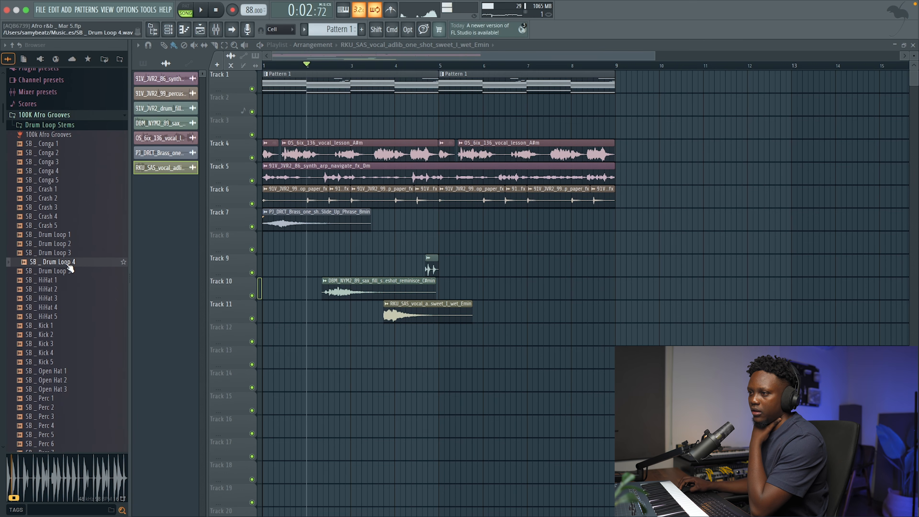
pyautogui.click(70, 272)
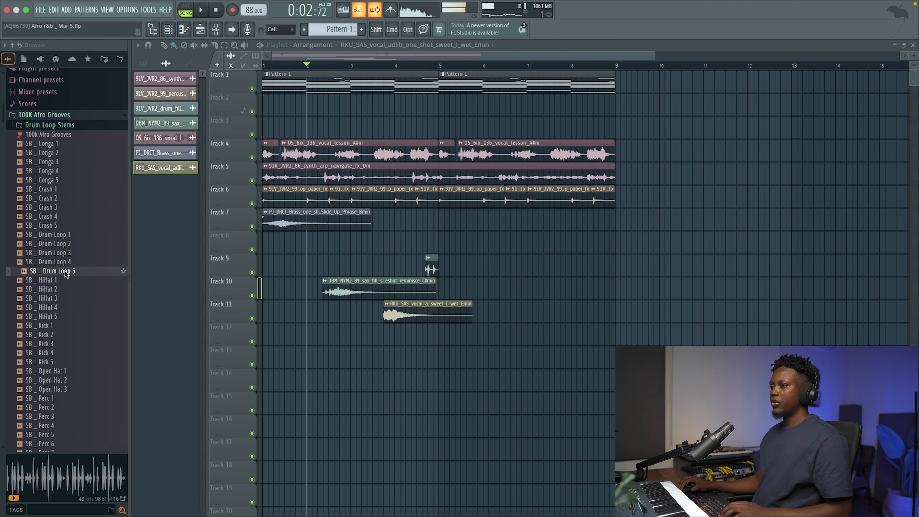
# Move the Pattern 1 clips to Track 3, place SB _ Drum Loop 5 at the start of Track 1 and play the mix.
pyautogui.moveTo(396, 269); pyautogui.dragTo(672, 152)
pyautogui.moveTo(351, 89); pyautogui.dragTo(351, 124)
pyautogui.moveTo(751, 157); pyautogui.dragTo(307, 72)
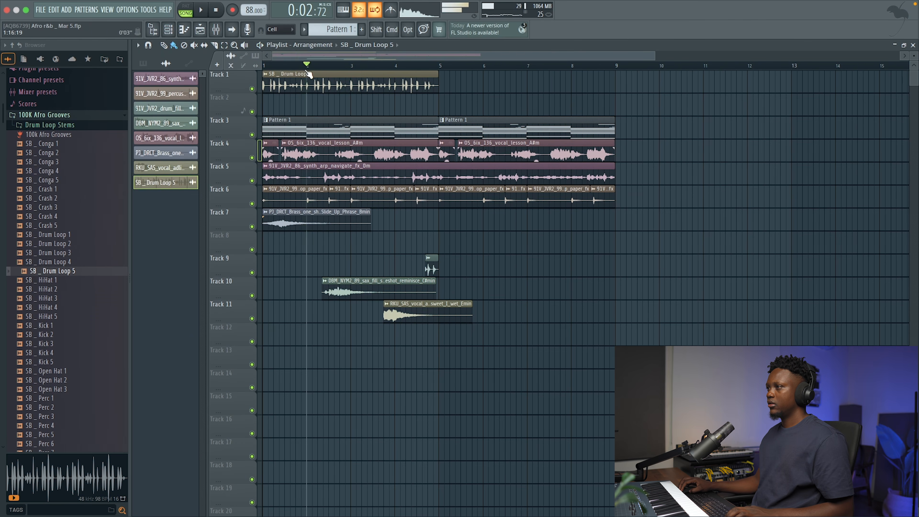
pyautogui.doubleClick(321, 89)
pyautogui.press('space')
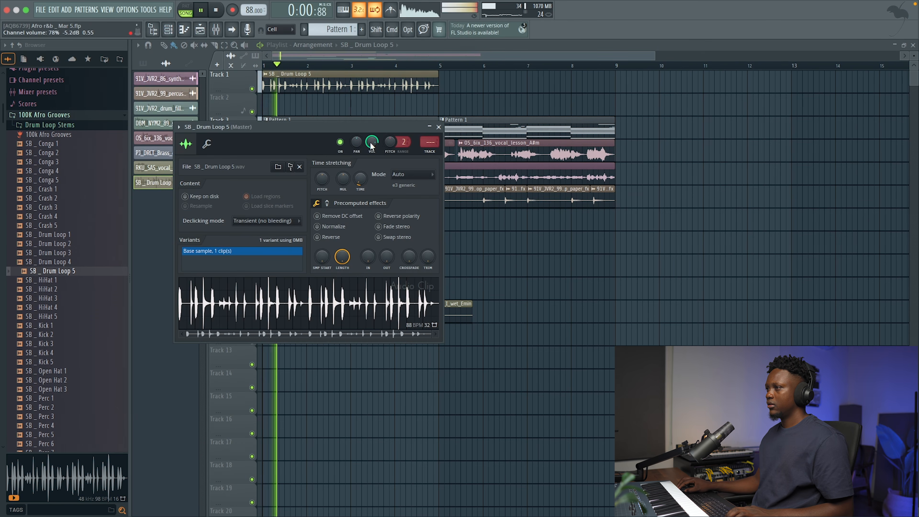
pyautogui.click(439, 127)
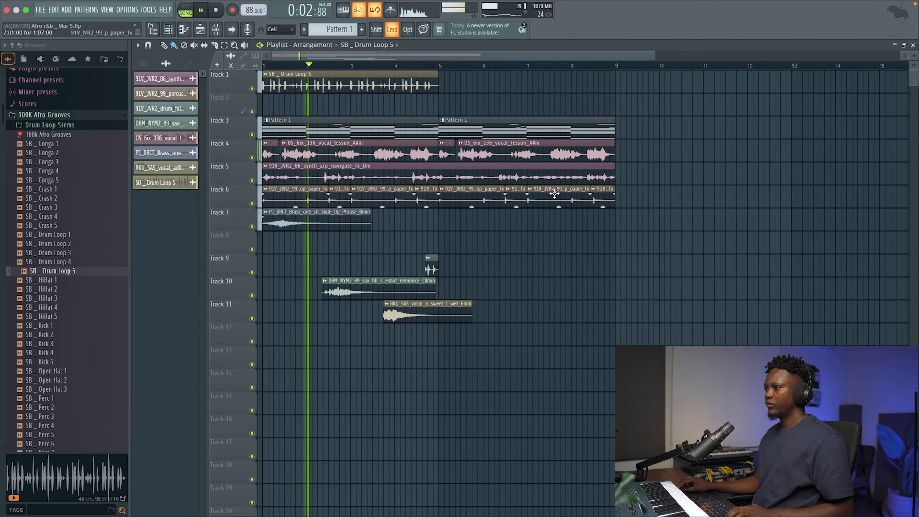
# Move the clips below the drum loop up one track and duplicate SB _ Drum Loop 5 across bars 5 to 8.
pyautogui.moveTo(667, 321); pyautogui.dragTo(254, 126)
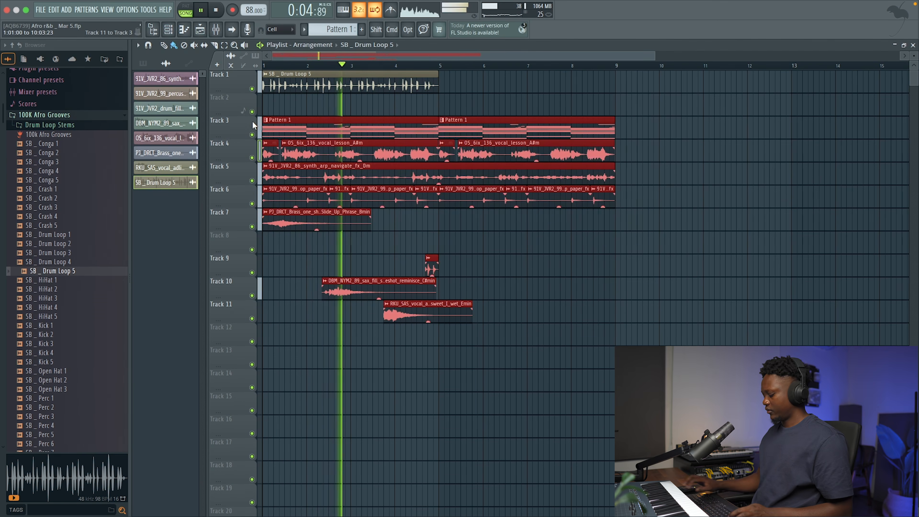
pyautogui.hotkey('shift', 'Up')
pyautogui.press('super+d')
pyautogui.moveTo(471, 85); pyautogui.dragTo(372, 70)
pyautogui.press('super+b')
pyautogui.press('super+d')
pyautogui.doubleClick(395, 81)
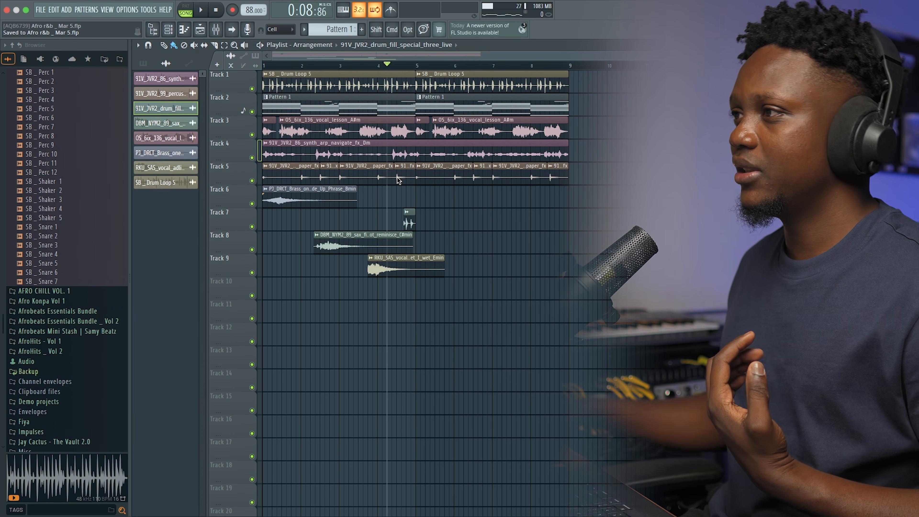
# Show all channels in the channel rack and mute the Synth Bass channel.
pyautogui.click(169, 31)
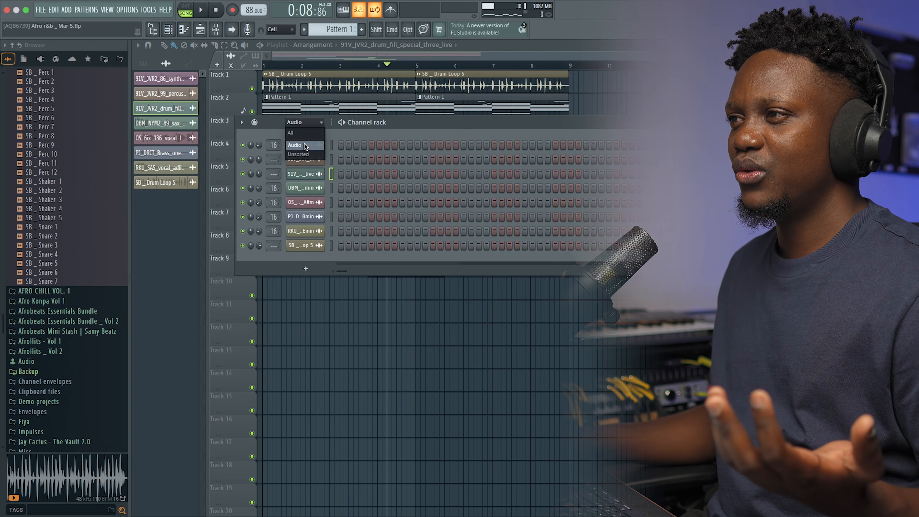
pyautogui.click(299, 134)
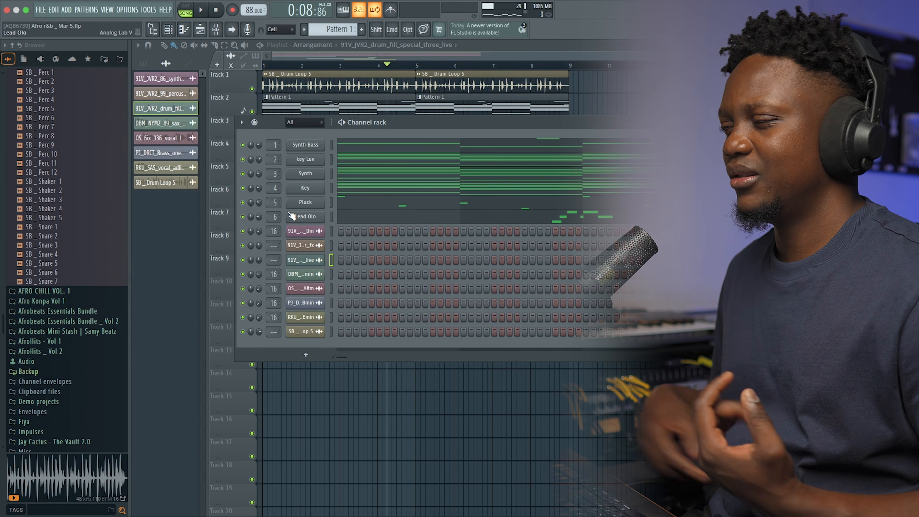
pyautogui.click(242, 145)
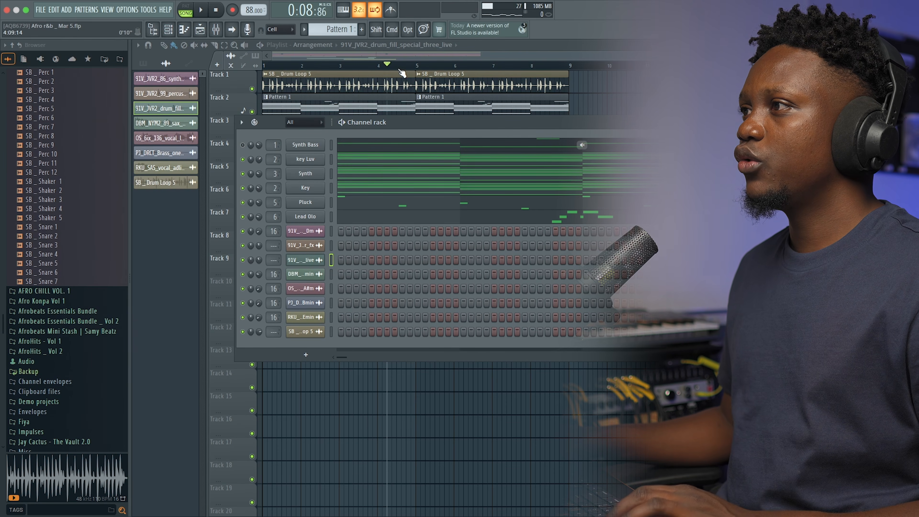
# Sort Trilian's patches by ratings and load the Retro 60's - Full Range bass patch.
pyautogui.click(395, 55)
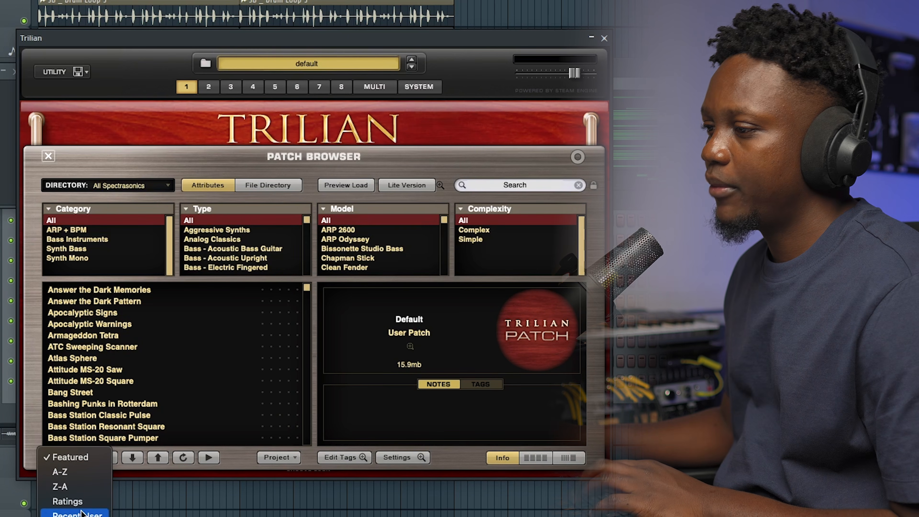
pyautogui.click(67, 505)
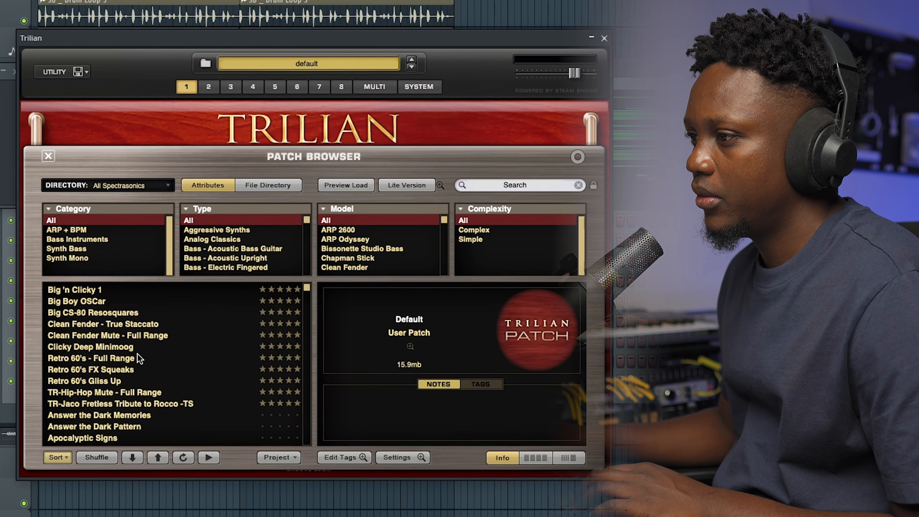
pyautogui.click(94, 357)
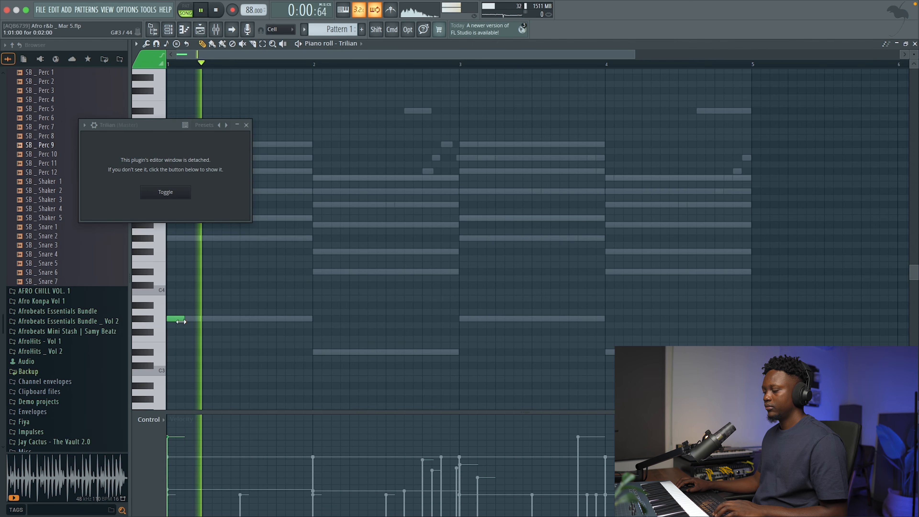
# Place Trilian bass notes on G#3 at the start and end of bar 1, raising the opening note by one octave.
pyautogui.press('space')
pyautogui.press('super+Down')
pyautogui.press('space')
pyautogui.scroll(-3, 246, 323)
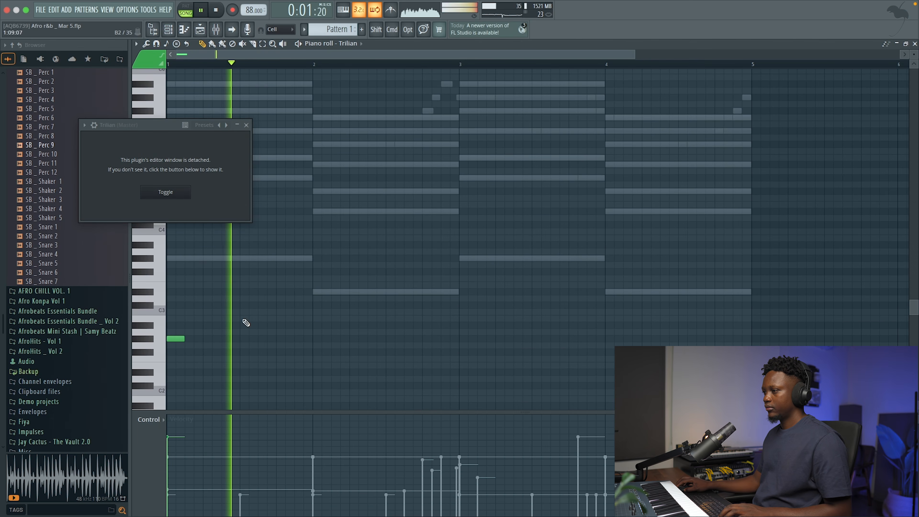
pyautogui.press('space')
pyautogui.press('super+Up')
pyautogui.press('space')
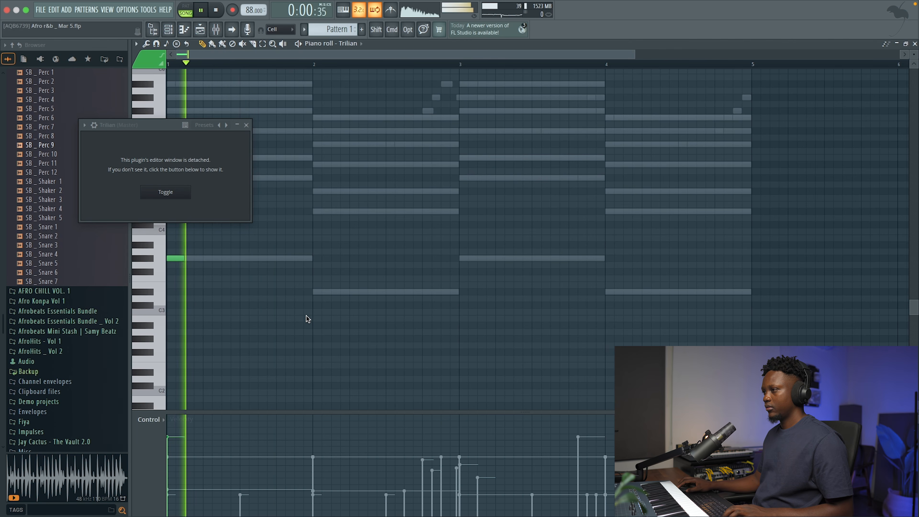
pyautogui.click(296, 258)
pyautogui.press('space')
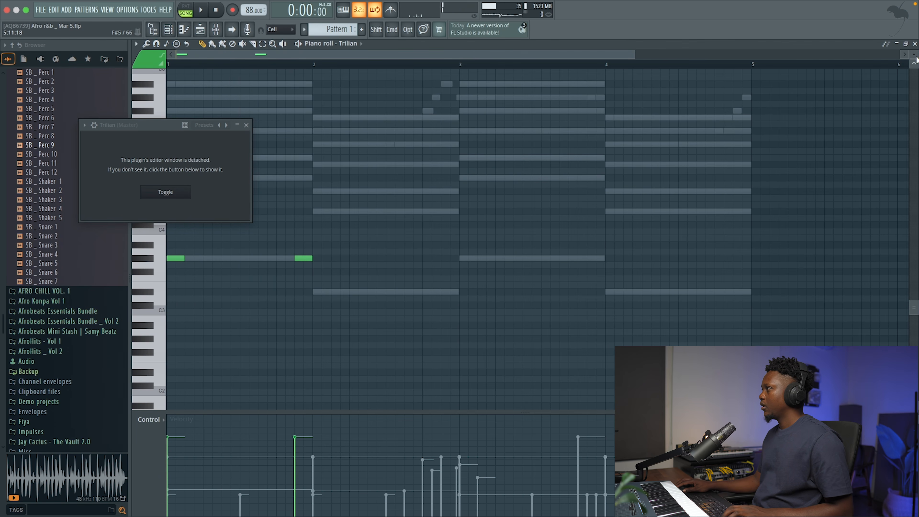
# In bar 2 of the Trilian part, add an opening D#3 note and a closing C#3, D#3, F3, D#3, F3 run.
pyautogui.click(915, 43)
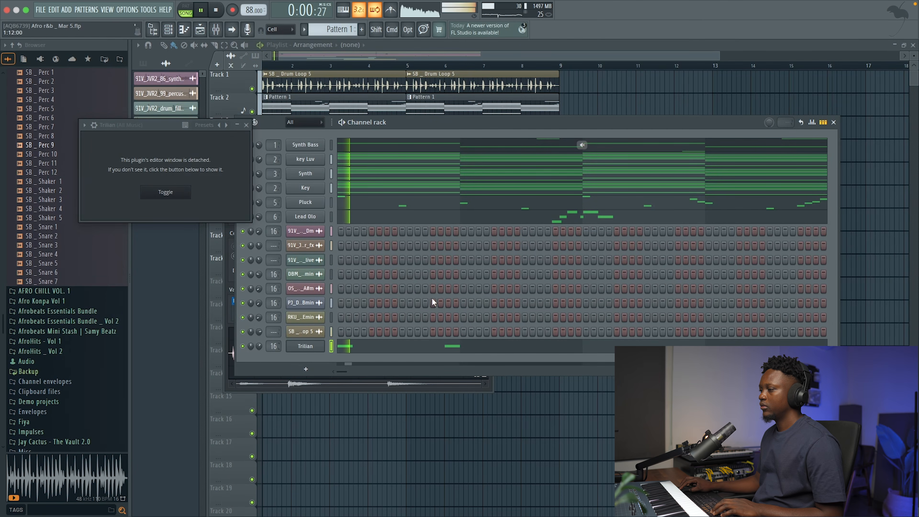
pyautogui.click(438, 346)
pyautogui.click(318, 292)
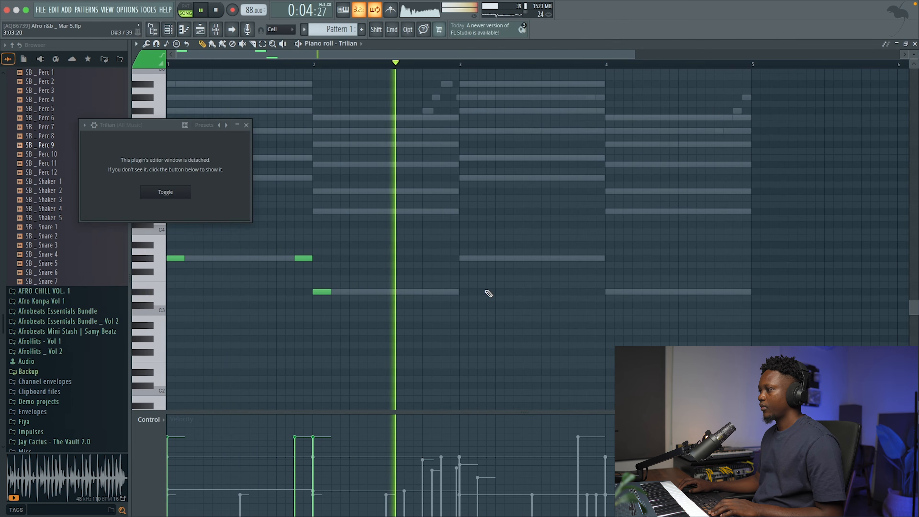
pyautogui.press('space')
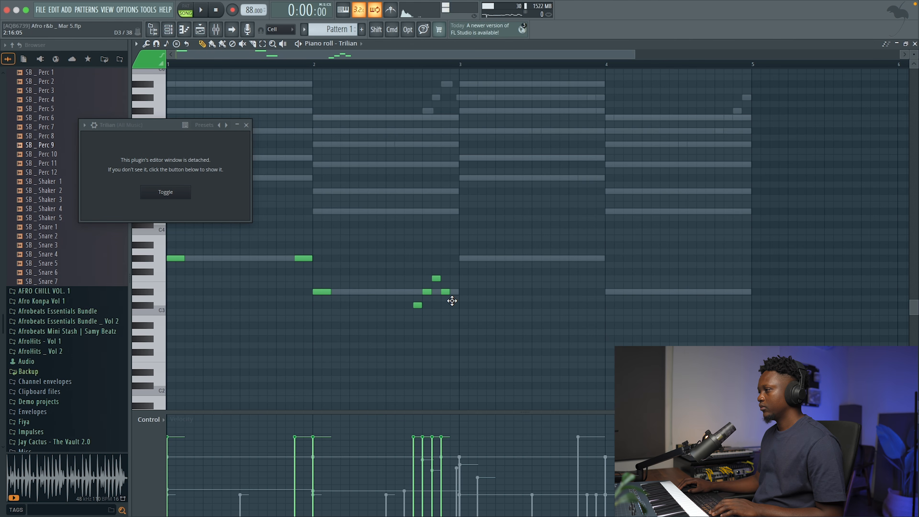
pyautogui.press('space')
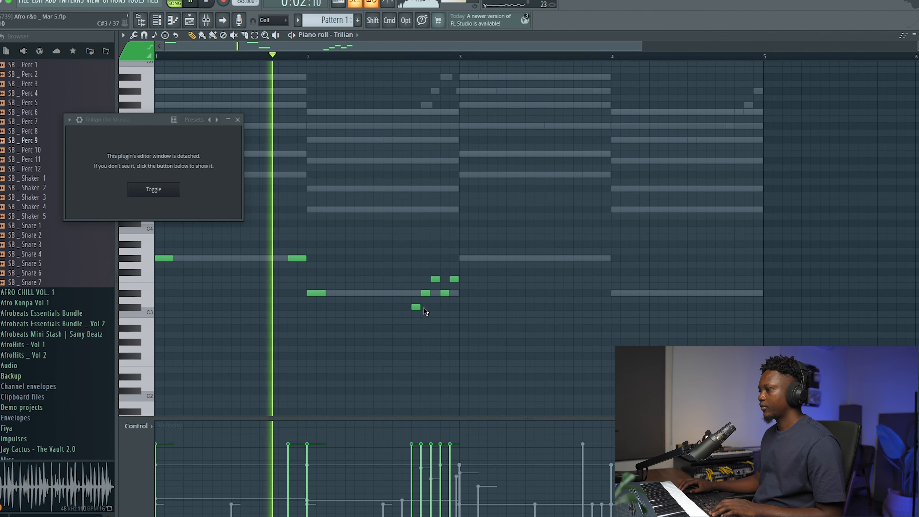
# Add G#3 bass notes at the start and end of bar 3 plus a closing F#3, and lengthen bar 1's first note to one beat.
pyautogui.click(472, 259)
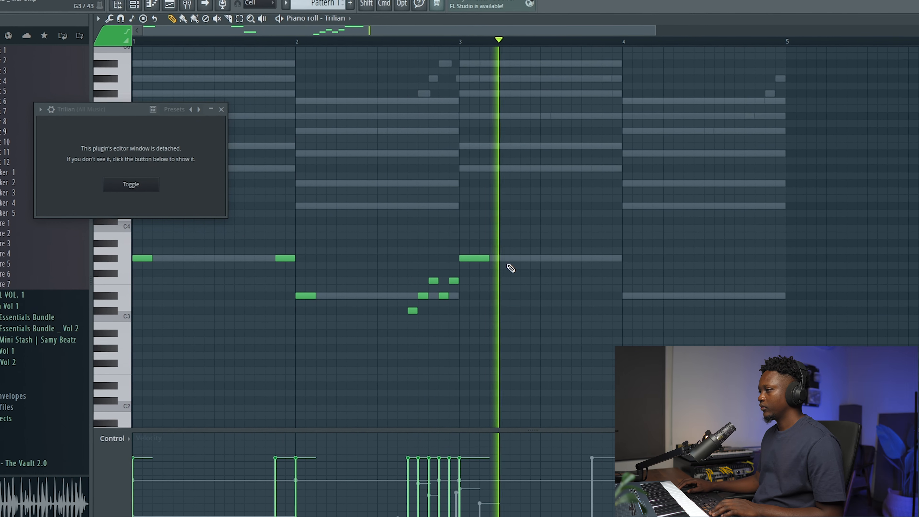
pyautogui.moveTo(145, 259); pyautogui.dragTo(162, 259)
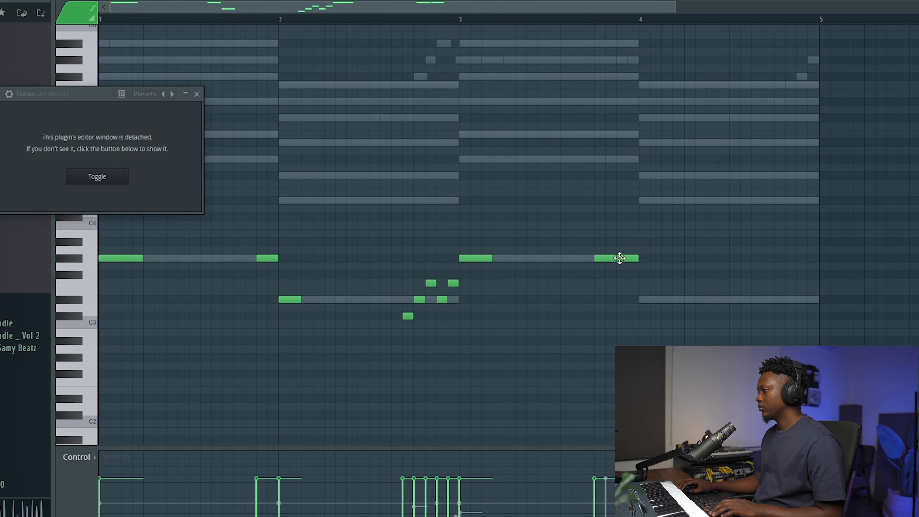
pyautogui.moveTo(619, 257); pyautogui.dragTo(630, 275)
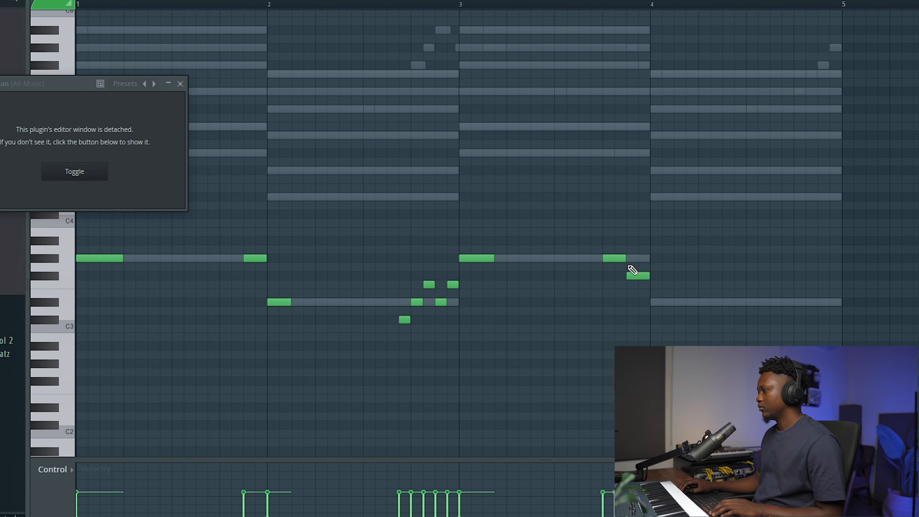
# Add D#3 and a closing D#4, D#4, F#4, G#4, F#4, D#4 run in bar 4, and raise bar 3's ending notes an octave.
pyautogui.click(654, 303)
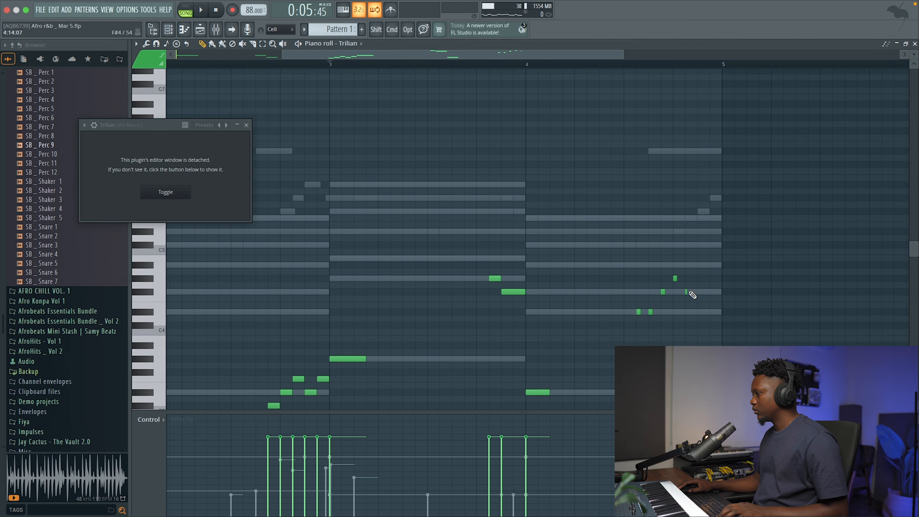
pyautogui.press('space')
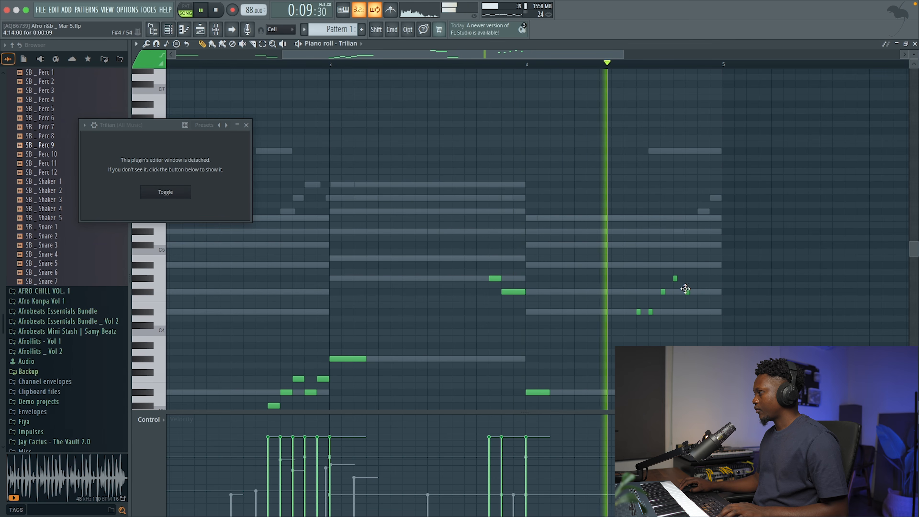
pyautogui.press('space')
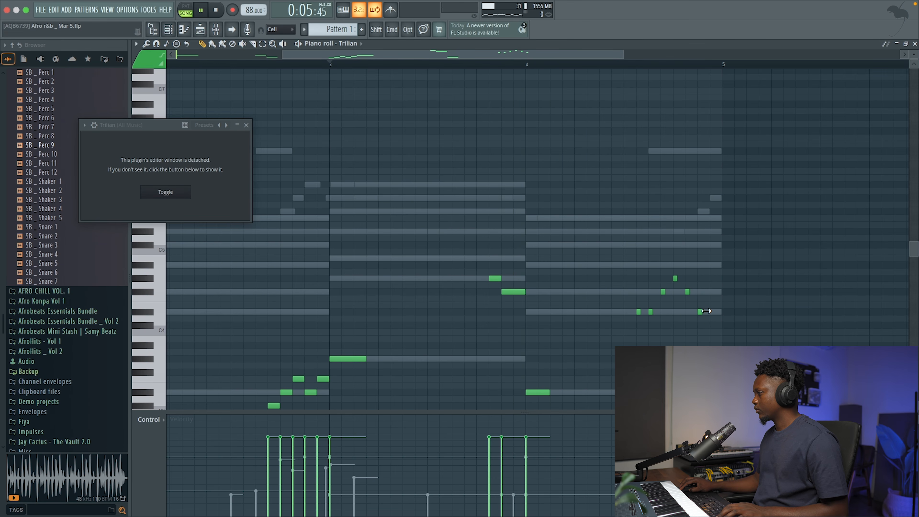
pyautogui.moveTo(702, 311); pyautogui.dragTo(712, 311)
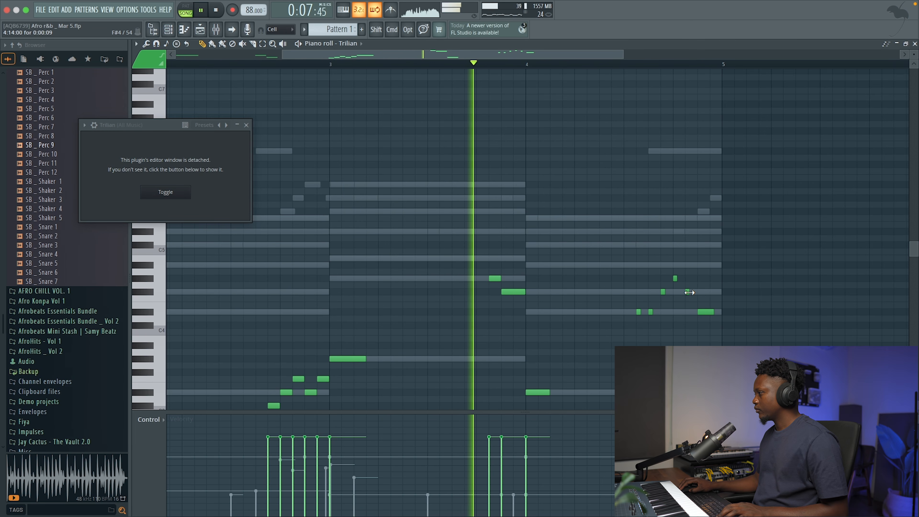
pyautogui.moveTo(714, 312); pyautogui.dragTo(717, 312)
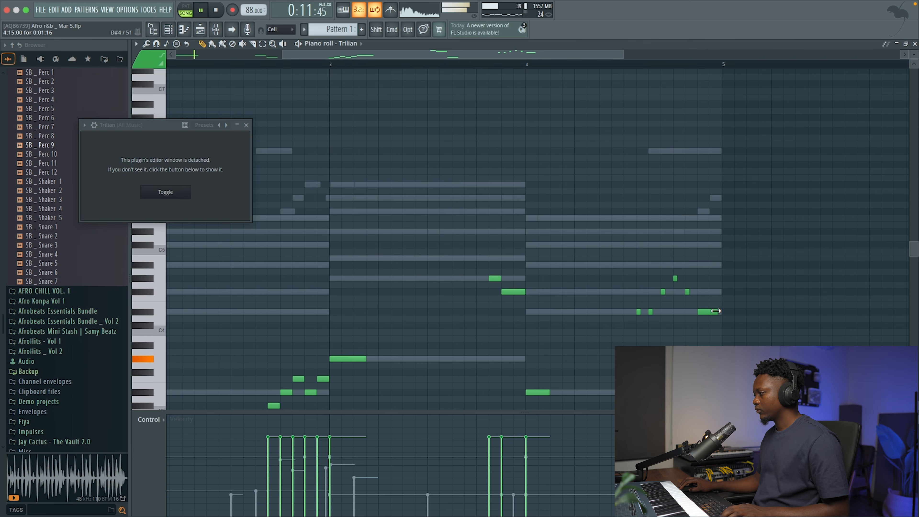
pyautogui.press('space')
# Lower the Trilian channel's volume to 55% while the mix plays.
pyautogui.click(915, 44)
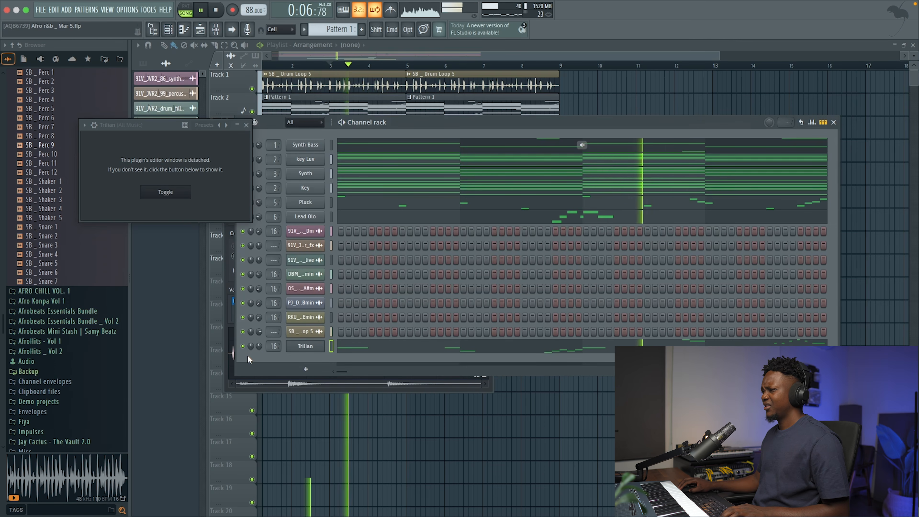
pyautogui.moveTo(258, 346); pyautogui.dragTo(258, 350)
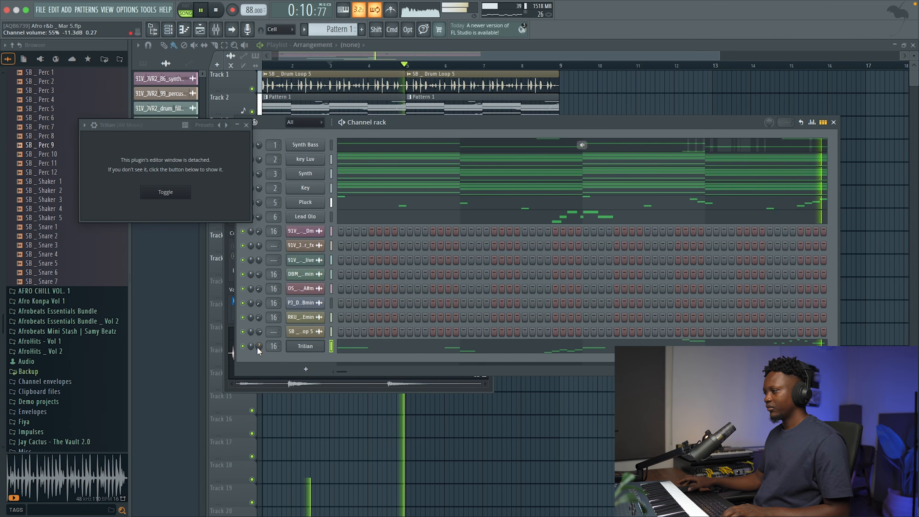
pyautogui.press('space')
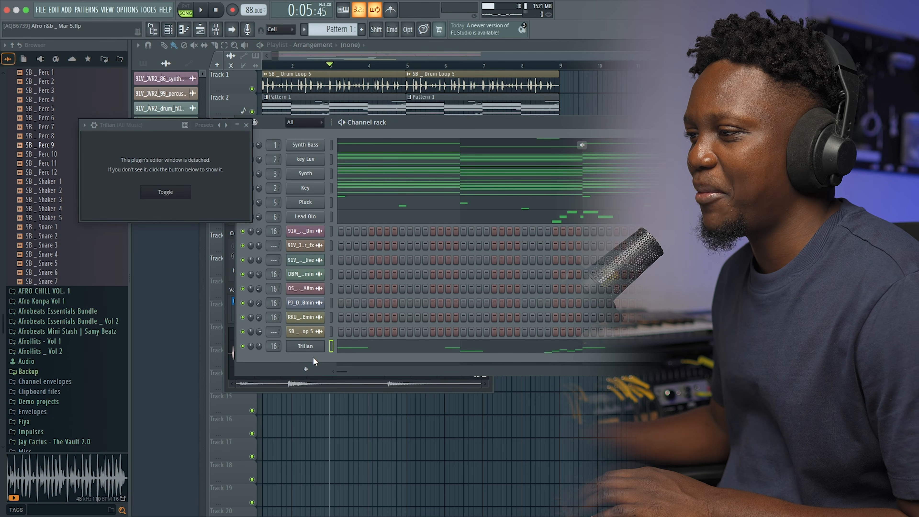
# Add a Fruity DX10 channel with the SB _ Basic Log Vib preset and route it to mixer track 16.
pyautogui.click(305, 368)
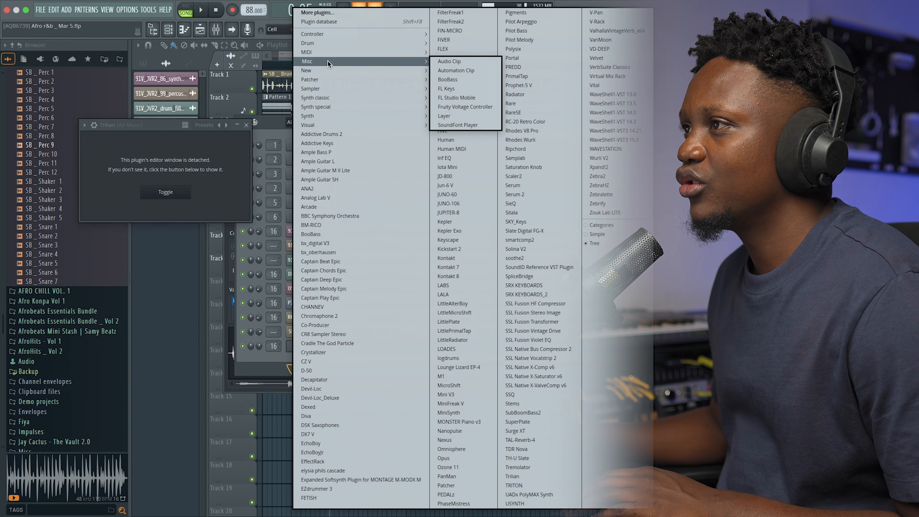
pyautogui.moveTo(322, 63)
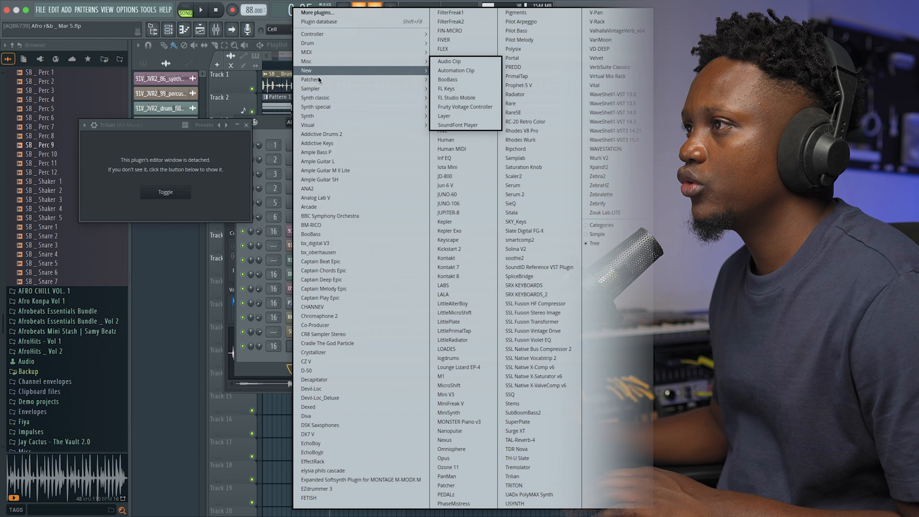
pyautogui.click(448, 116)
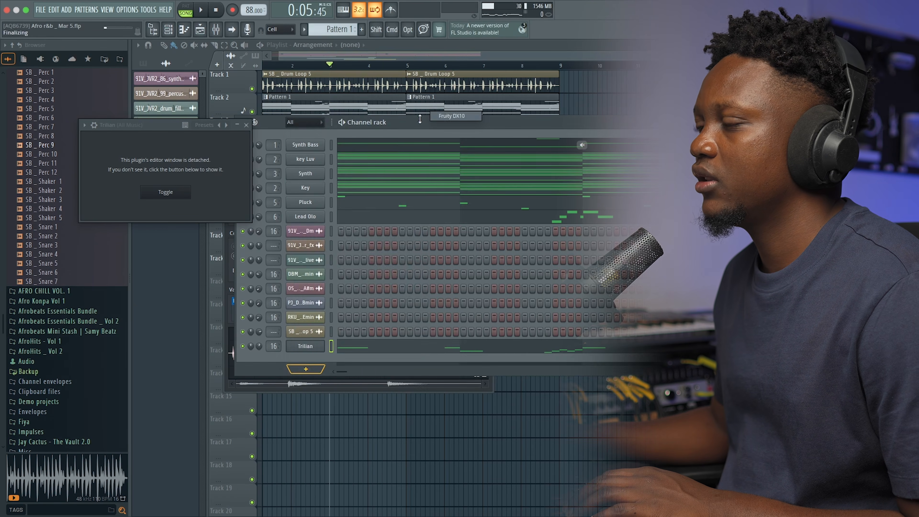
pyautogui.click(451, 177)
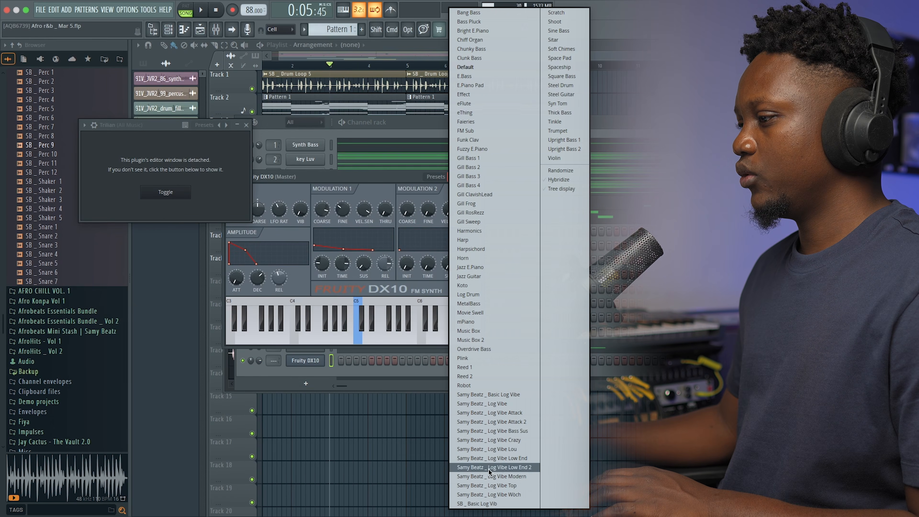
pyautogui.click(477, 504)
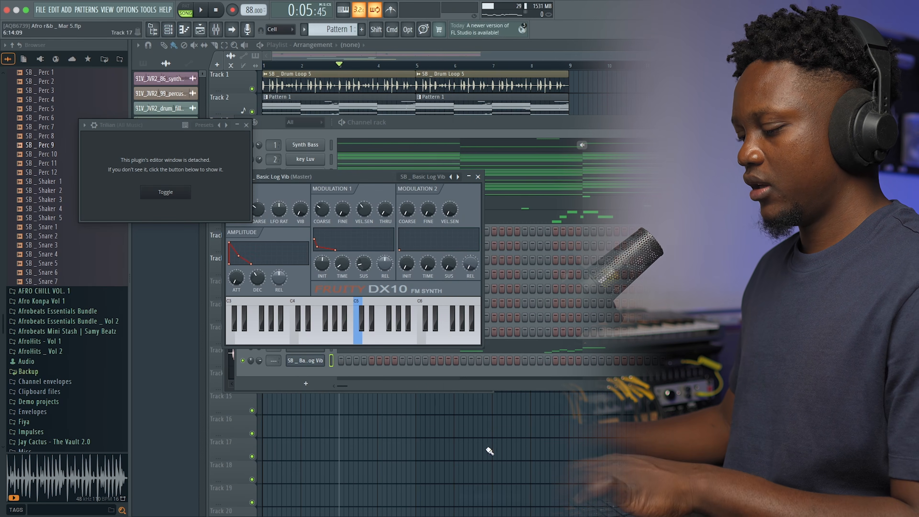
pyautogui.click(481, 177)
pyautogui.moveTo(273, 360); pyautogui.dragTo(273, 341)
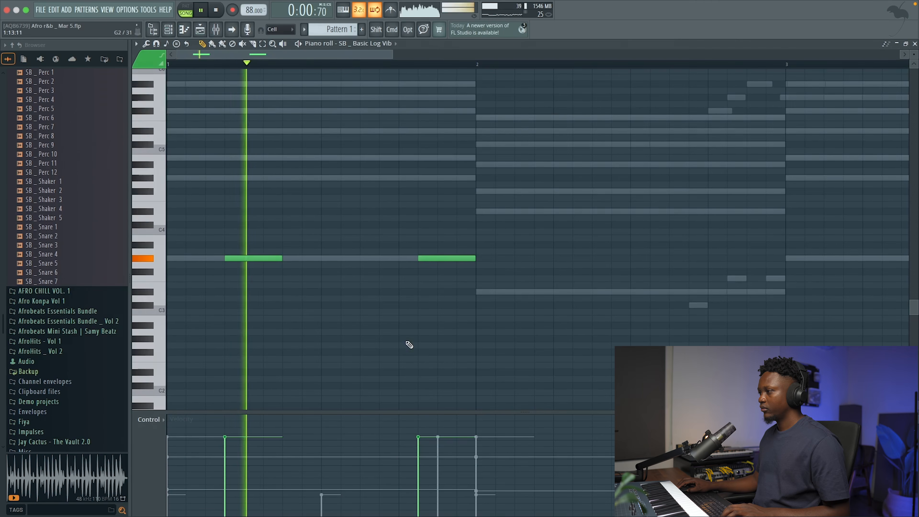
# Position two three-step G#3 notes for SB _ Basic Log Vib in bar 1, on steps 4 and 13.
pyautogui.moveTo(427, 258); pyautogui.dragTo(408, 258)
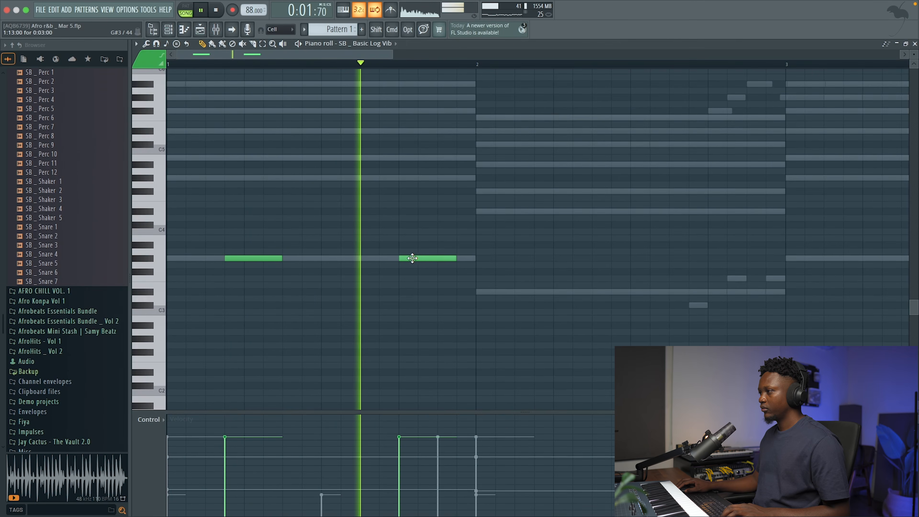
pyautogui.moveTo(244, 257); pyautogui.dragTo(264, 258)
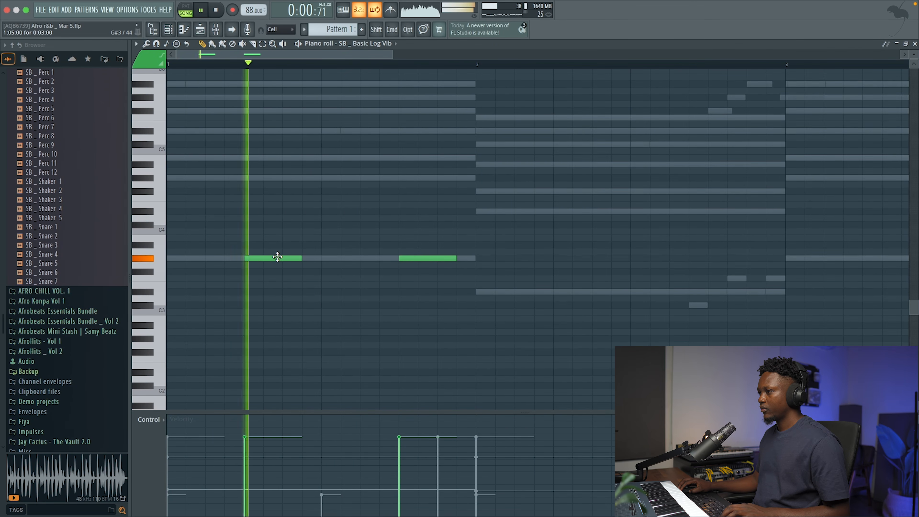
pyautogui.moveTo(257, 258); pyautogui.dragTo(237, 258)
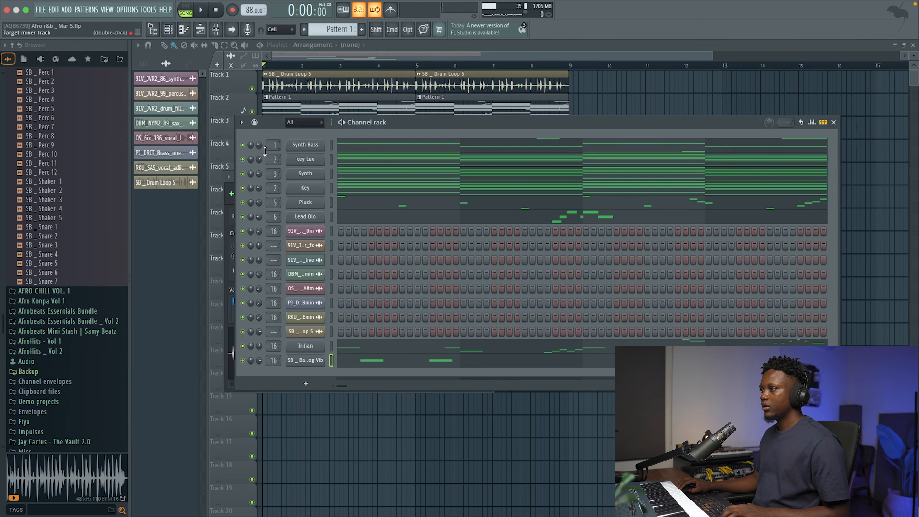
# Play the mix and toggle the drum loop's track to check how the log bass sits against it.
pyautogui.click(243, 145)
pyautogui.press('space')
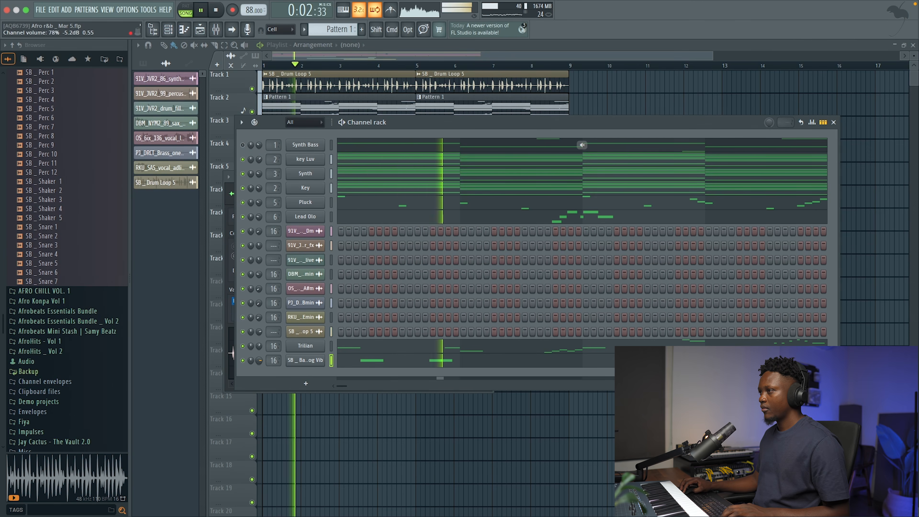
pyautogui.press('space')
pyautogui.click(252, 89)
pyautogui.press('space')
pyautogui.click(169, 30)
pyautogui.press('space')
# Try bar 1's first log note on step 5, restore it to step 4, and place a three-step D#3 note on bar 2's step 4.
pyautogui.click(366, 363)
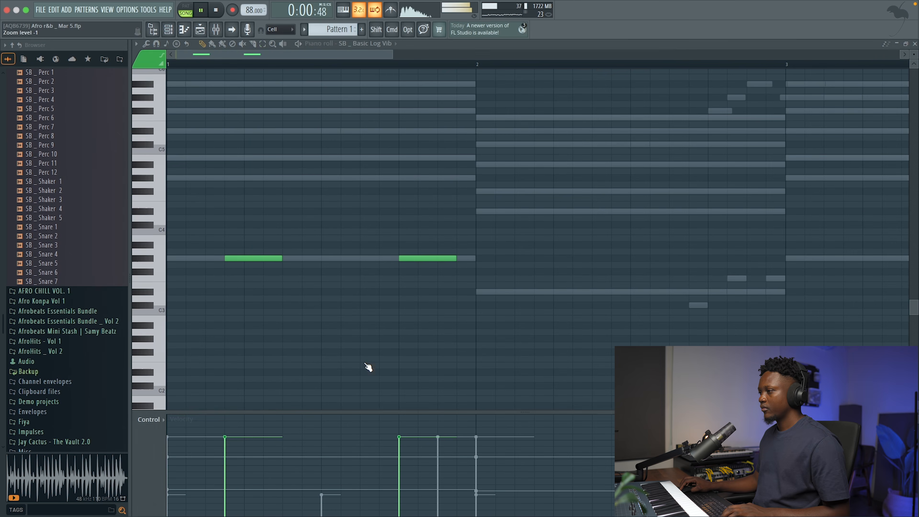
pyautogui.press('space')
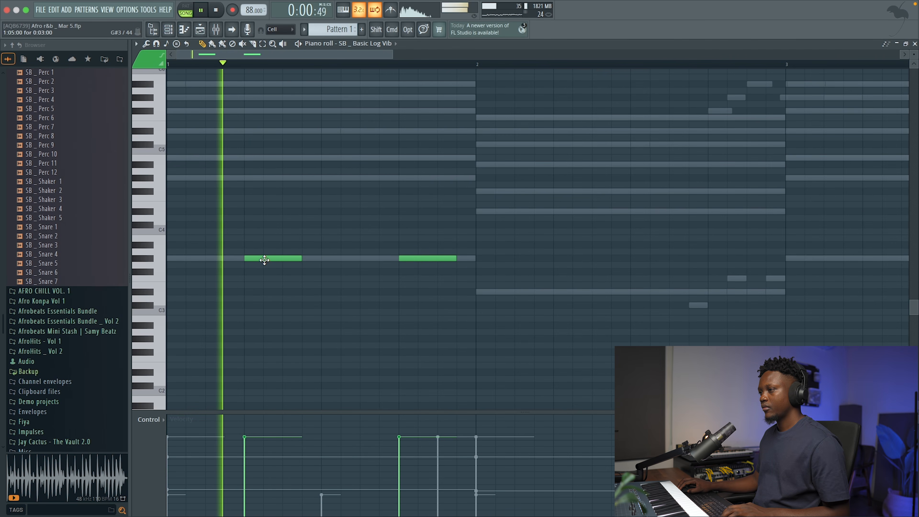
pyautogui.press('space')
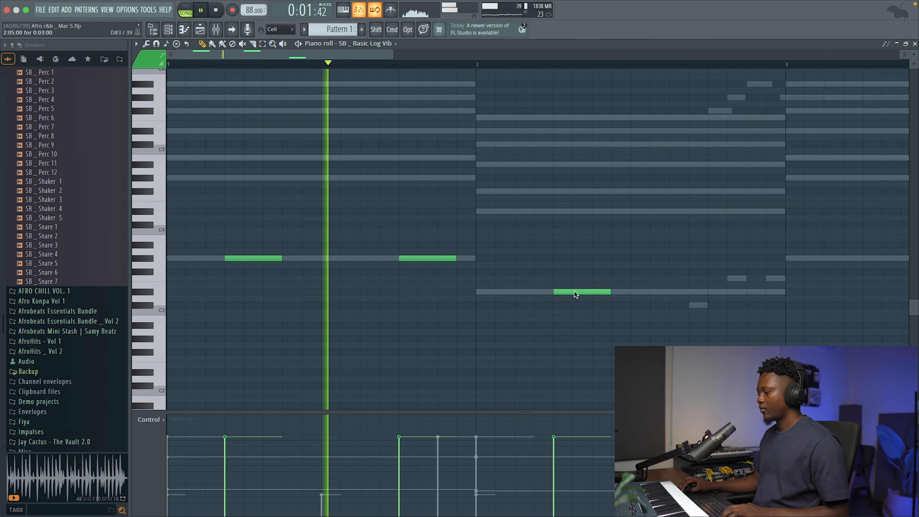
pyautogui.moveTo(575, 292); pyautogui.dragTo(559, 290)
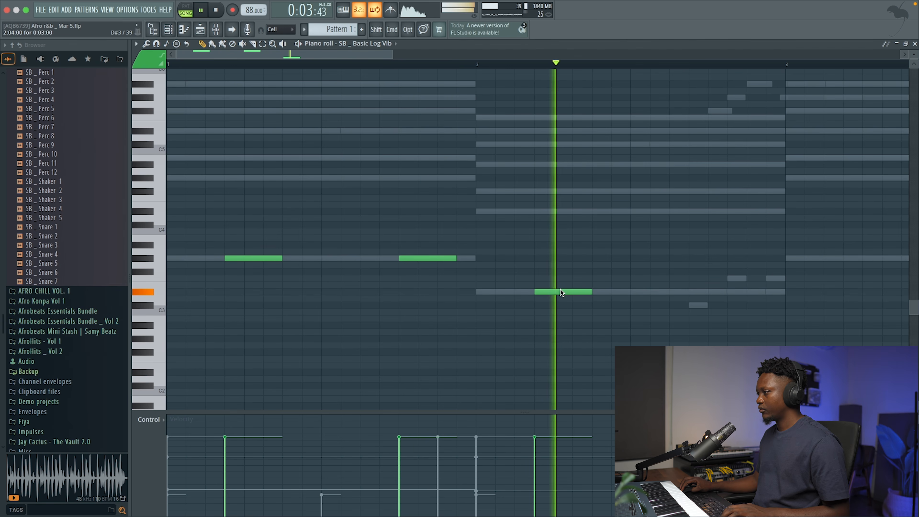
# Select bars 1 and 2 of the SB _ Basic Log Vib part and duplicate their notes into bars 3 and 4.
pyautogui.moveTo(394, 54); pyautogui.dragTo(167, 65)
pyautogui.press('space')
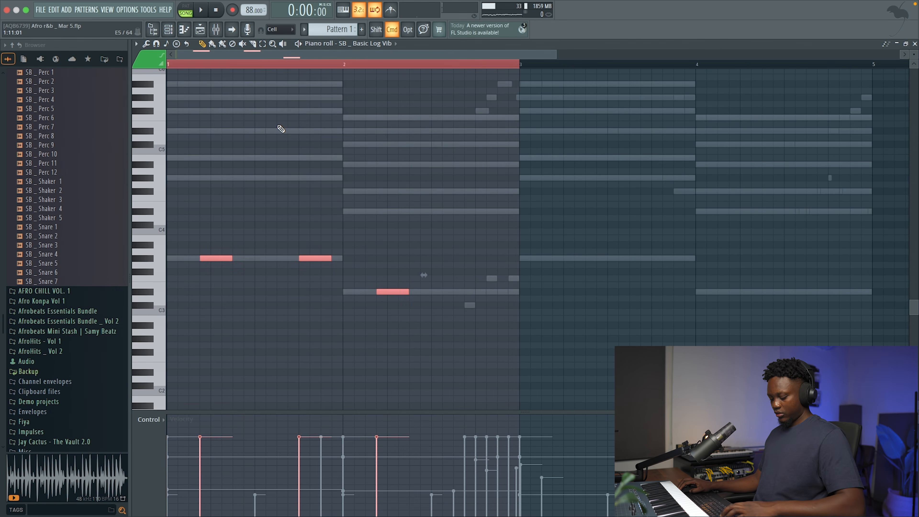
pyautogui.hotkey('ctrl', 'b')
pyautogui.press('super+d')
pyautogui.scroll(-1, 380, 433)
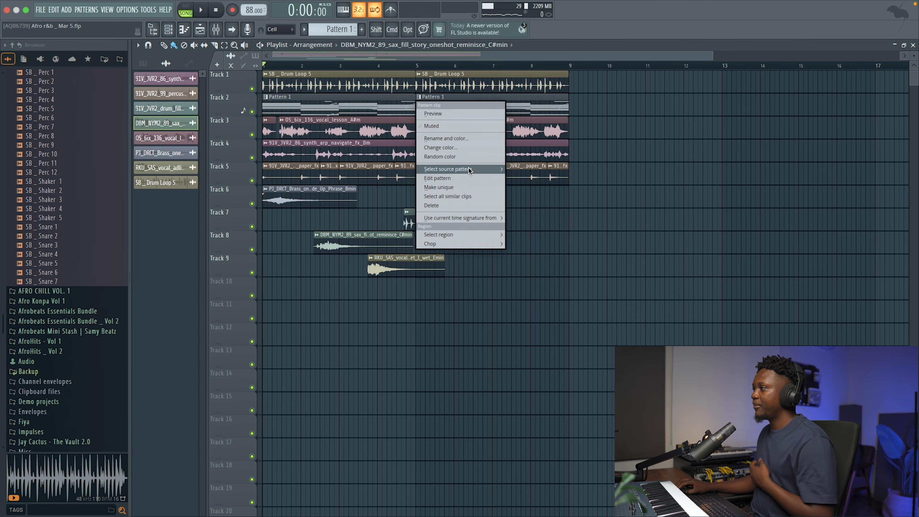
pyautogui.click(68, 12)
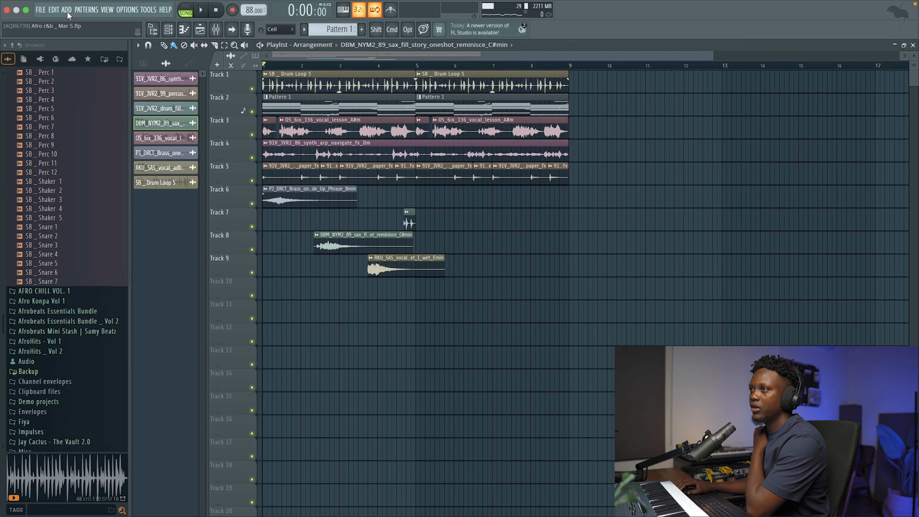
# Clone the Lead Olo channel in the channel rack.
pyautogui.click(175, 31)
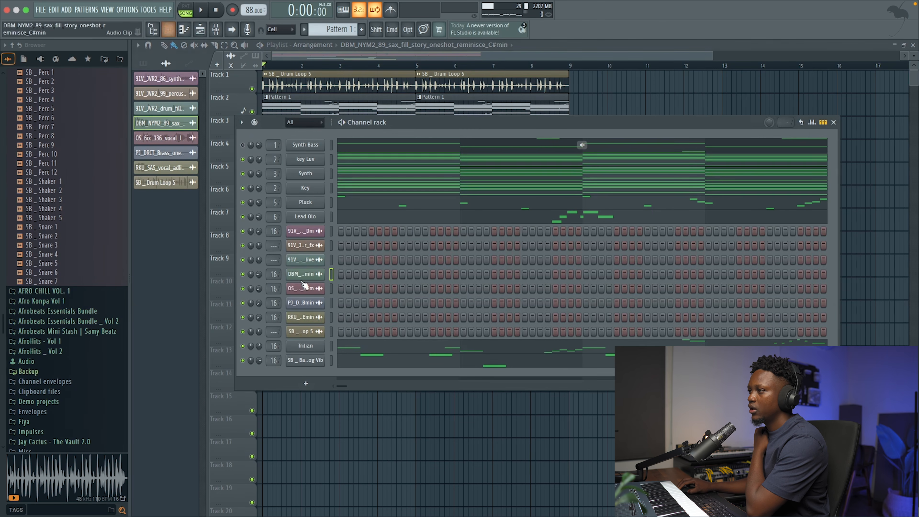
pyautogui.rightClick(306, 188)
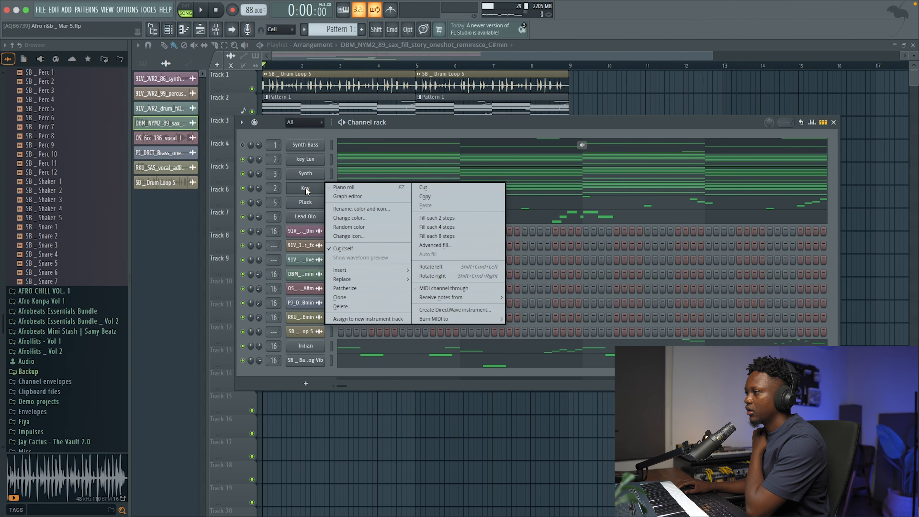
pyautogui.click(306, 216)
pyautogui.rightClick(306, 217)
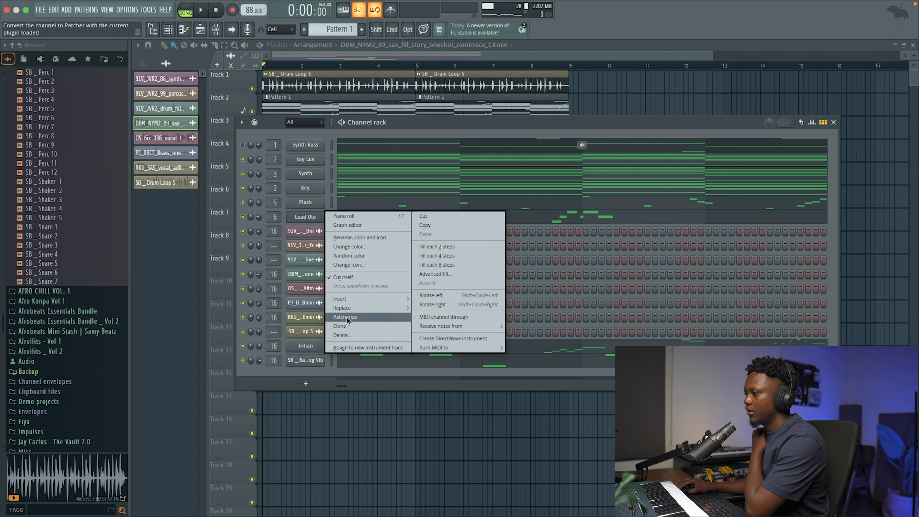
pyautogui.click(341, 326)
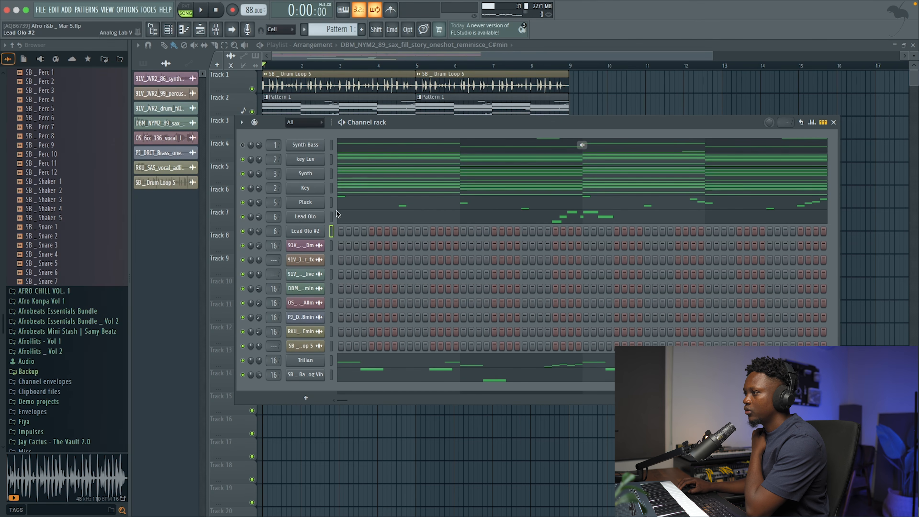
# Load the Key Serenity preset in the cloned channel's Analog Lab and try out the sound.
pyautogui.click(305, 234)
pyautogui.click(699, 172)
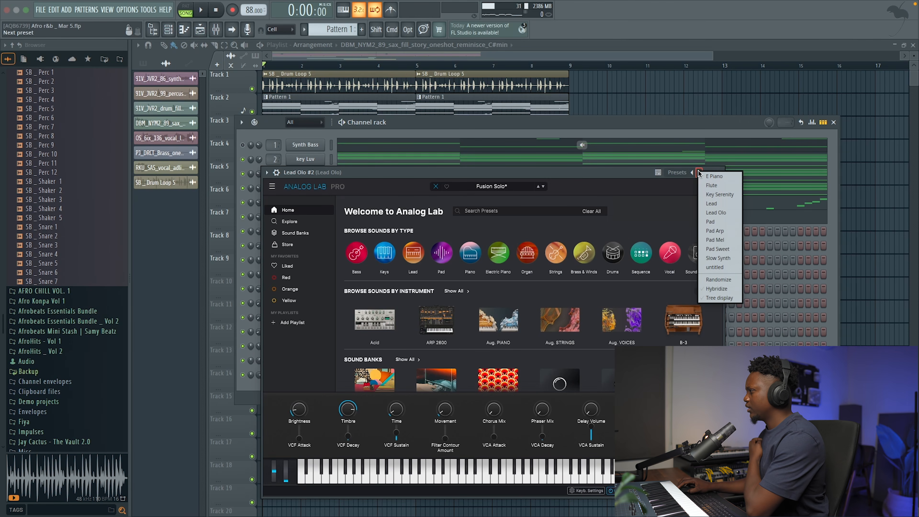
pyautogui.click(720, 195)
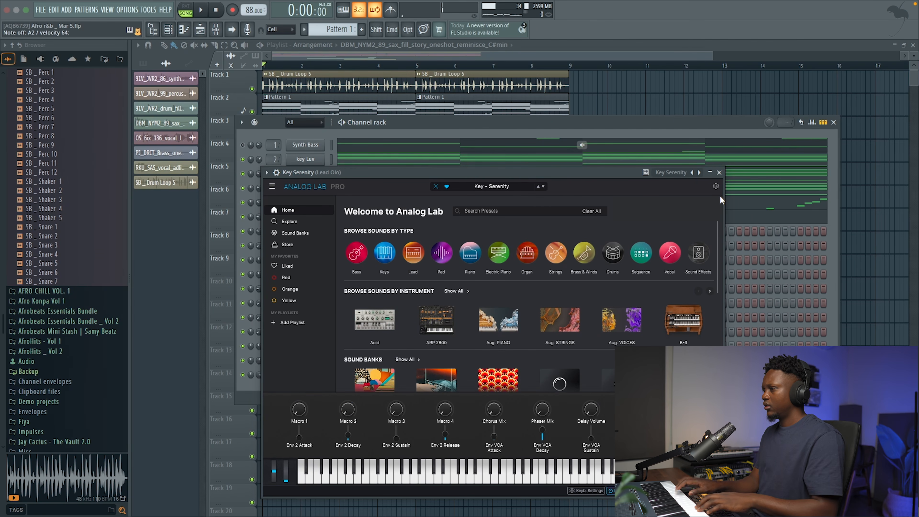
pyautogui.click(719, 173)
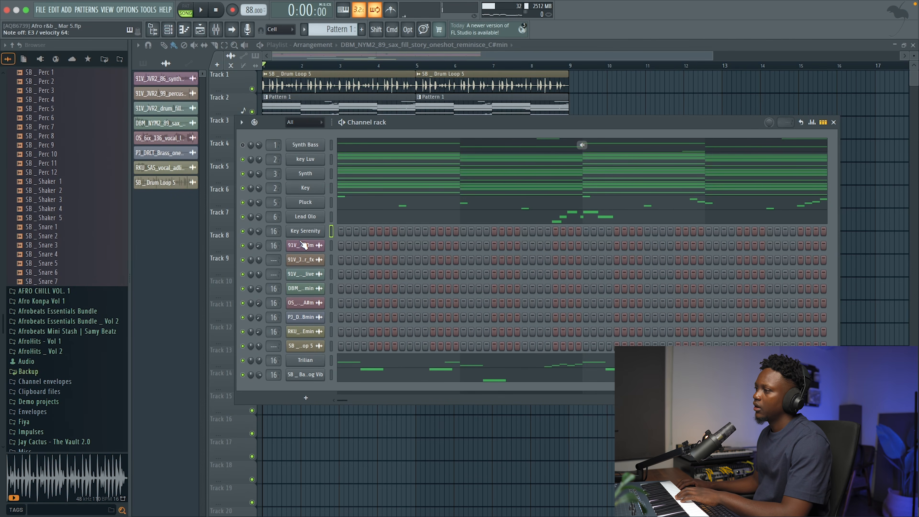
pyautogui.click(321, 233)
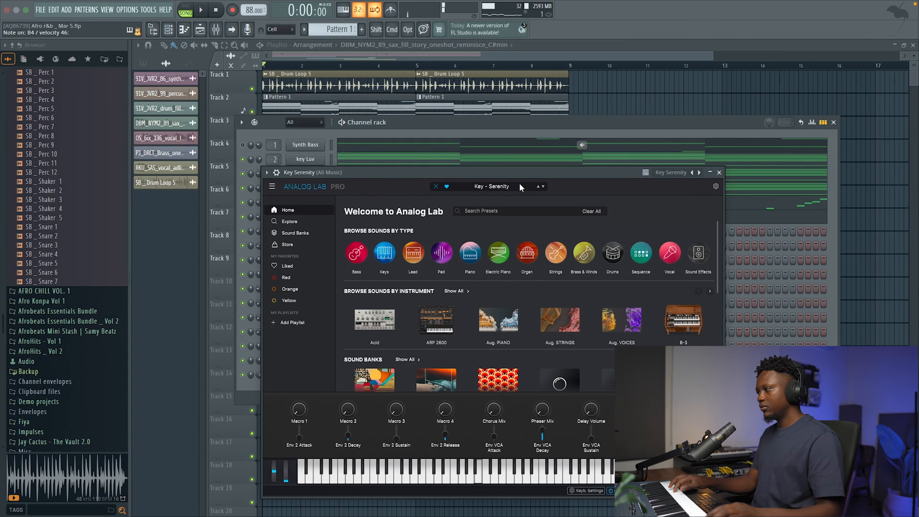
pyautogui.click(719, 173)
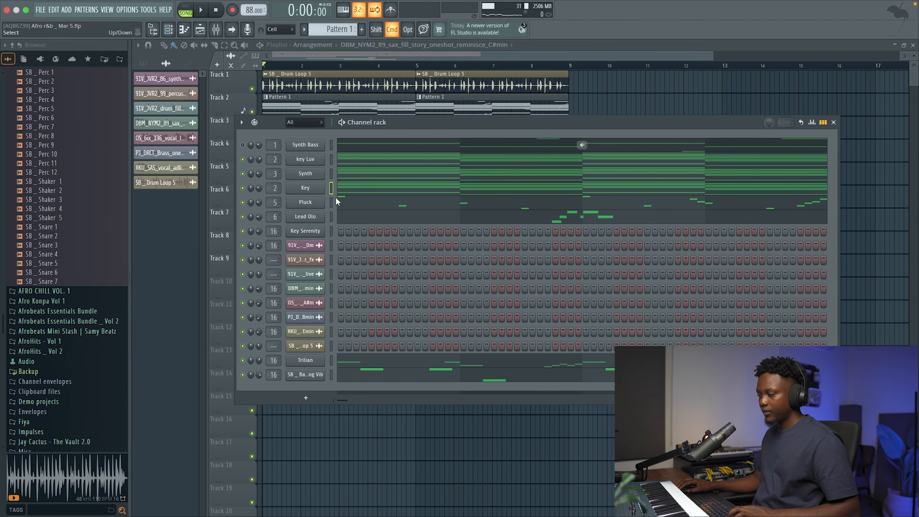
# Copy the Key channel's chords into the Key Serenity channel, solo it and start playback.
pyautogui.click(331, 231)
pyautogui.press('cmd+v')
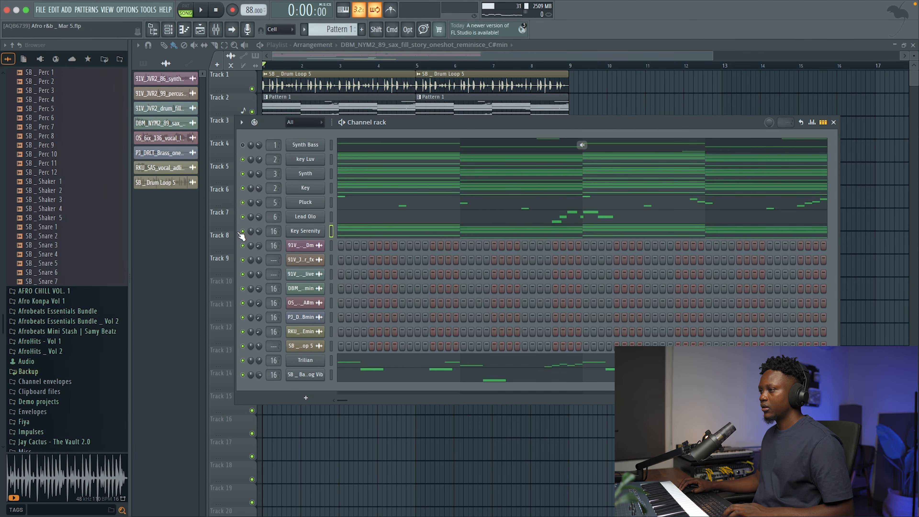
pyautogui.keyDown('super'); pyautogui.click(241, 231); pyautogui.keyUp('super')
pyautogui.press('space')
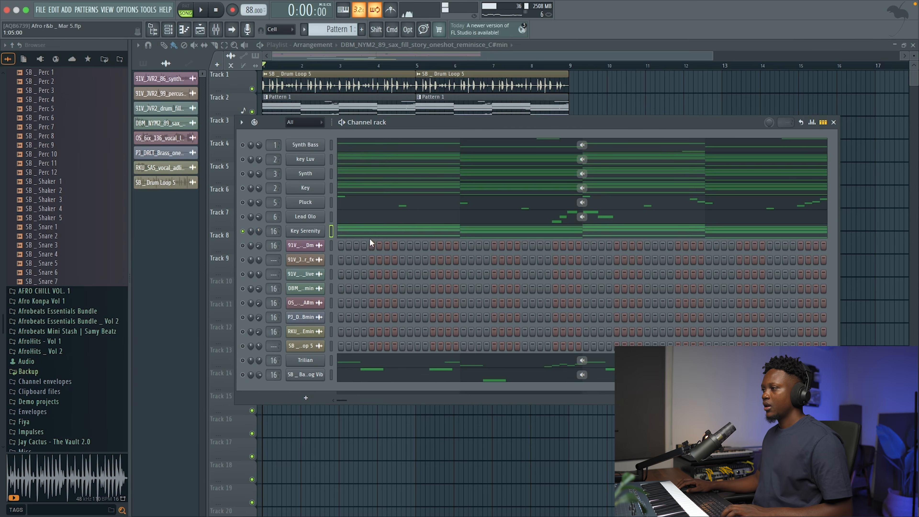
# Strum the Key Serenity chords with the Strumizer, staggering the note starts and preserving their ends.
pyautogui.click(370, 238)
pyautogui.hotkey('alt', 's')
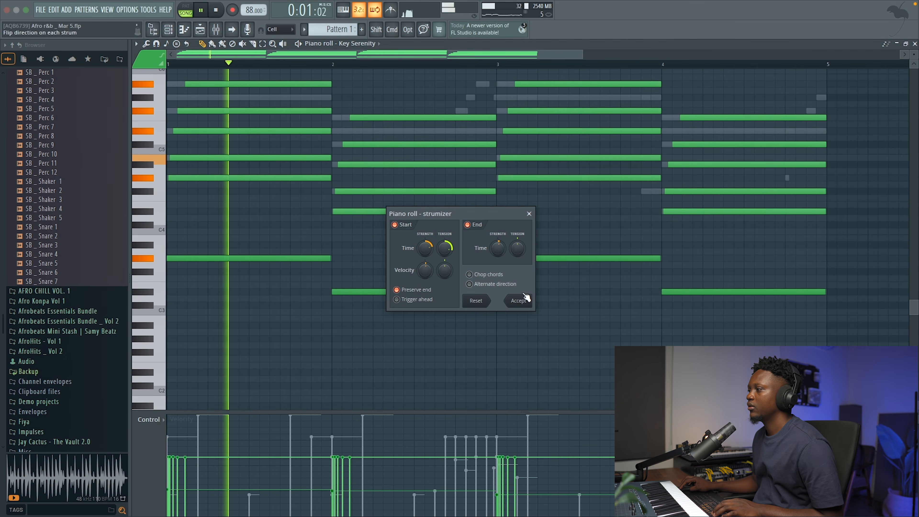
pyautogui.click(519, 300)
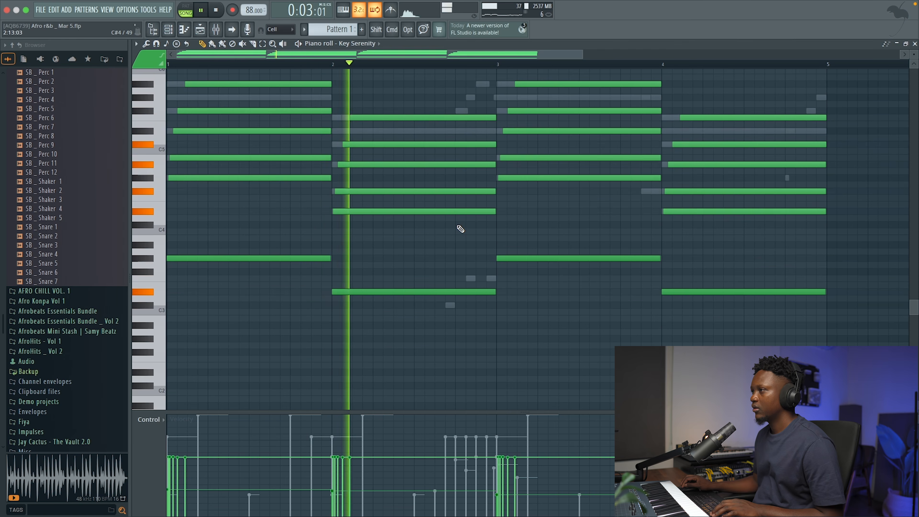
# Add a D#6 note to Key Serenity on bar 1's step 7 and extend it to the end of the bar.
pyautogui.scroll(6, 461, 230)
pyautogui.press('space')
pyautogui.press('space')
pyautogui.press('space')
pyautogui.press('space')
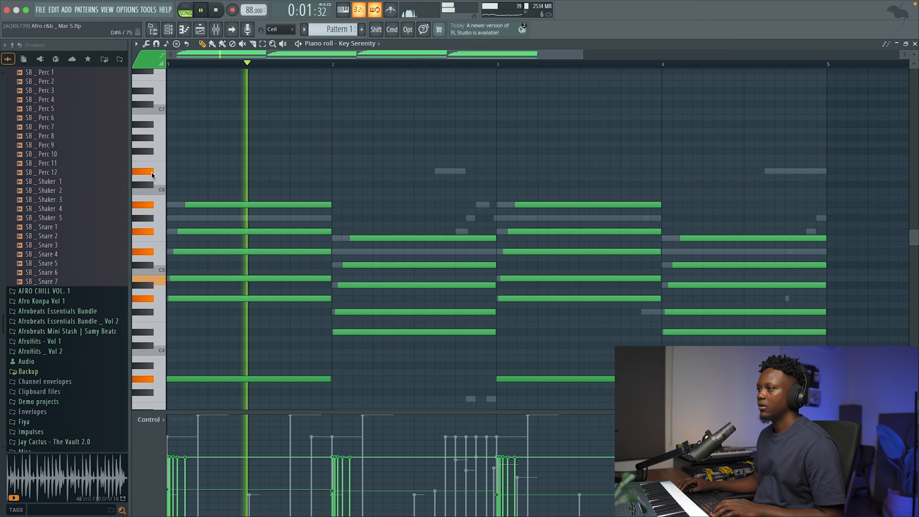
pyautogui.press('space')
pyautogui.click(235, 171)
pyautogui.press('space')
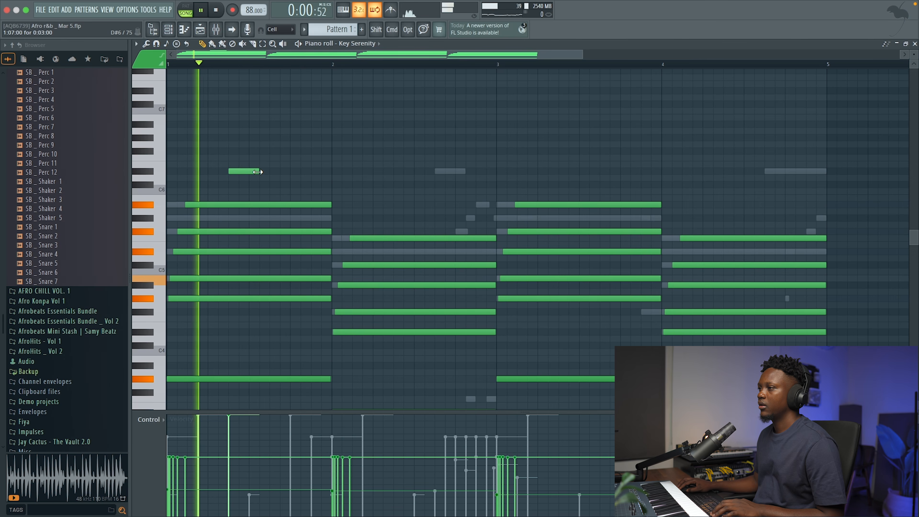
pyautogui.moveTo(257, 171); pyautogui.dragTo(330, 177)
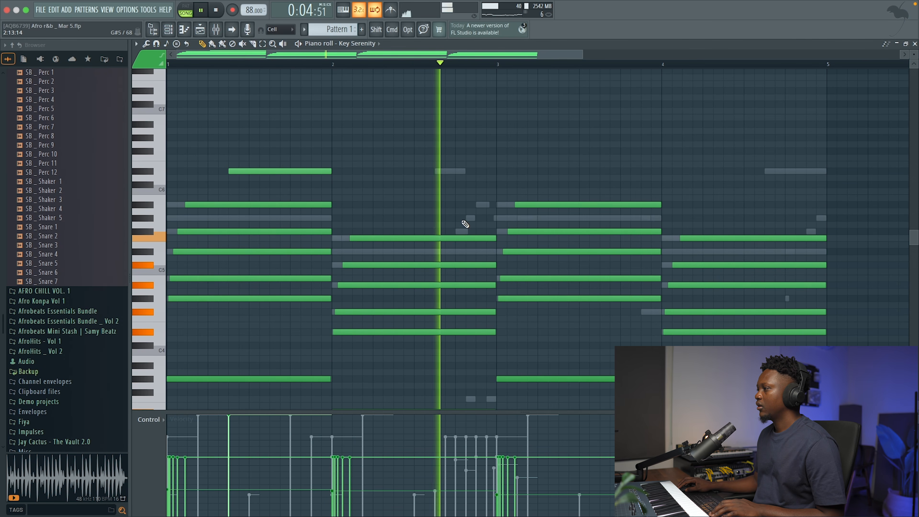
# Add a G#5 note on bar 2's step 13, trim it to the end of the bar and play it back.
pyautogui.press('space')
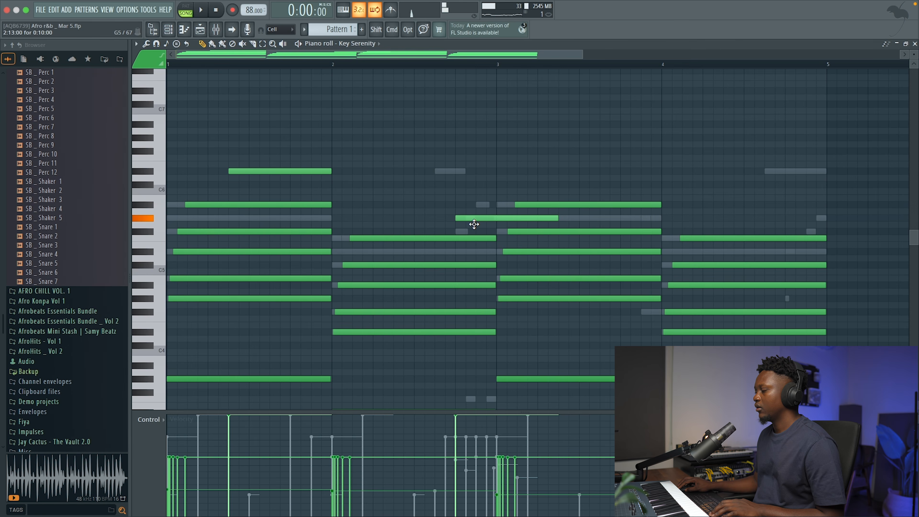
pyautogui.press('space')
pyautogui.moveTo(557, 218); pyautogui.dragTo(498, 224)
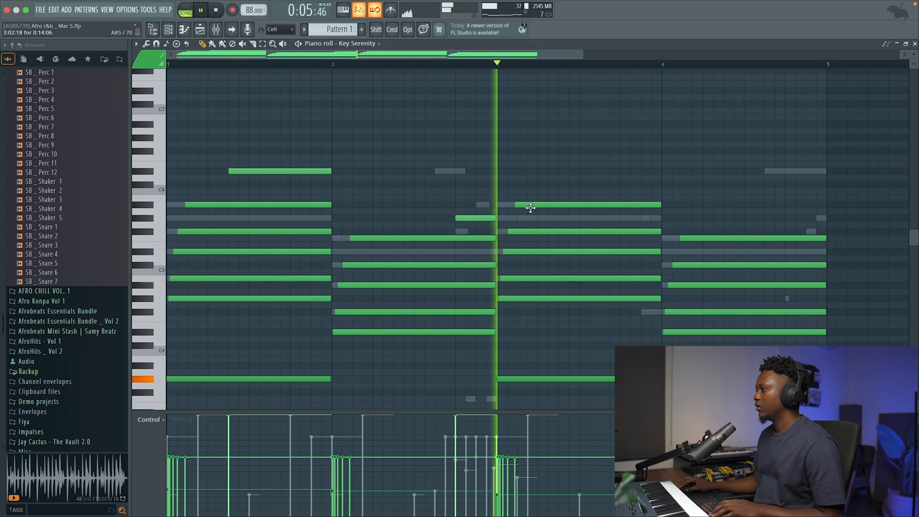
pyautogui.press('space')
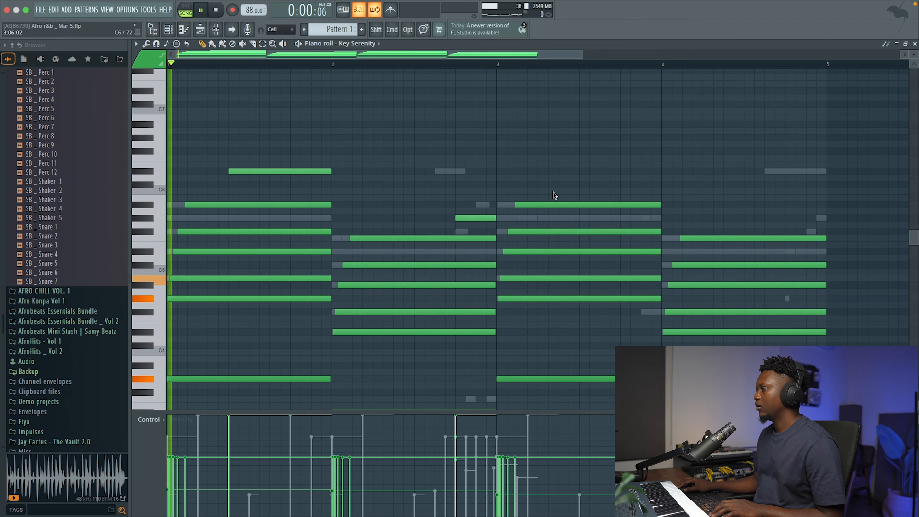
# Add one-step F#5 and G#5 notes on steps 15 and 16 of bar 4 and audition the bar's ending.
pyautogui.click(486, 65)
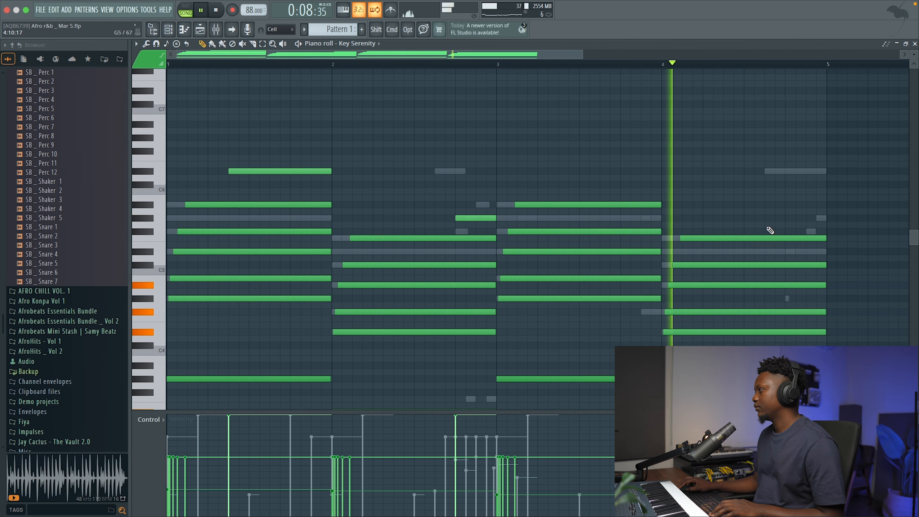
pyautogui.click(810, 231)
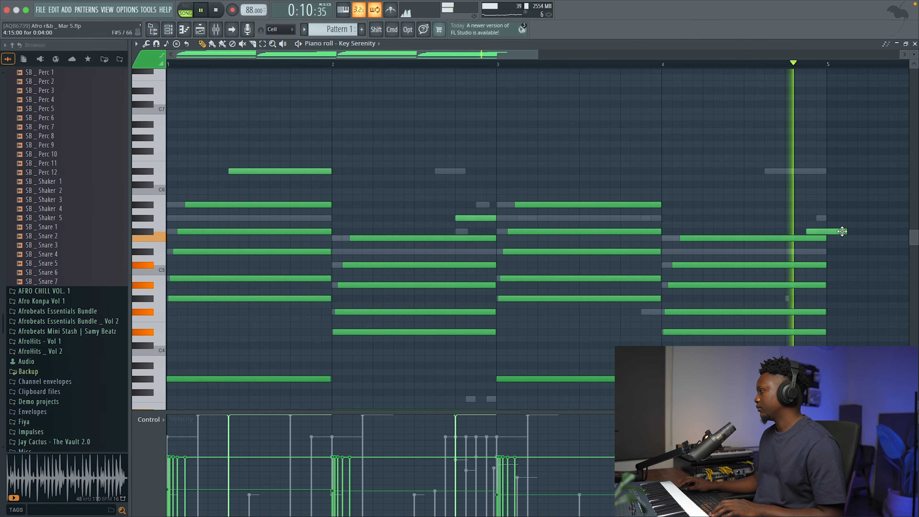
pyautogui.press('space')
pyautogui.moveTo(846, 232); pyautogui.dragTo(819, 237)
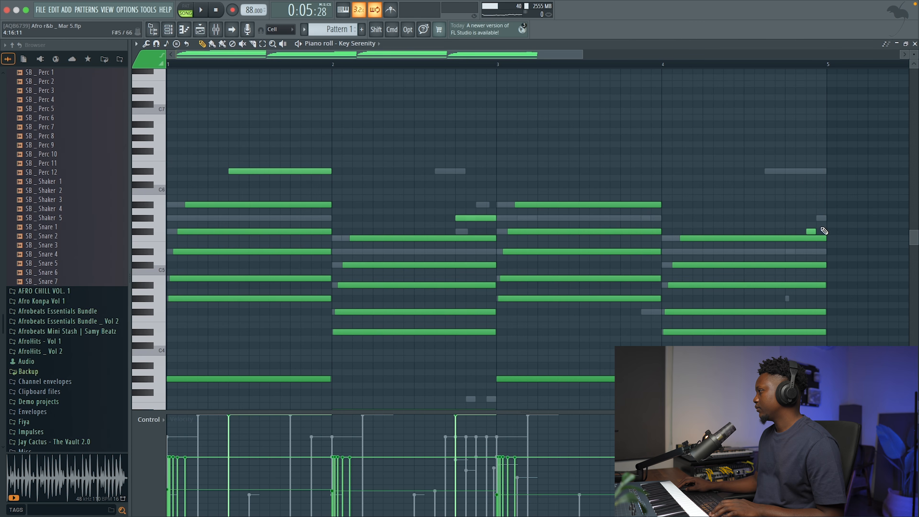
pyautogui.click(753, 64)
pyautogui.press('space')
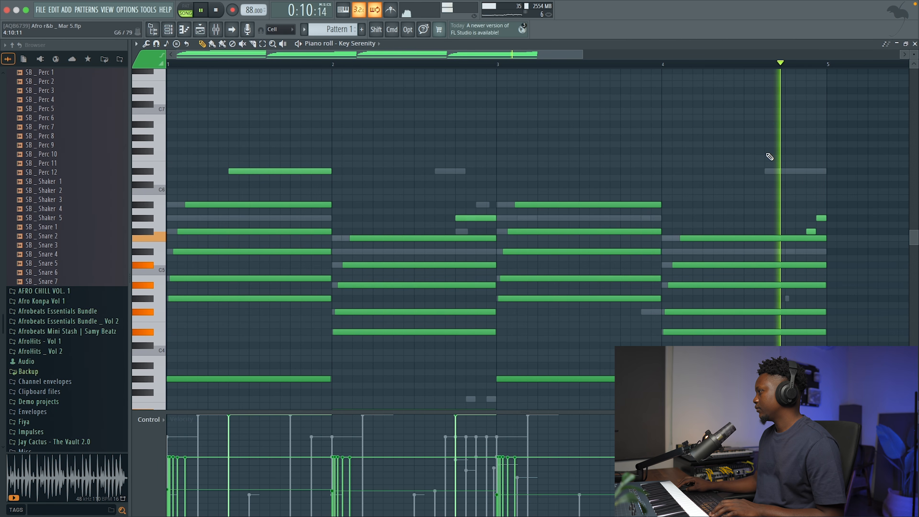
# Shorten bar 4's top chord note to end after step 12, and add a one-step D#5 note on step 14.
pyautogui.press('space')
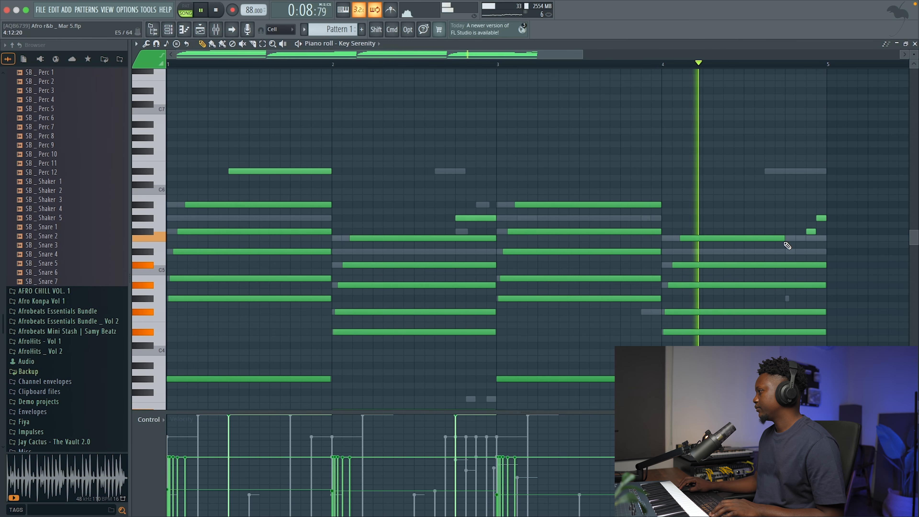
pyautogui.click(799, 251)
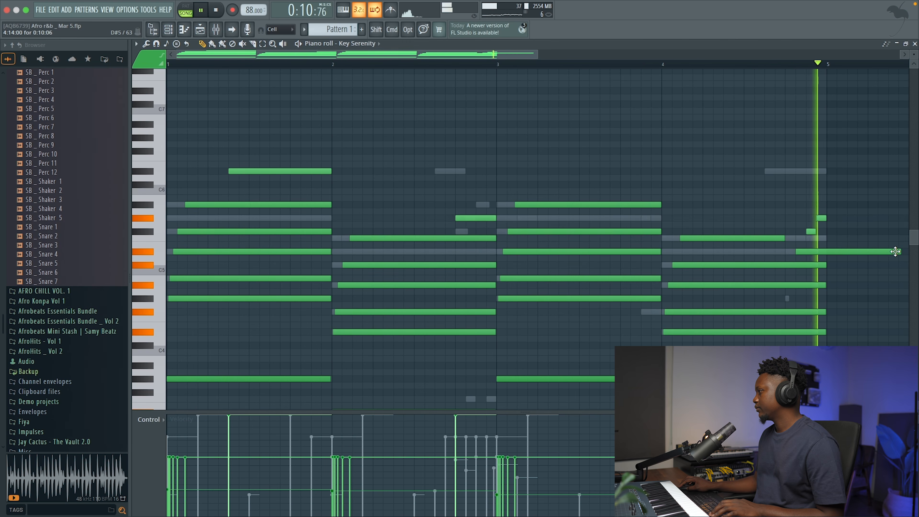
pyautogui.moveTo(900, 251); pyautogui.dragTo(807, 276)
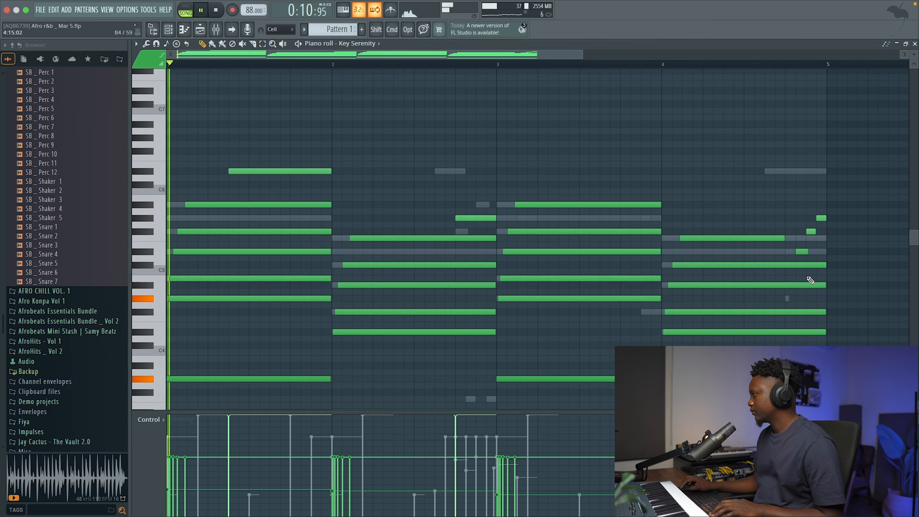
pyautogui.press('space')
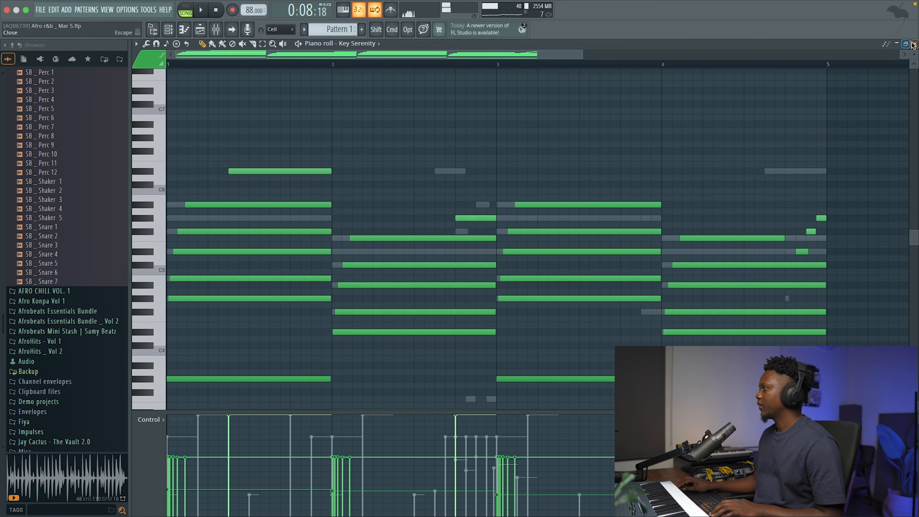
pyautogui.click(914, 43)
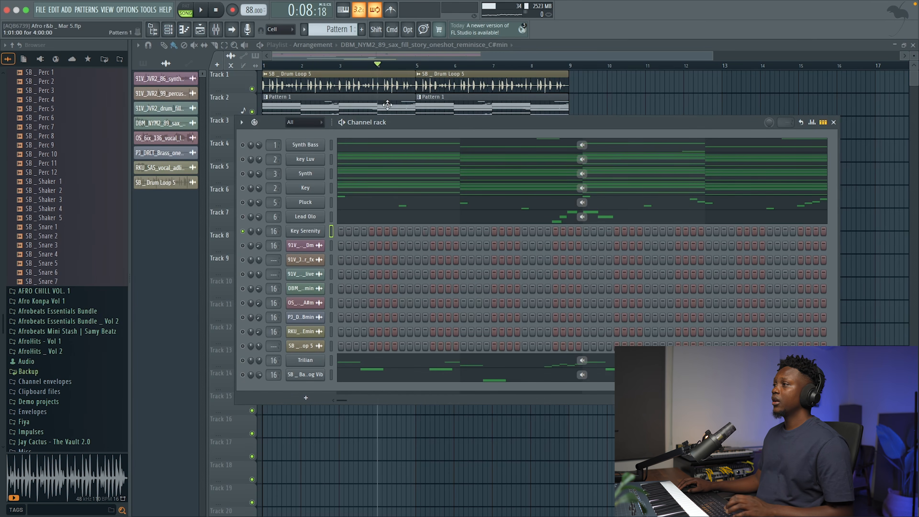
# Create a new Pattern 2 and paste the notes cut from Key Serenity into it.
pyautogui.click(339, 29)
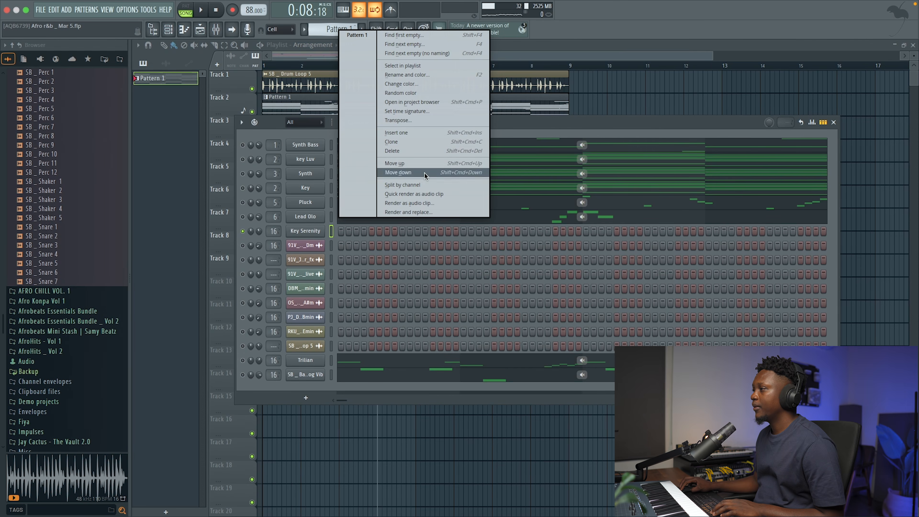
pyautogui.click(337, 33)
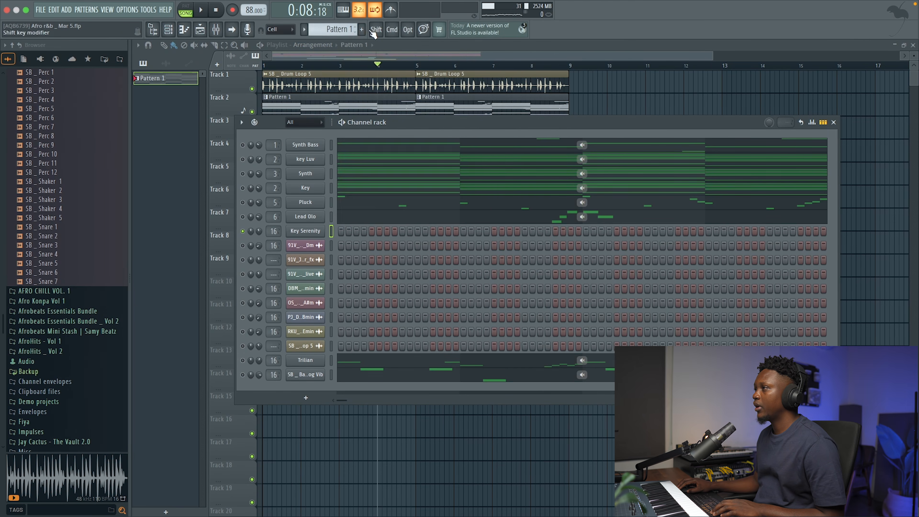
pyautogui.click(361, 29)
pyautogui.press('Return')
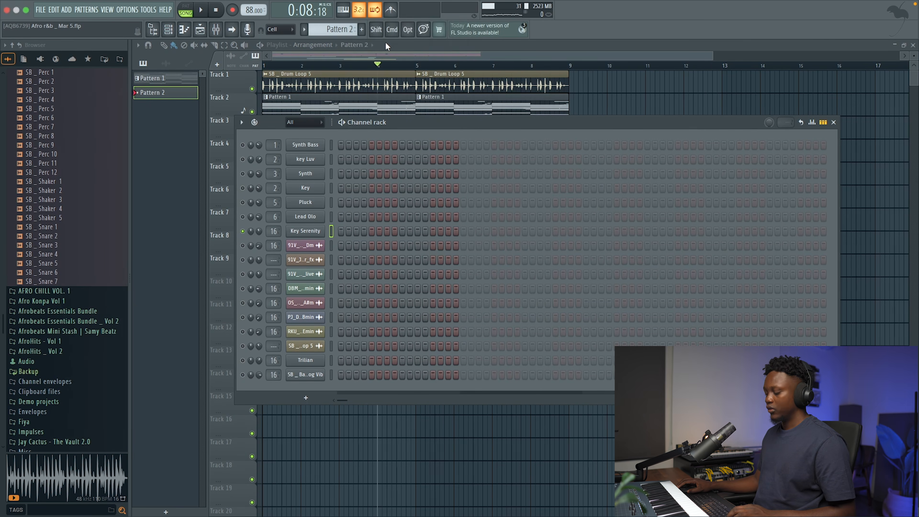
pyautogui.press('super+v')
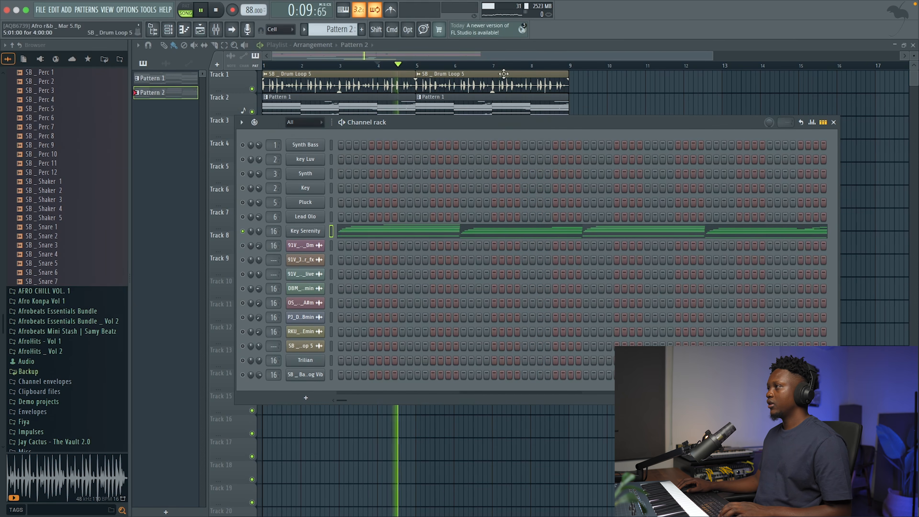
# Place Pattern 2 on Track 6 and another SB _ Drum Loop 5 clip on Track 1, both starting at bar 9.
pyautogui.press('space')
pyautogui.press('F6')
pyautogui.click(578, 207)
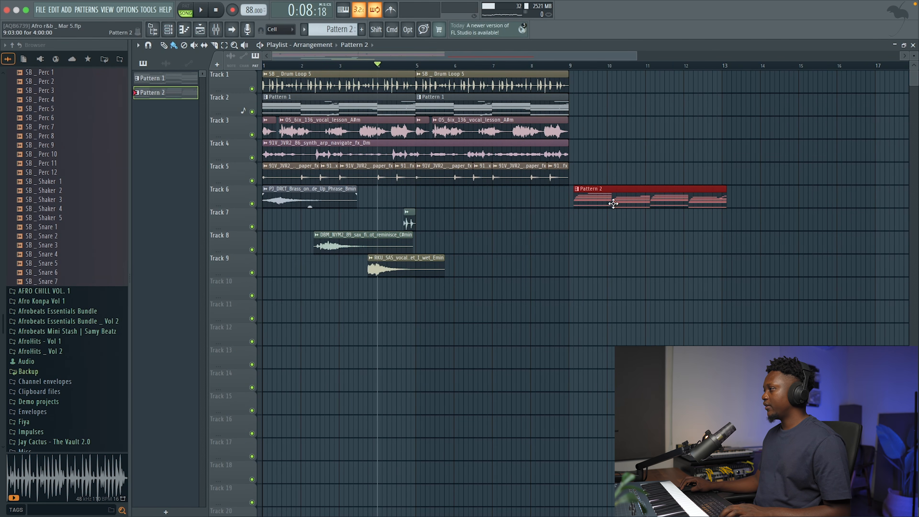
pyautogui.click(435, 77)
pyautogui.click(640, 90)
pyautogui.moveTo(639, 90); pyautogui.dragTo(620, 91)
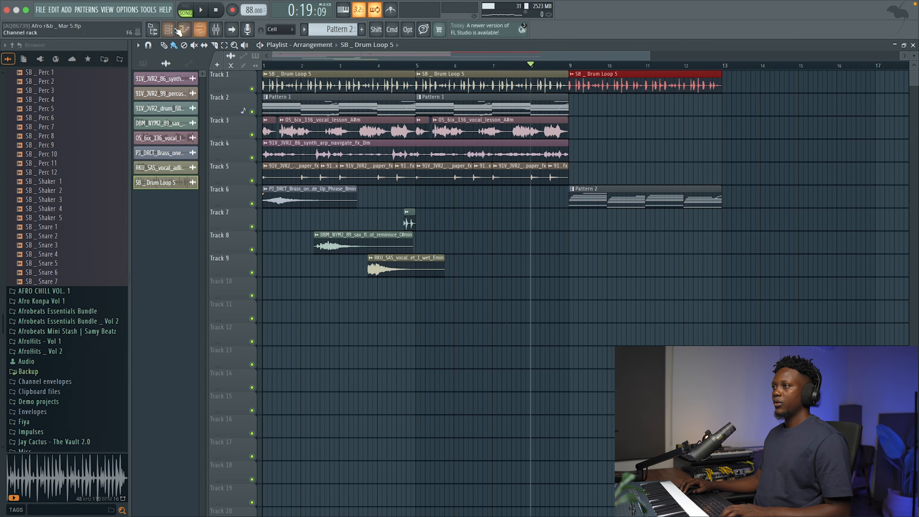
# Audition the transition into the second section, and duplicate its SB _ Drum Loop 5 and Pattern 2 clips to start at bar 13.
pyautogui.press('F6')
pyautogui.press('space')
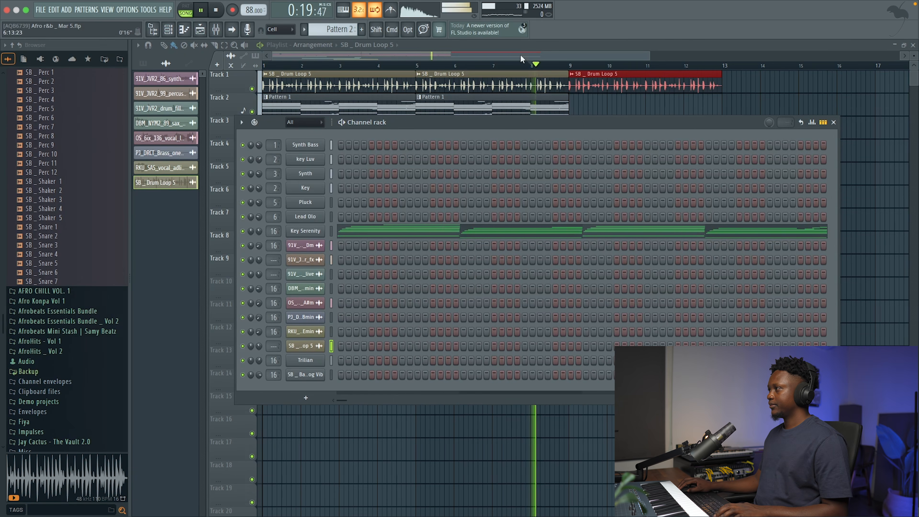
pyautogui.moveTo(647, 58); pyautogui.dragTo(723, 60)
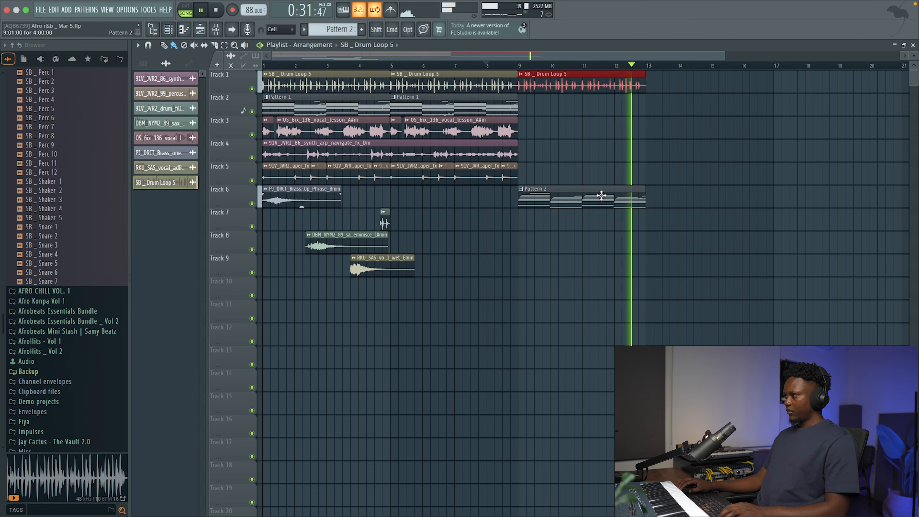
pyautogui.moveTo(722, 252); pyautogui.dragTo(599, 76)
pyautogui.press('super+b')
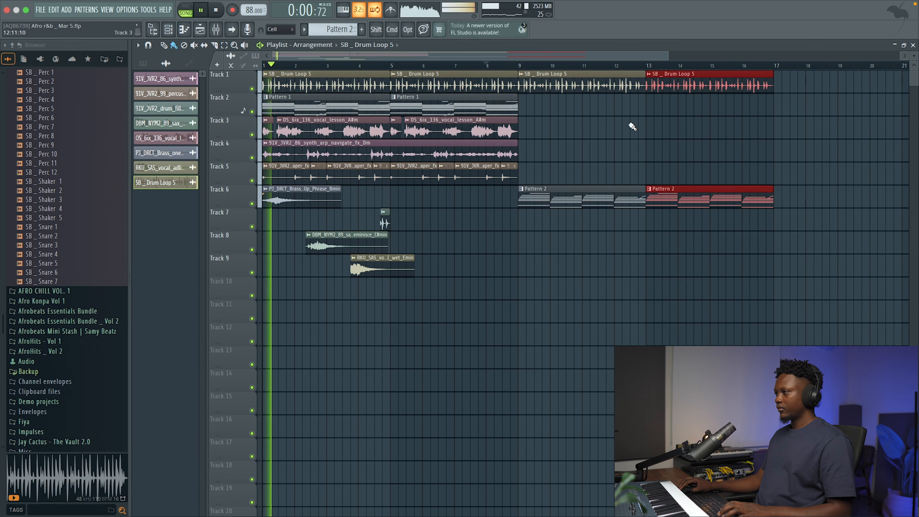
pyautogui.press('space')
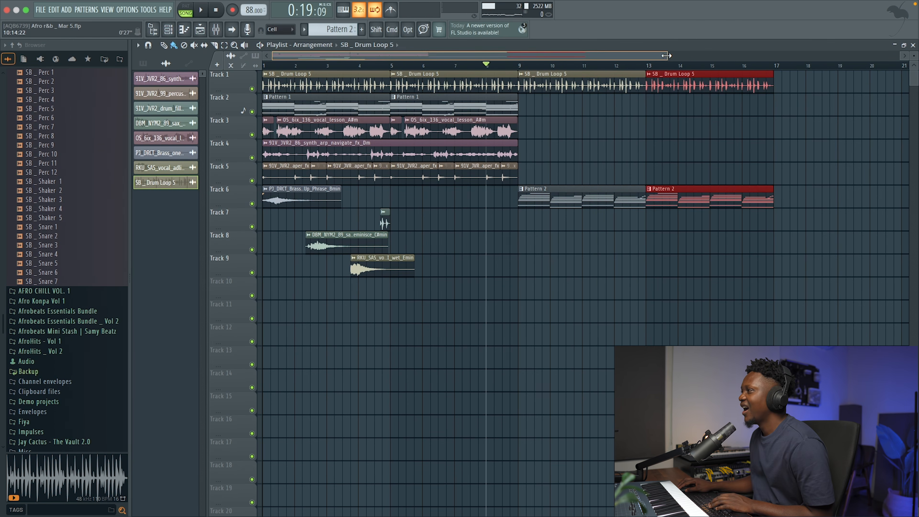
pyautogui.moveTo(666, 55); pyautogui.dragTo(781, 74)
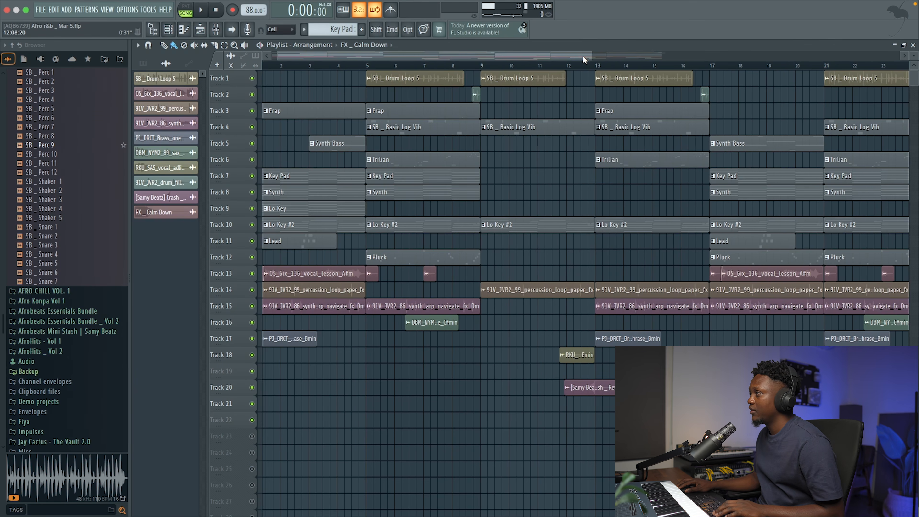
# Review the arranged project's playlist, its instrument channels and its mixer tracks.
pyautogui.moveTo(588, 56); pyautogui.dragTo(614, 59)
pyautogui.click(169, 30)
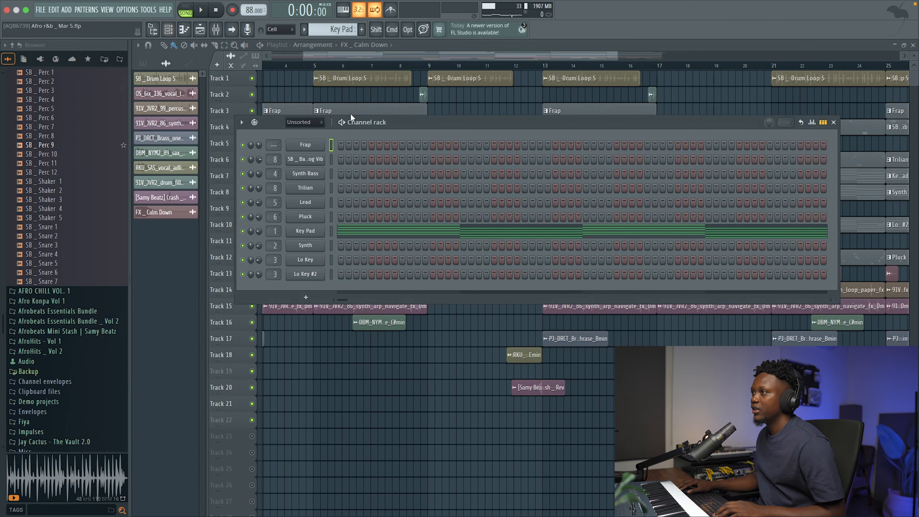
pyautogui.click(215, 29)
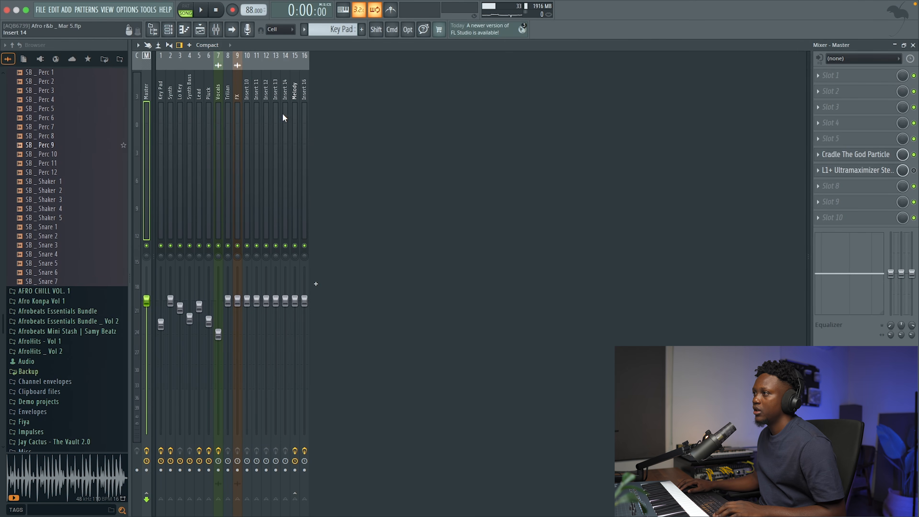
pyautogui.click(238, 145)
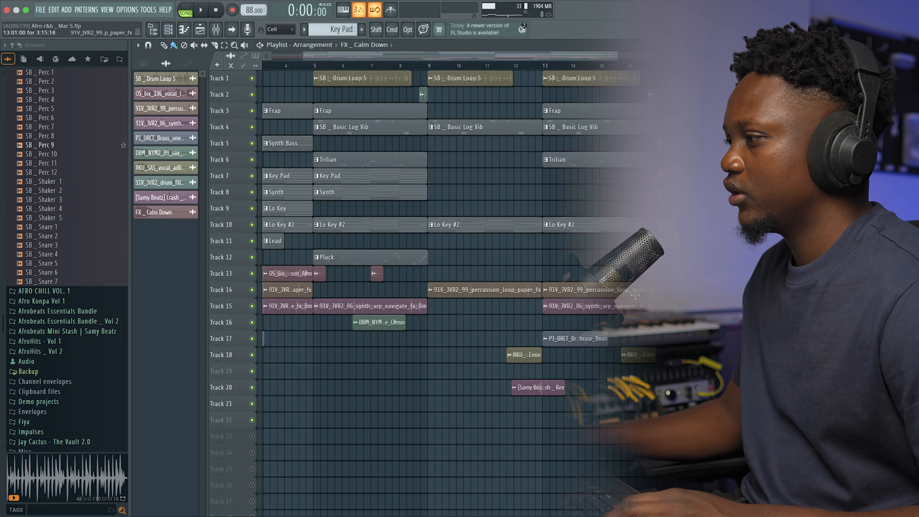
# Audition the FX _ Calm Down clip on Track 21 from the start of bar 17.
pyautogui.hscroll(3, 635, 295)
pyautogui.click(616, 402)
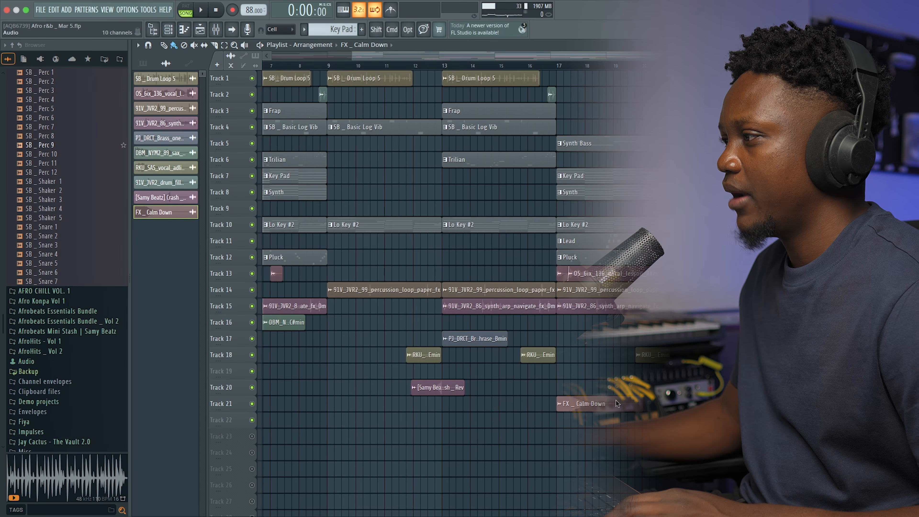
pyautogui.click(558, 66)
pyautogui.press('space')
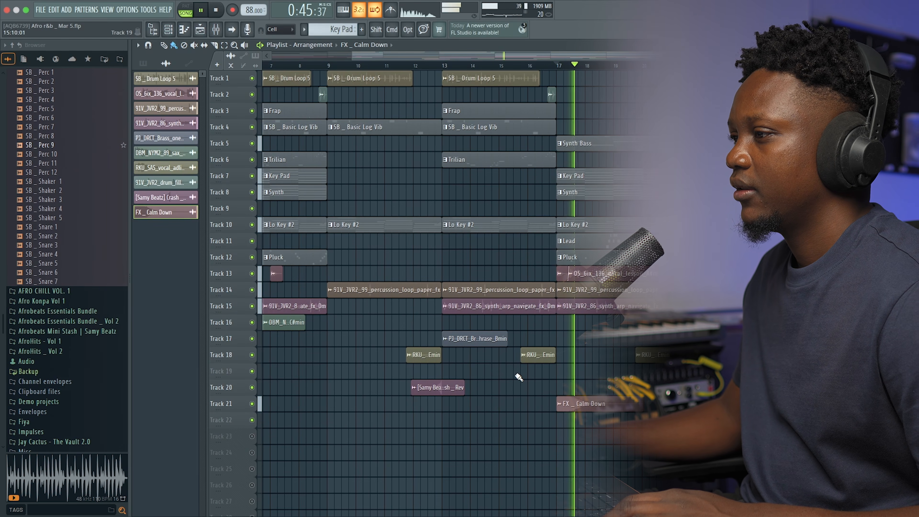
pyautogui.press('space')
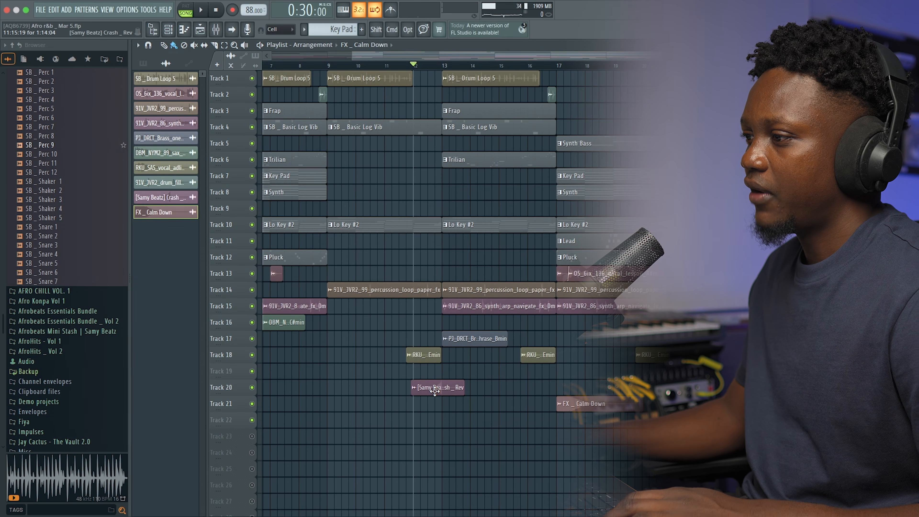
# Audition the reversed Samy Beatz crash on Track 20 leading into bar 13, and look over the whole arrangement.
pyautogui.press('space')
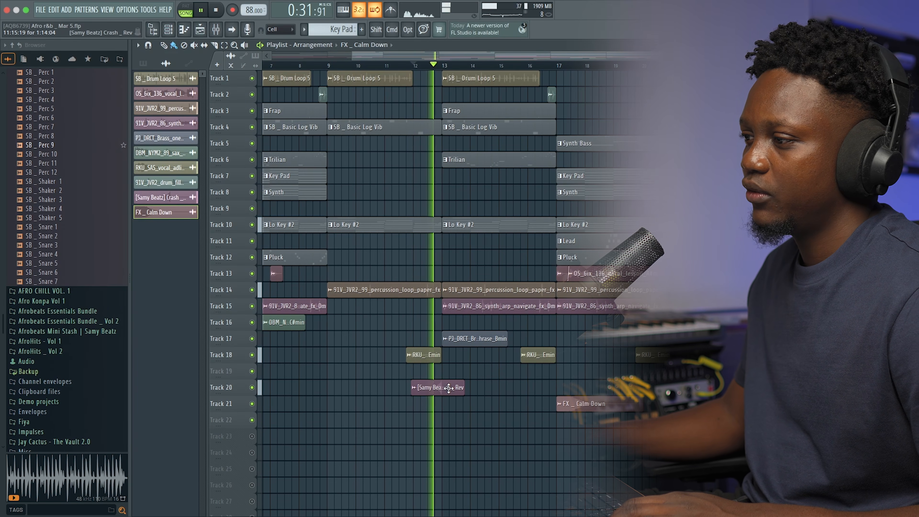
pyautogui.hscroll(-1, 448, 386)
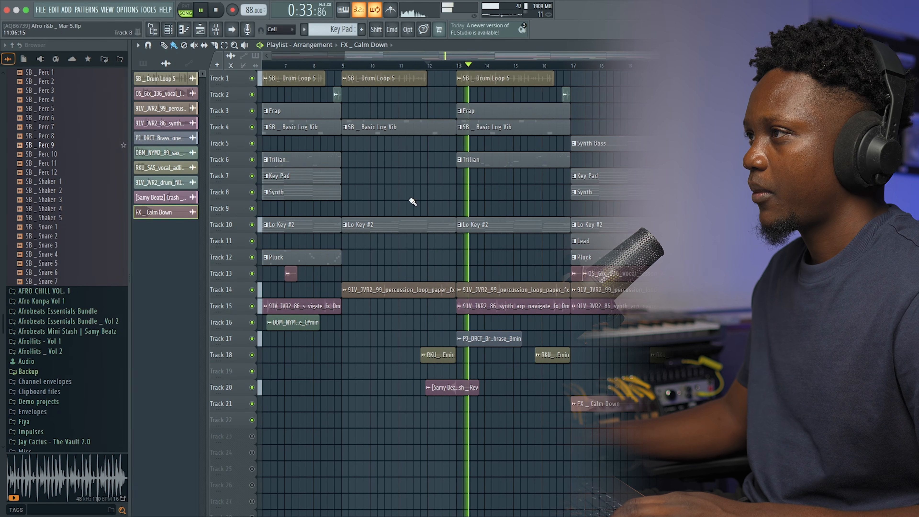
pyautogui.press('space')
pyautogui.hscroll(-10, 456, 63)
pyautogui.moveTo(588, 57); pyautogui.dragTo(806, 57)
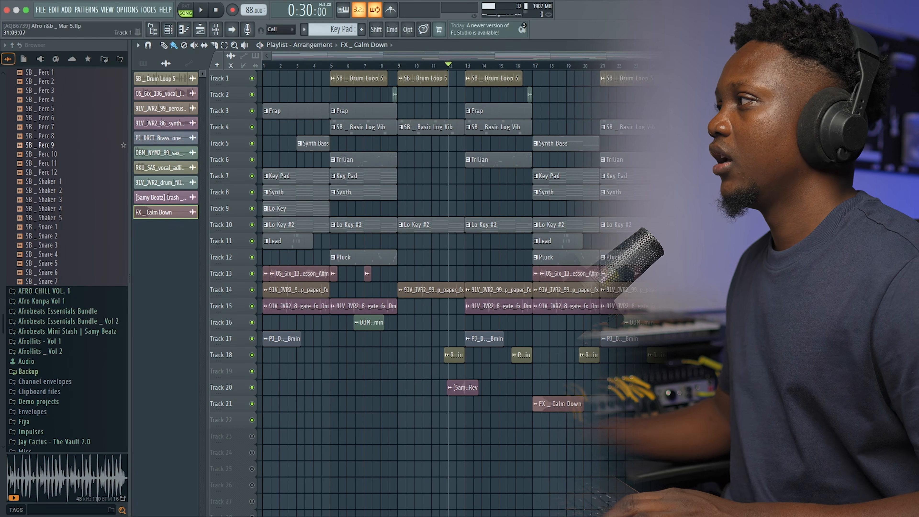
pyautogui.moveTo(810, 57); pyautogui.dragTo(677, 57)
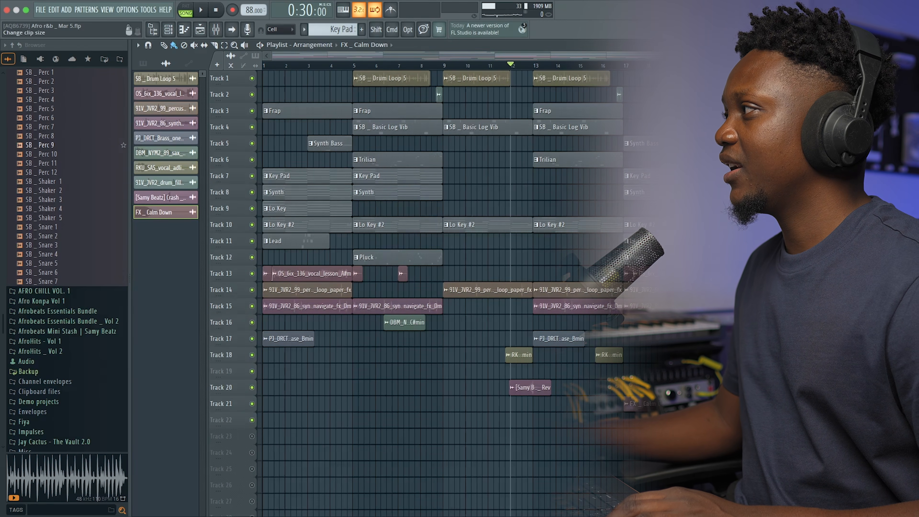